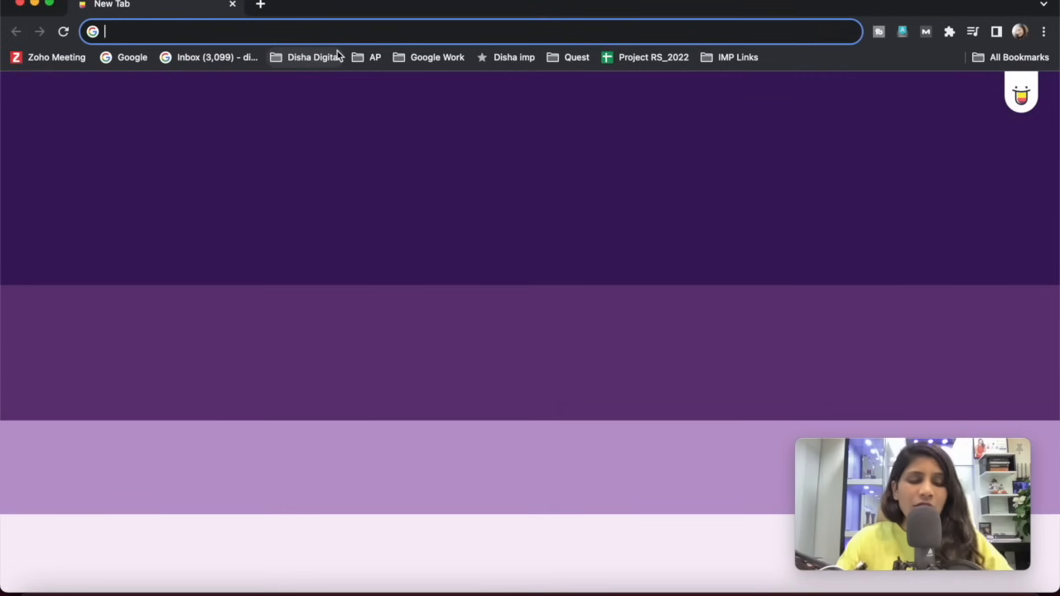
# Create a new blank Google Docs document and rename it "Social media mgmt ideation sheet".
pyautogui.write('doc')
pyautogui.press('Return')
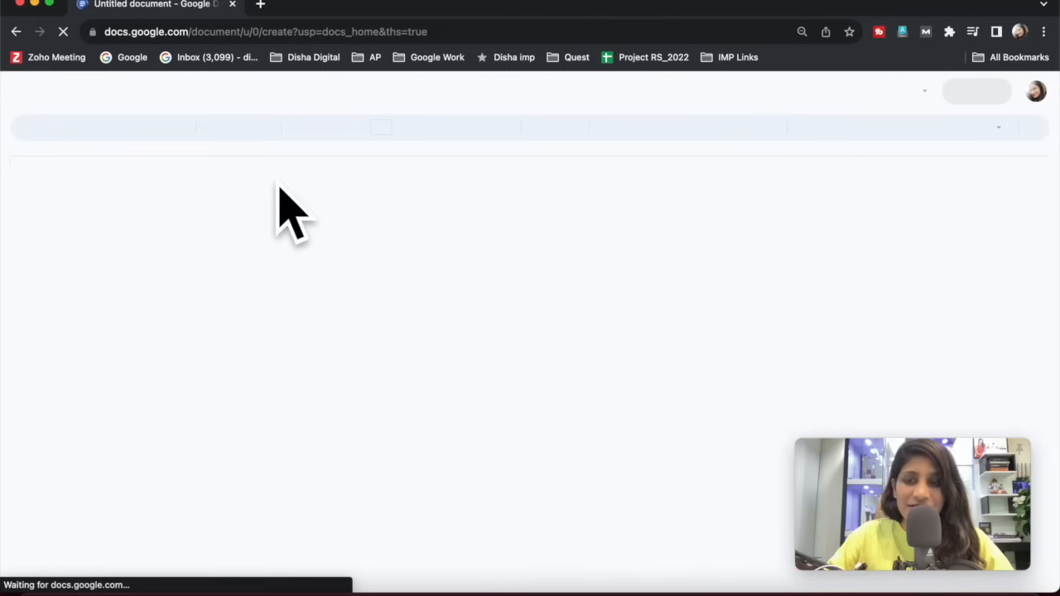
pyautogui.click(95, 85)
pyautogui.doubleClick(94, 84)
pyautogui.tripleClick(100, 87)
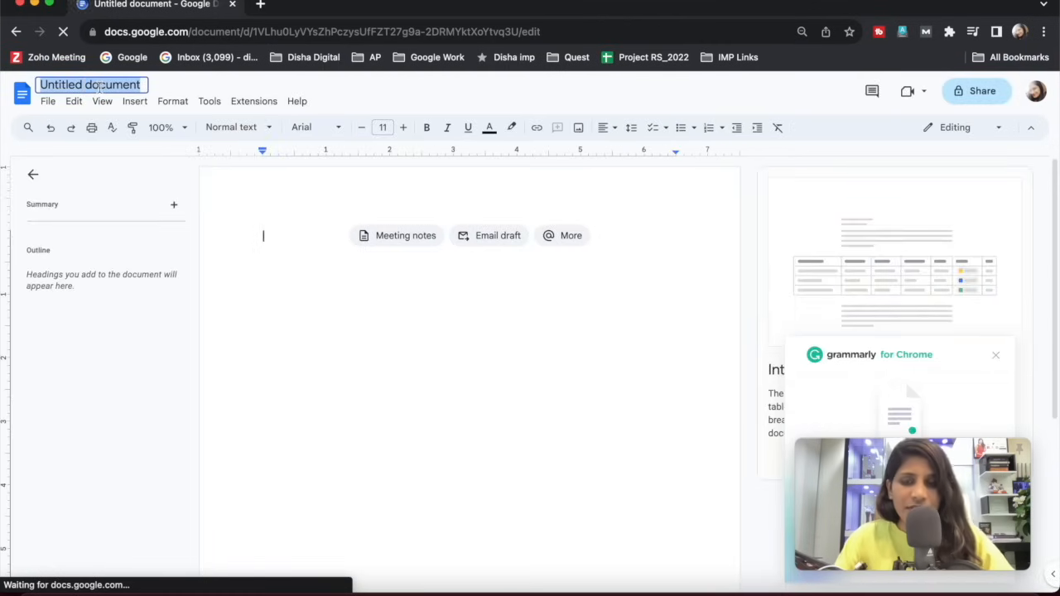
pyautogui.write('Social meidqa')
pyautogui.press('BackSpace')
pyautogui.press('BackSpace')
pyautogui.press('BackSpace')
pyautogui.press('BackSpace')
pyautogui.press('BackSpace')
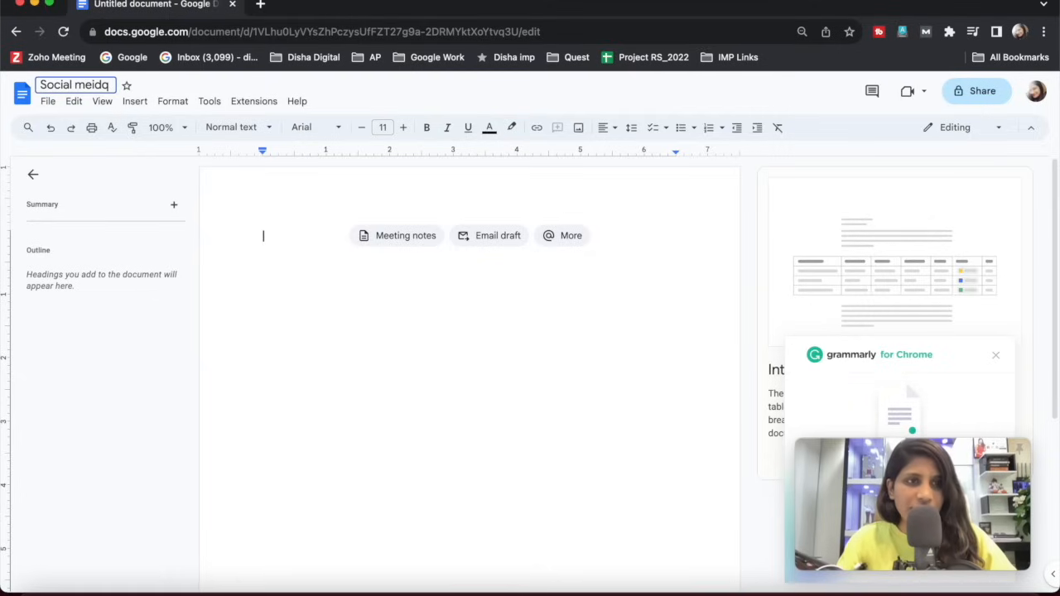
pyautogui.write('doiq')
pyautogui.press('BackSpace')
pyautogui.press('BackSpace')
pyautogui.press('BackSpace')
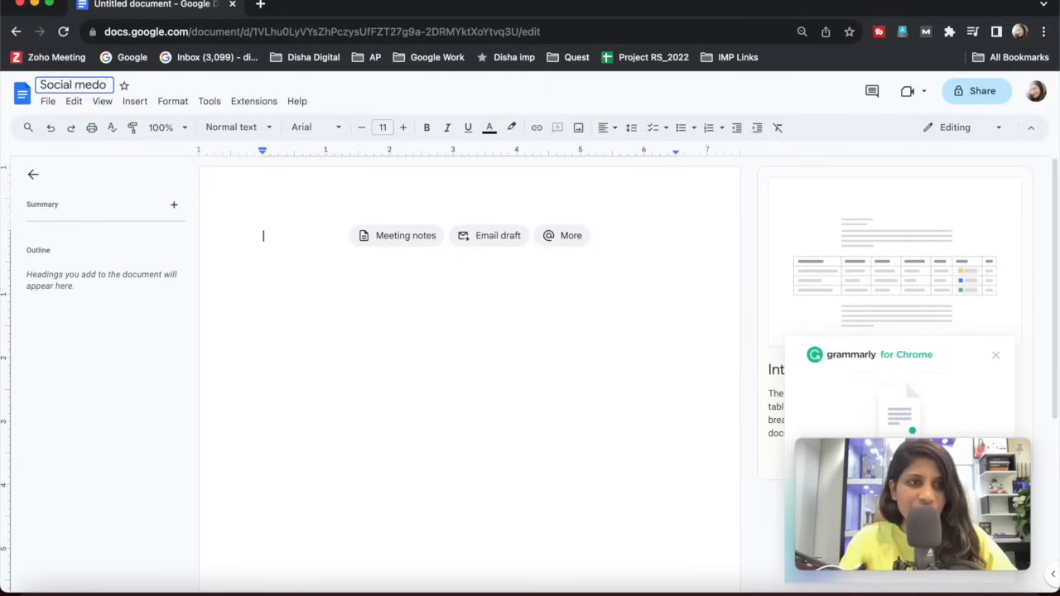
pyautogui.write('ia mgm')
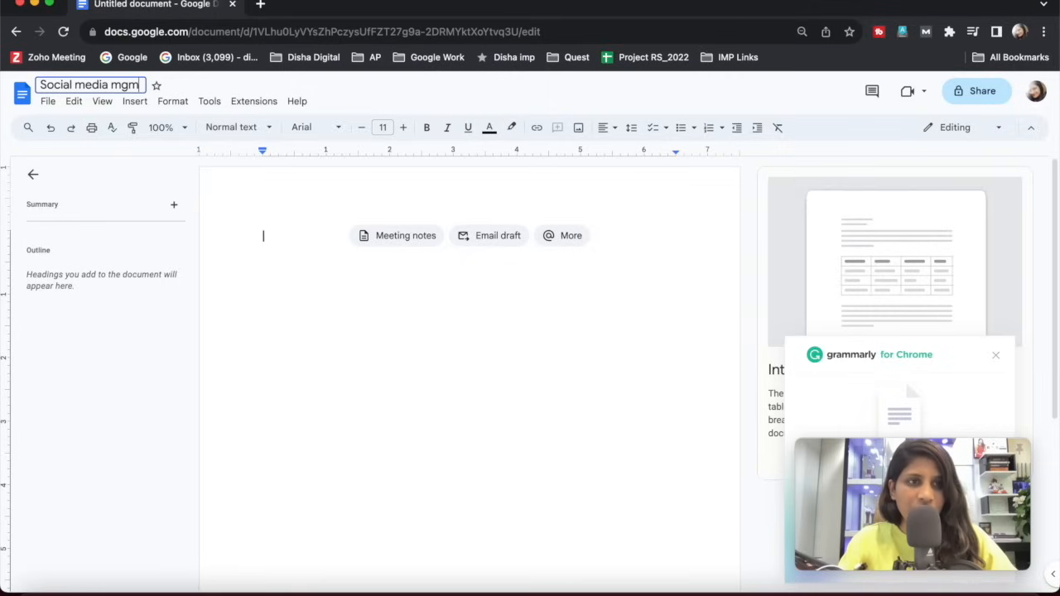
pyautogui.write('t sheet')
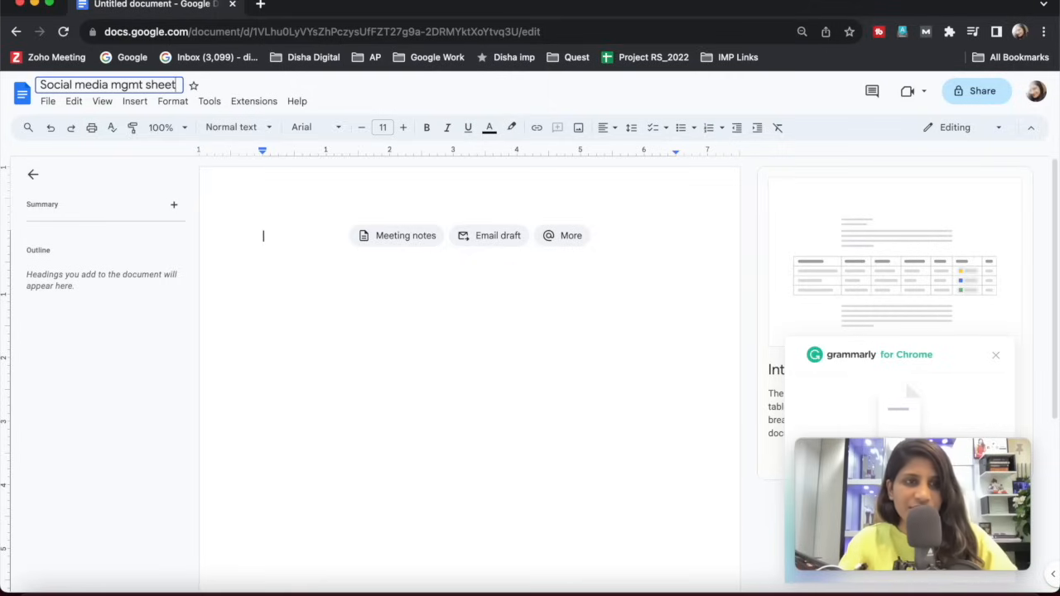
pyautogui.press('BackSpace')
pyautogui.press('BackSpace')
pyautogui.press('BackSpace')
pyautogui.press('BackSpace')
pyautogui.press('BackSpace')
pyautogui.press('BackSpace')
pyautogui.write('ideas')
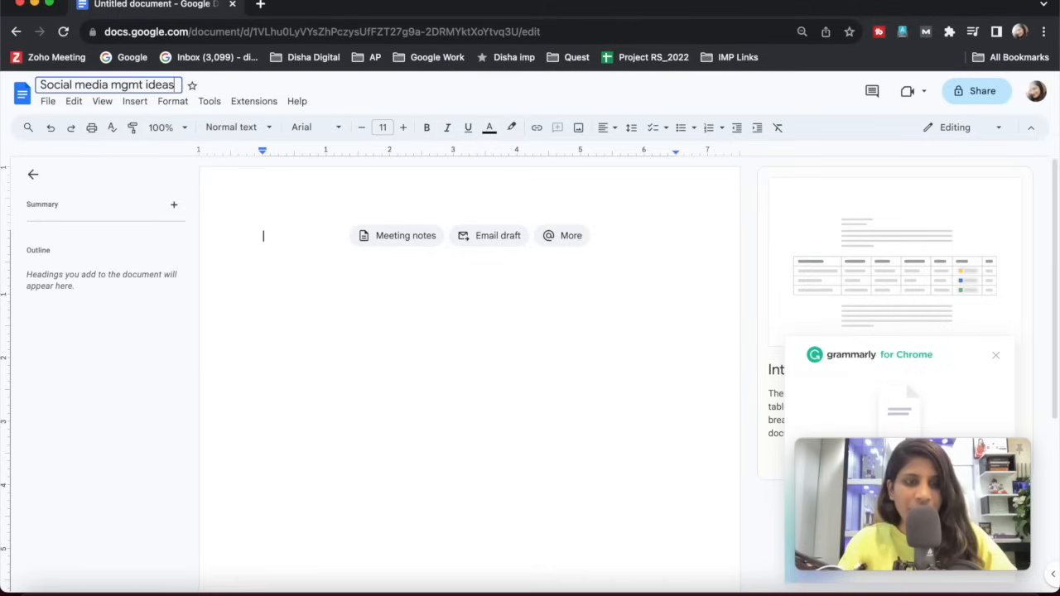
pyautogui.press('BackSpace')
pyautogui.write('tion sheet')
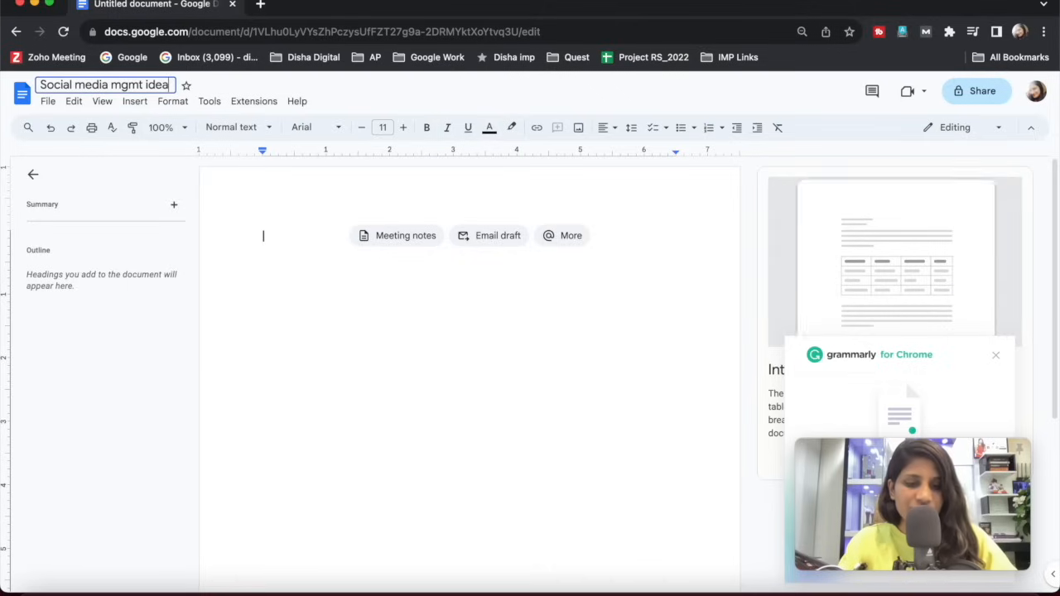
pyautogui.press('Return')
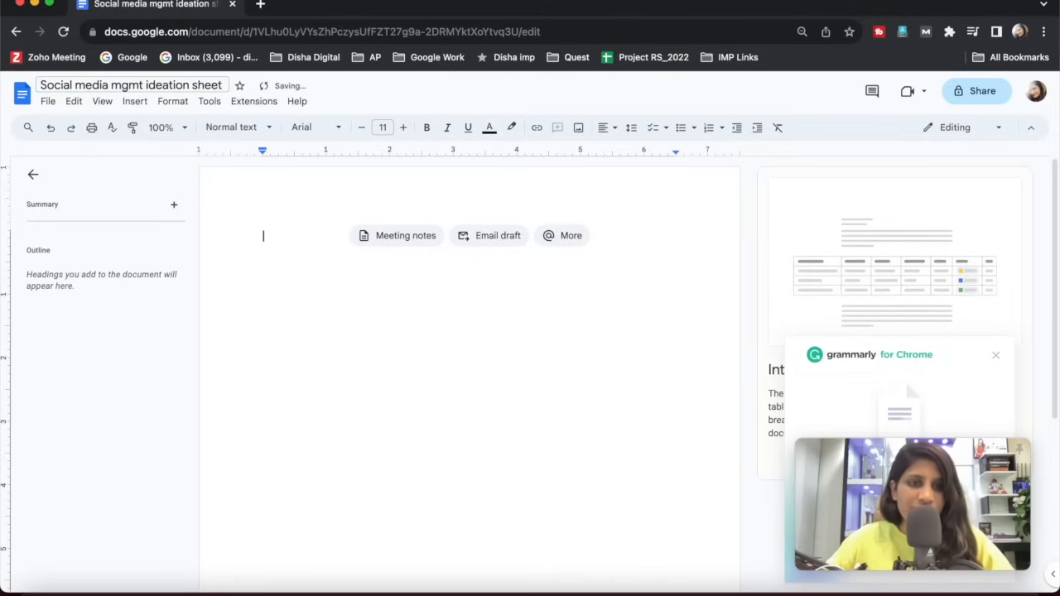
# Close the Grammarly pop-up and dismiss the card introducing the pageless format.
pyautogui.click(994, 357)
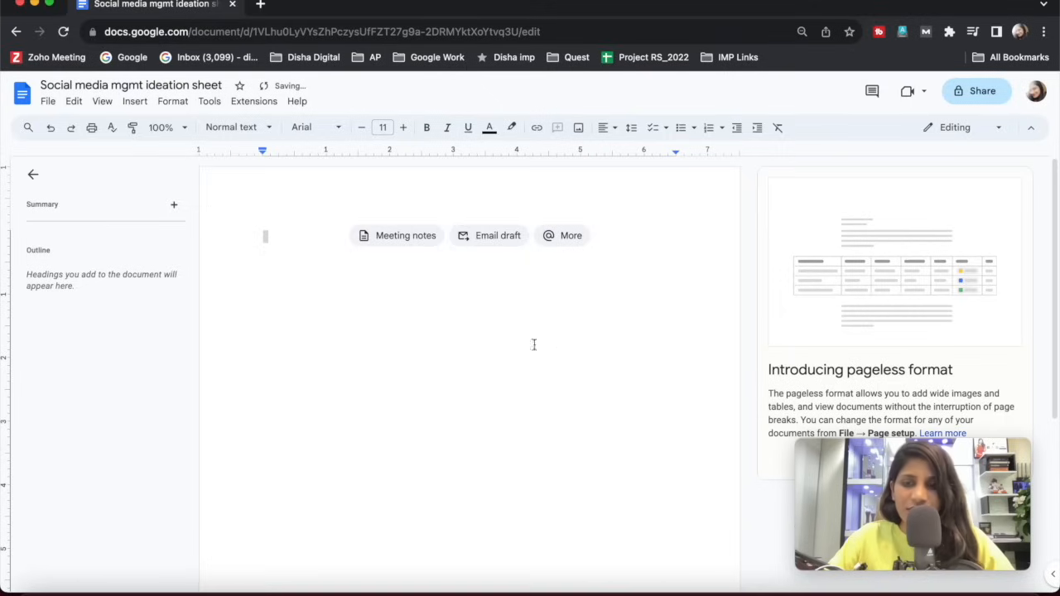
pyautogui.scroll(-4, 524, 346)
pyautogui.scroll(2, 514, 350)
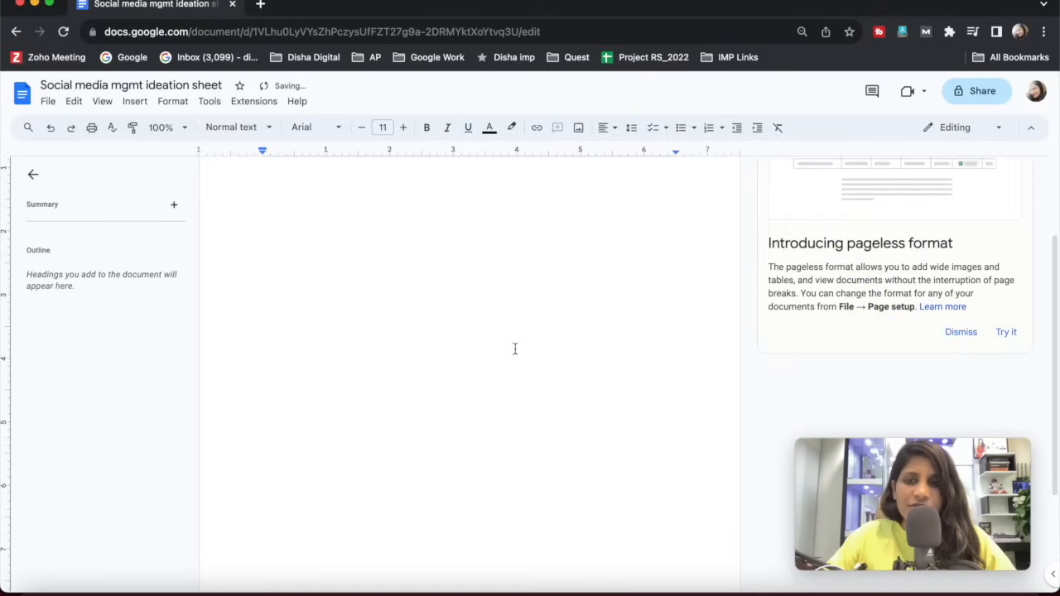
pyautogui.click(960, 335)
# Write "Social media Calendar" as the first line of the document body.
pyautogui.click(386, 291)
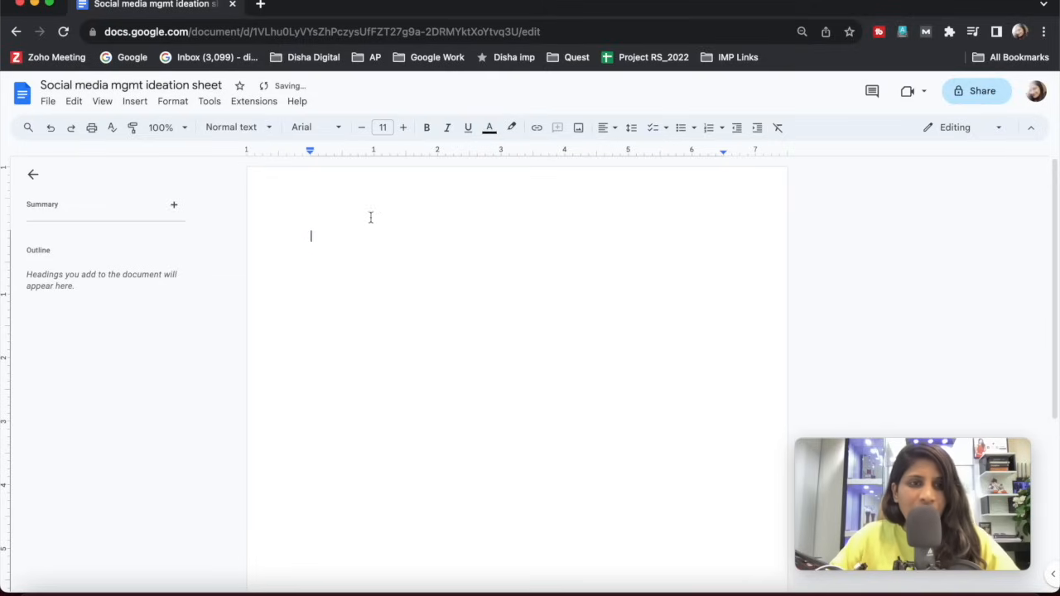
pyautogui.press('super+a')
pyautogui.write('Soc')
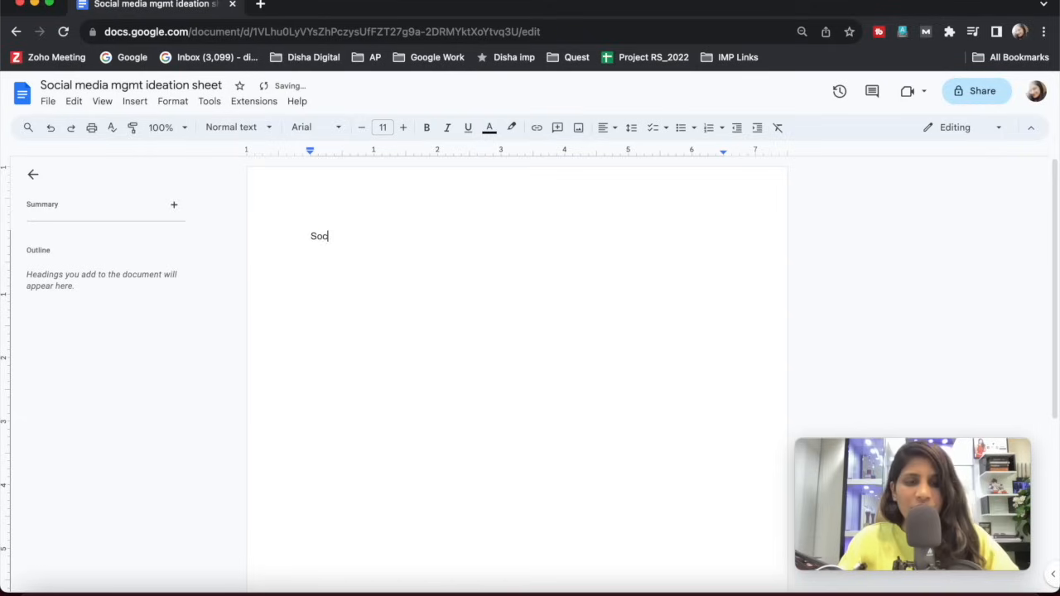
pyautogui.write('ial media ')
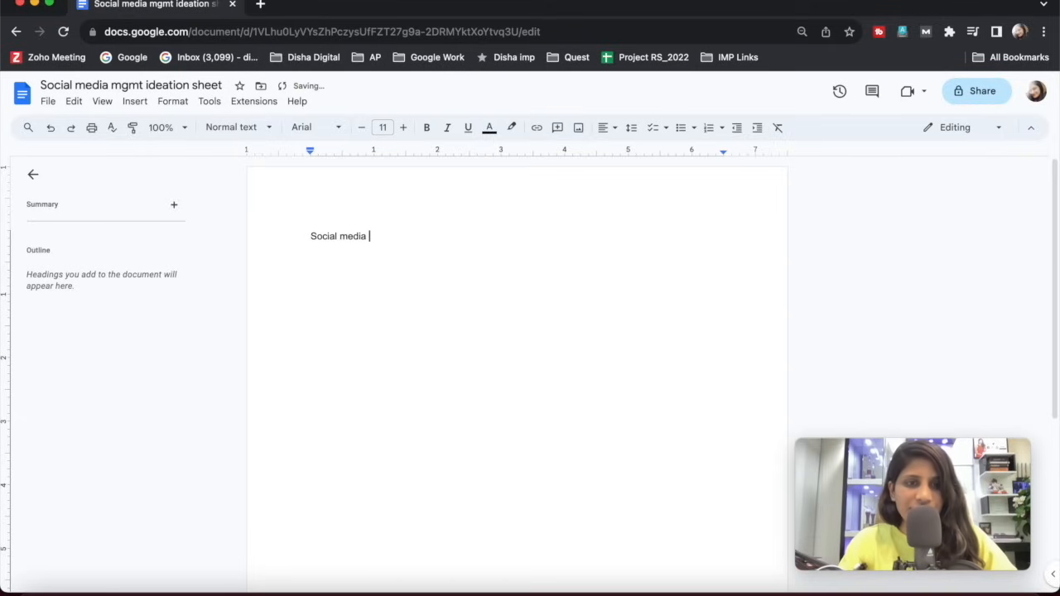
pyautogui.write('Calendar')
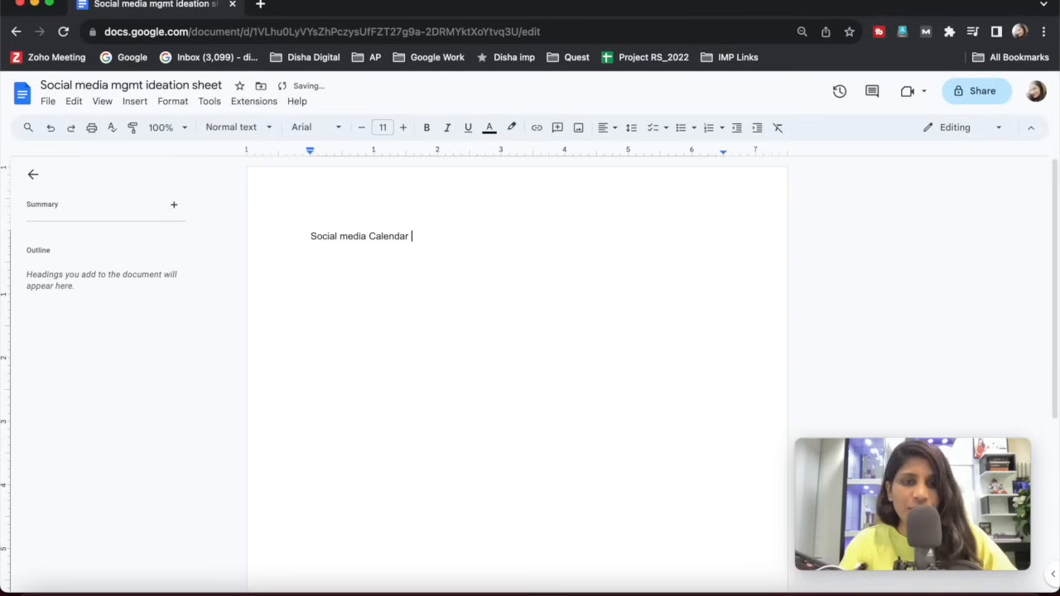
# Add the line "Month: OCtober" under the heading, followed by a line starting with "Theme:".
pyautogui.press('Return')
pyautogui.write('M')
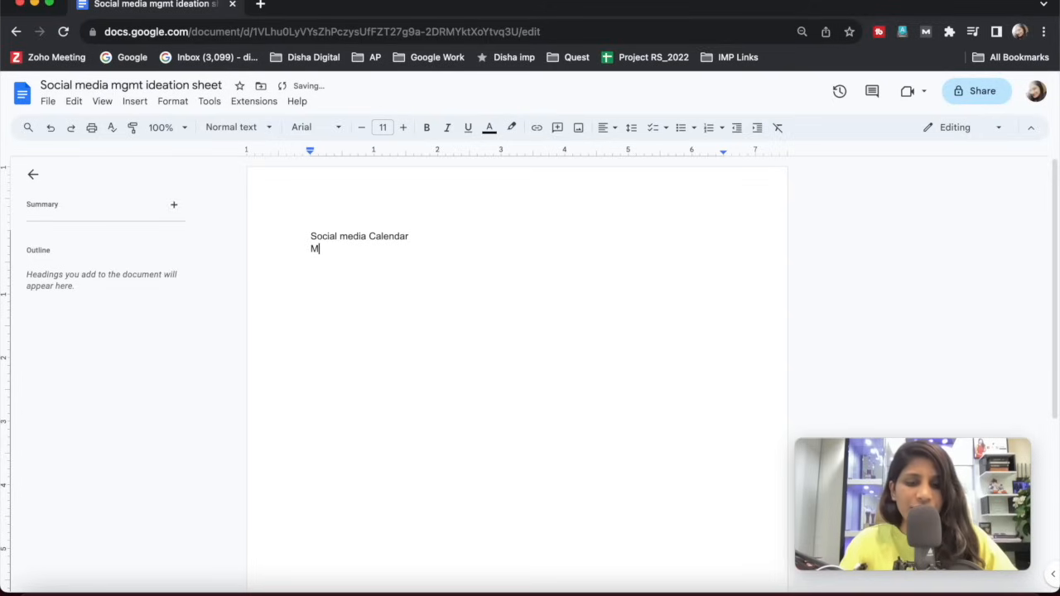
pyautogui.write('onth: OCtobe')
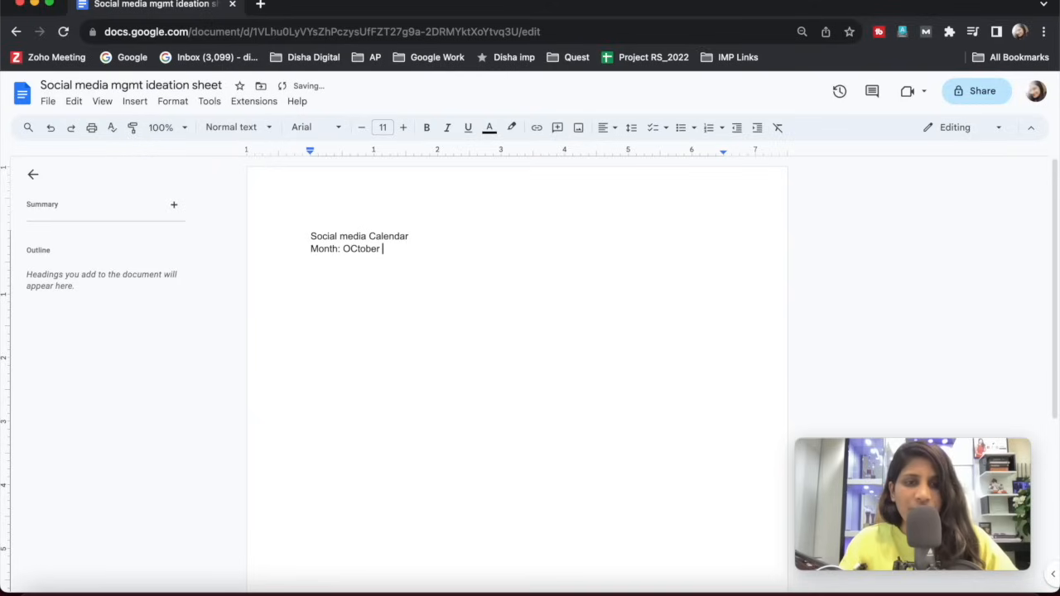
pyautogui.write('r')
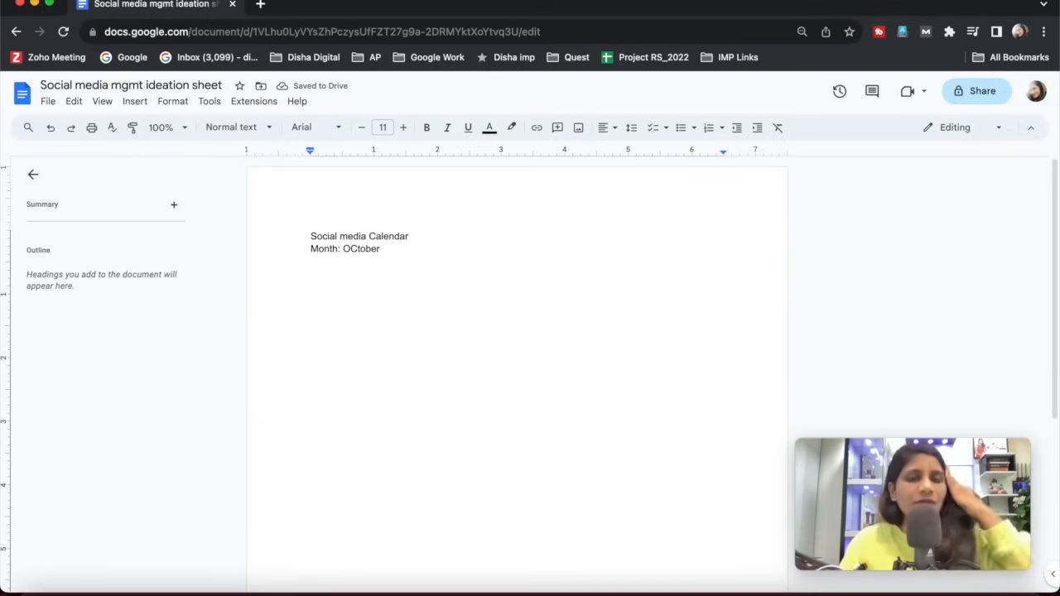
pyautogui.press('Return')
pyautogui.press('Up')
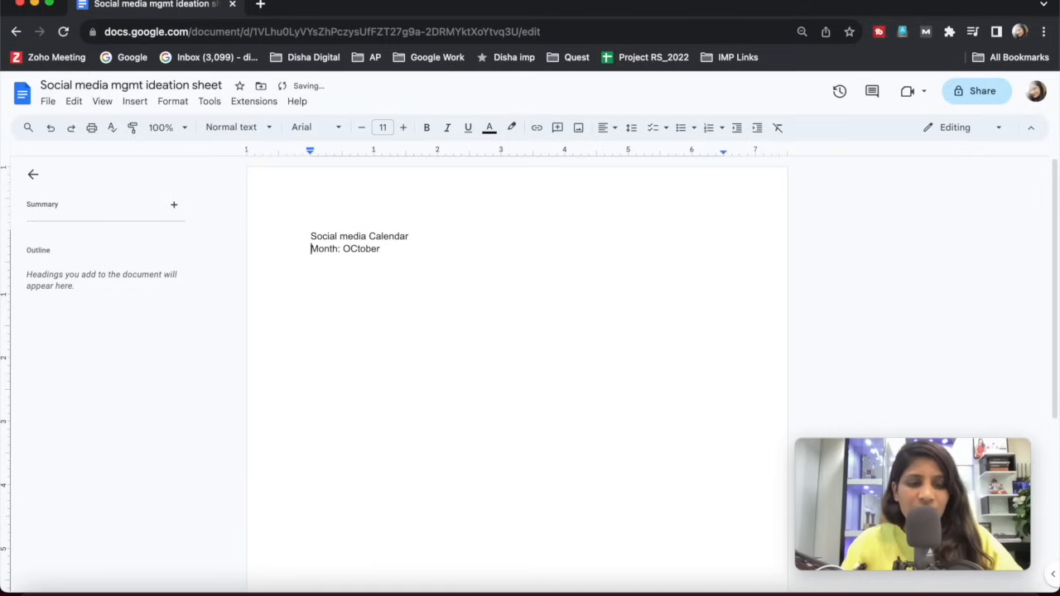
pyautogui.press('Down')
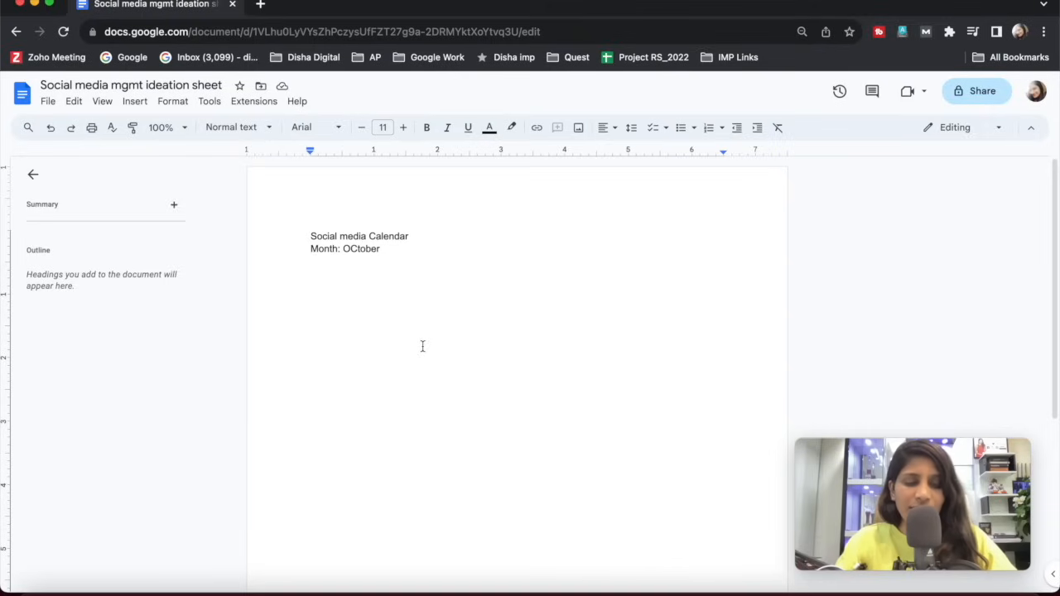
pyautogui.write('Theme:')
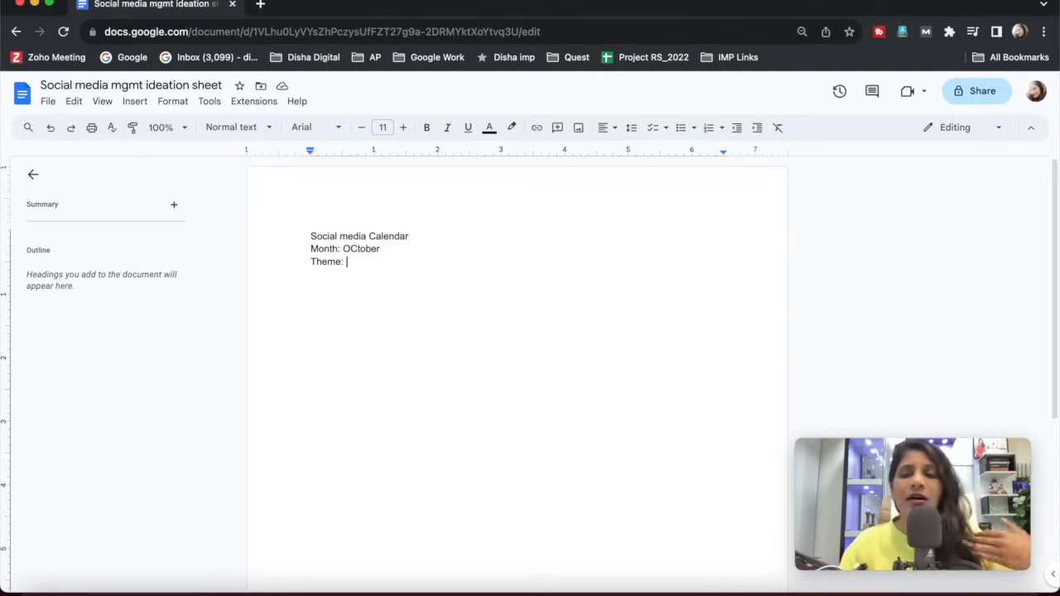
pyautogui.write('Doctot')
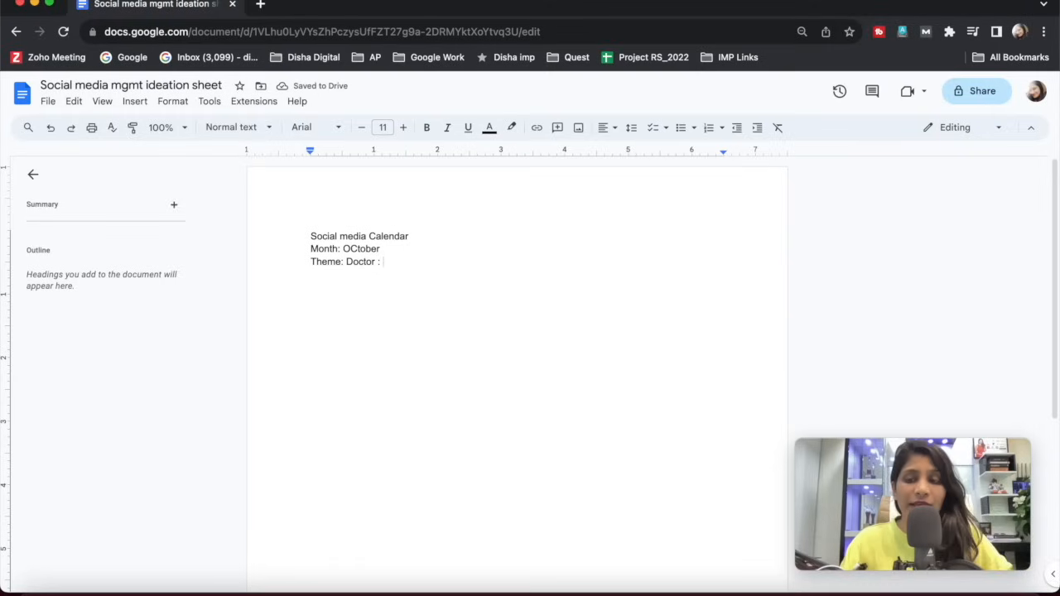
pyautogui.write('FREE Seminar ')
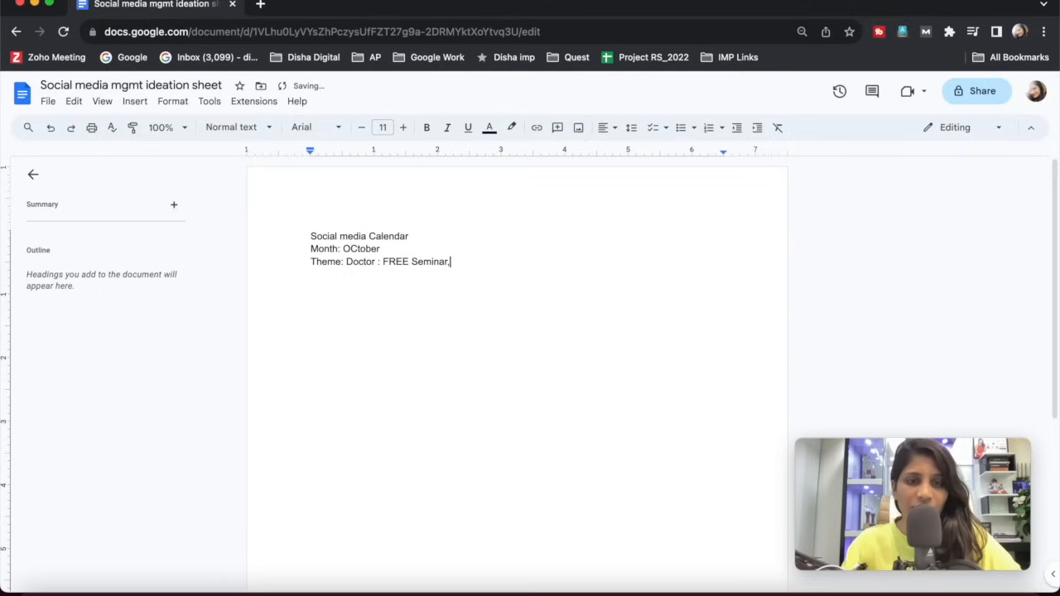
pyautogui.write(' Test Tu')
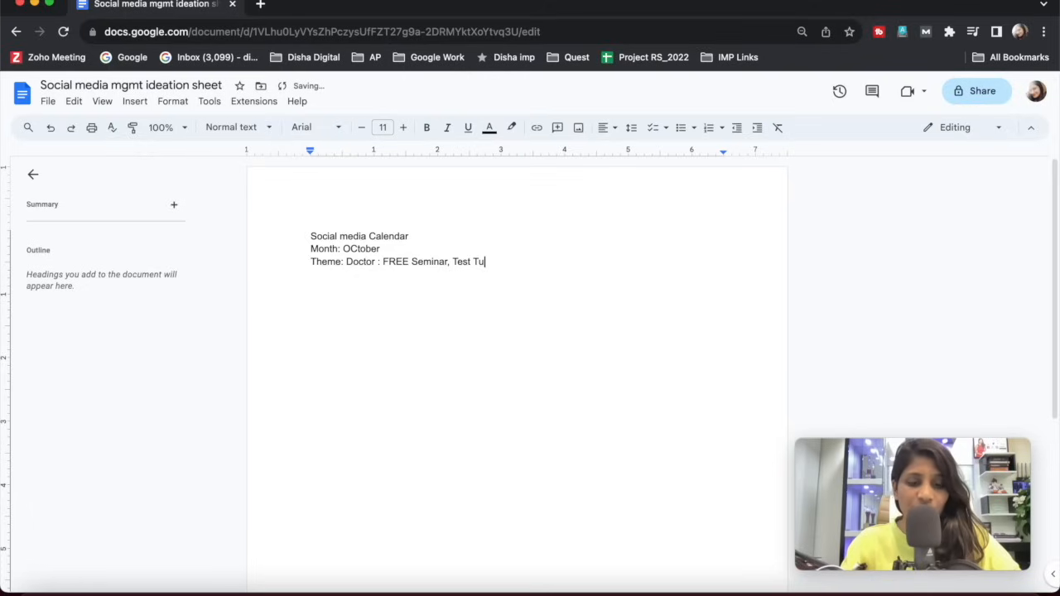
pyautogui.write('be Baby')
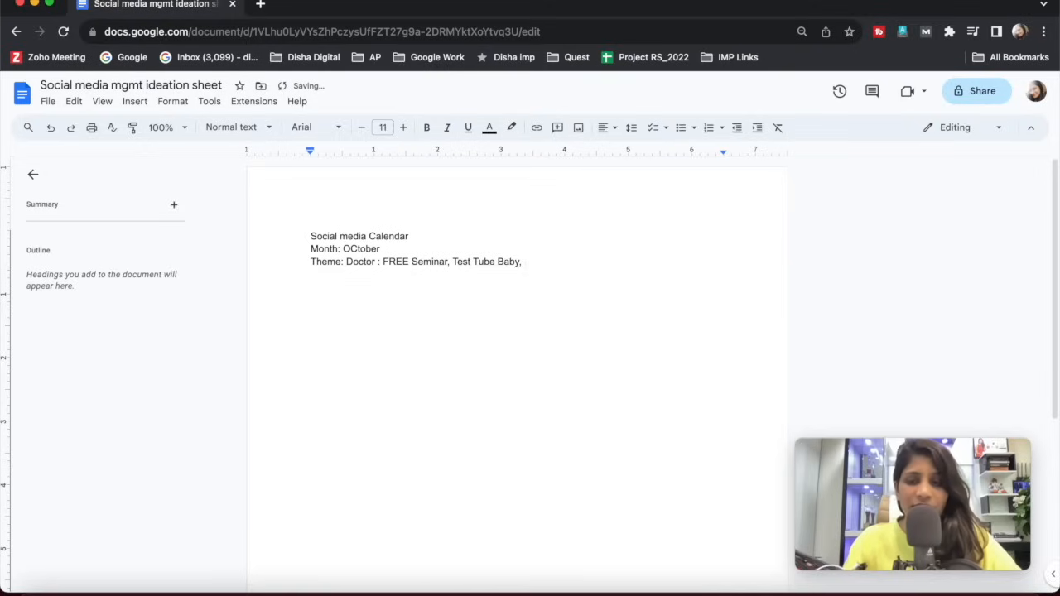
pyautogui.press('BackSpace')
pyautogui.press('BackSpace')
pyautogui.press('BackSpace')
pyautogui.press('BackSpace')
pyautogui.press('BackSpace')
pyautogui.press('BackSpace')
pyautogui.press('BackSpace')
pyautogui.press('BackSpace')
pyautogui.press('BackSpace')
pyautogui.press('BackSpace')
pyautogui.press('BackSpace')
pyautogui.press('BackSpace')
pyautogui.press('BackSpace')
pyautogui.press('BackSpace')
pyautogui.press('BackSpace')
pyautogui.press('BackSpace')
pyautogui.press('BackSpace')
pyautogui.press('BackSpace')
pyautogui.press('BackSpace')
pyautogui.press('BackSpace')
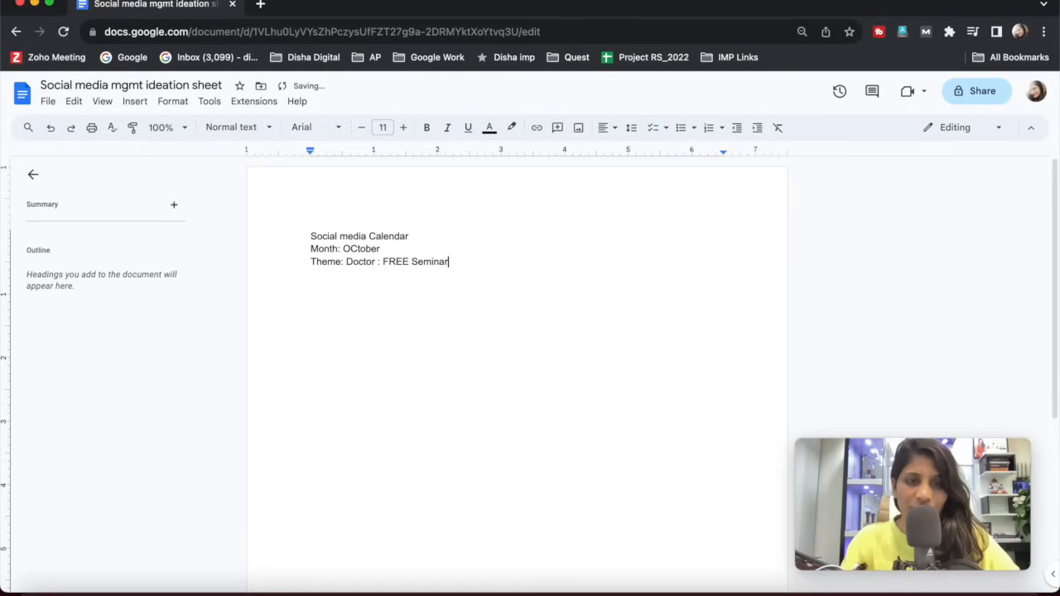
pyautogui.press('BackSpace')
pyautogui.press('BackSpace')
pyautogui.press('BackSpace')
pyautogui.press('BackSpace')
pyautogui.press('BackSpace')
pyautogui.press('BackSpace')
pyautogui.press('BackSpace')
pyautogui.press('BackSpace')
pyautogui.press('BackSpace')
pyautogui.press('BackSpace')
pyautogui.press('BackSpace')
pyautogui.press('BackSpace')
# Complete October's theme line with "Western Outfits for Busy Womans" and add an empty line below it.
pyautogui.press('Return')
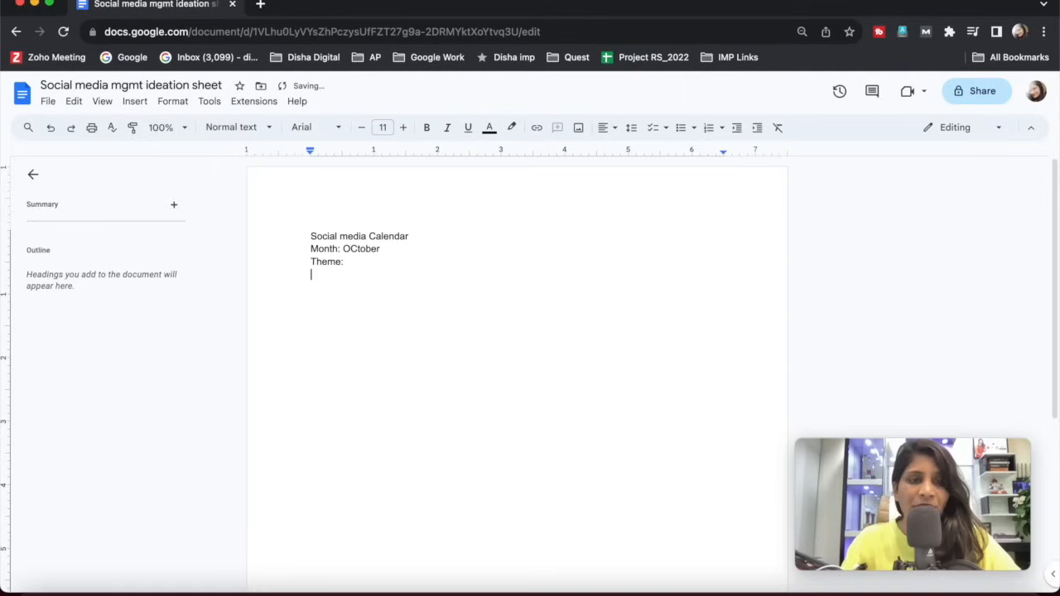
pyautogui.press('Up')
pyautogui.press('Right')
pyautogui.press('Right')
pyautogui.press('Right')
pyautogui.press('Right')
pyautogui.press('Right')
pyautogui.press('Left')
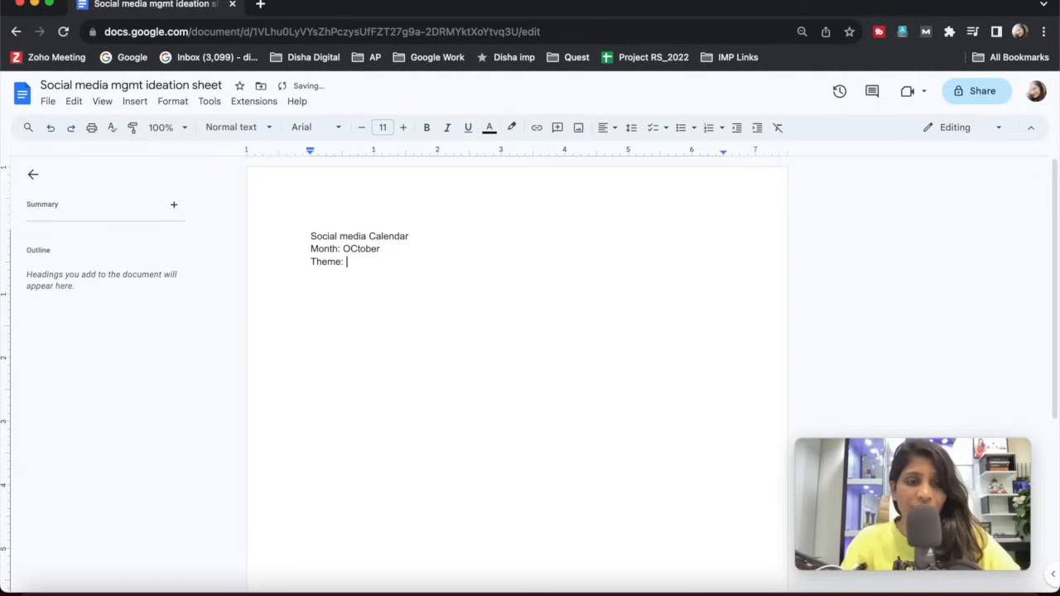
pyautogui.write('Wester')
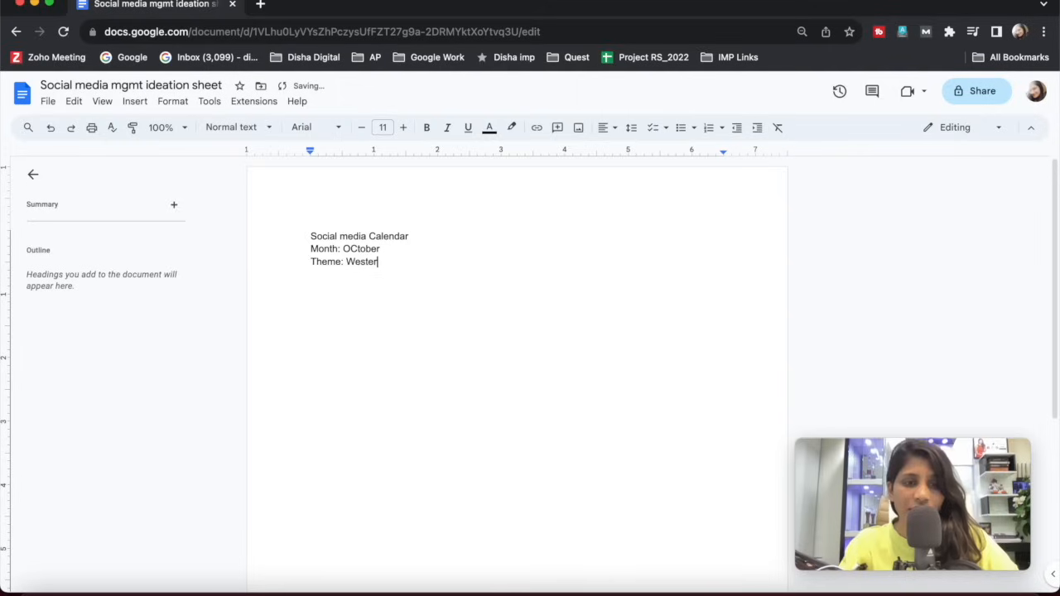
pyautogui.write('n Outfits ')
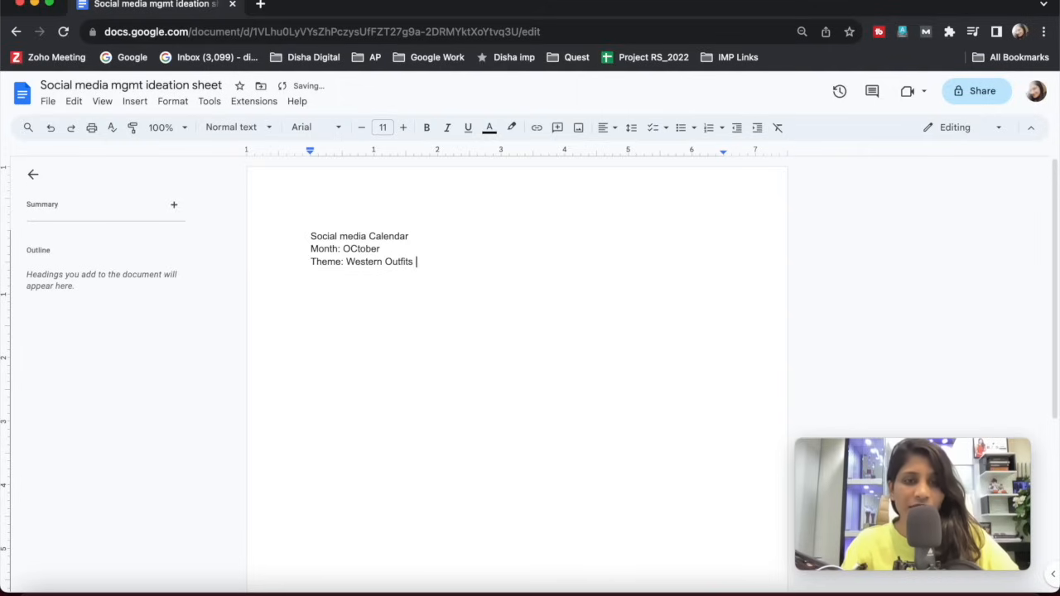
pyautogui.write('for Busy')
pyautogui.write('Entr')
pyautogui.press('BackSpace')
pyautogui.press('BackSpace')
pyautogui.press('BackSpace')
pyautogui.press('BackSpace')
pyautogui.write('Womans')
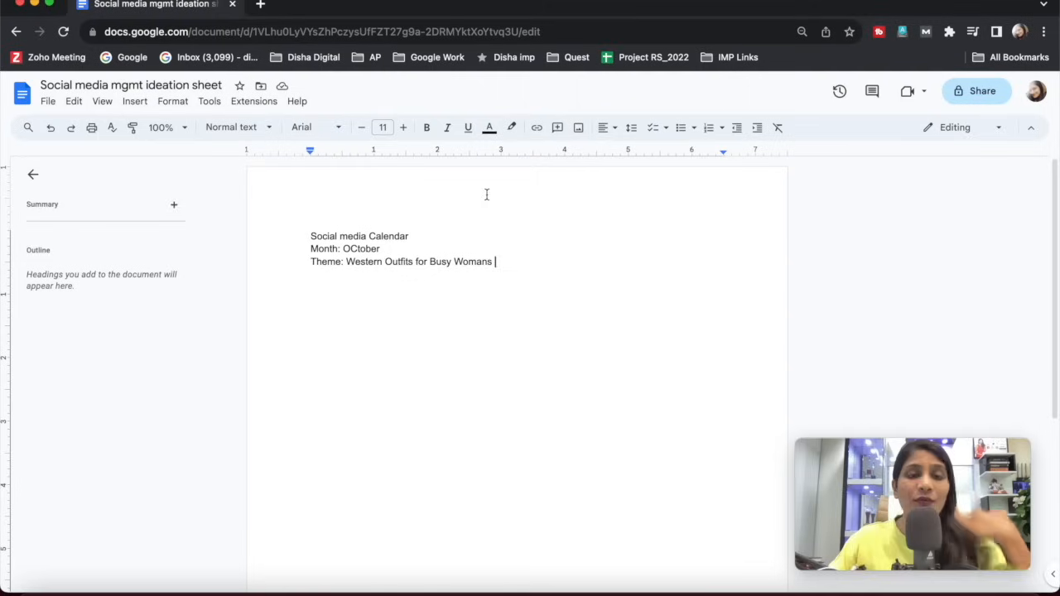
pyautogui.moveTo(387, 264); pyautogui.dragTo(425, 265)
pyautogui.click(403, 263)
pyautogui.moveTo(343, 249)
pyautogui.mouseDown()
pyautogui.moveTo(361, 249)
pyautogui.moveTo(342, 263)
pyautogui.mouseUp()
pyautogui.click(361, 249)
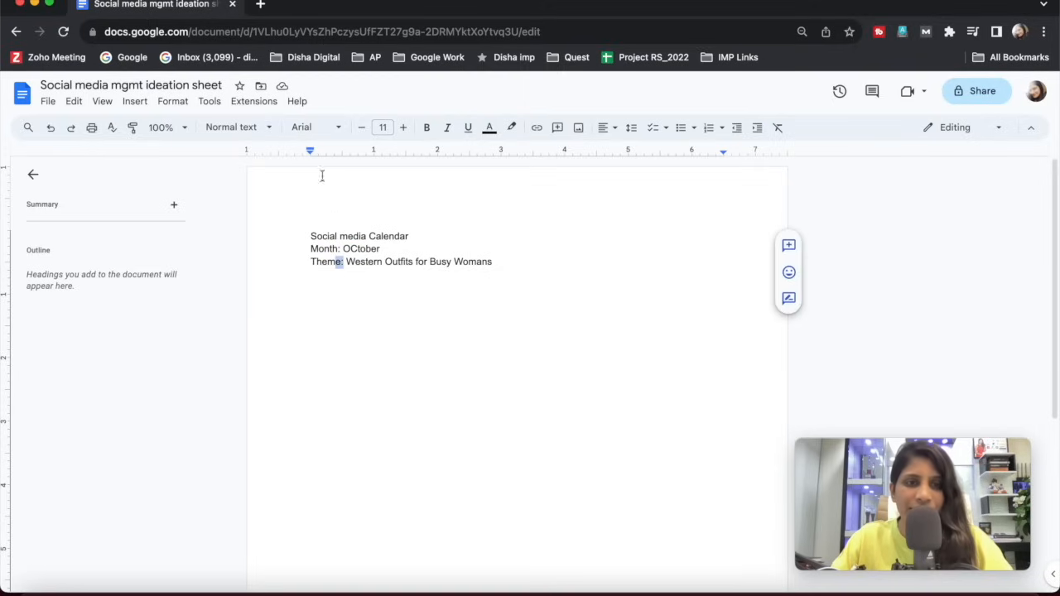
pyautogui.tripleClick(368, 264)
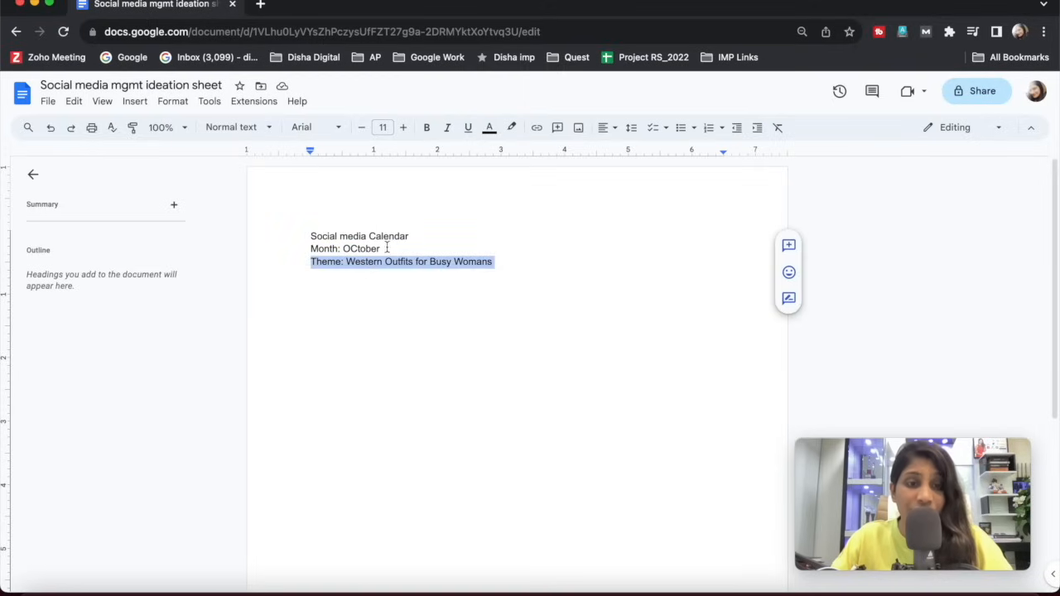
pyautogui.click(349, 249)
pyautogui.doubleClick(349, 249)
# Add the line "Month: Nov" below October's block, leaving an empty line between them.
pyautogui.click(377, 296)
pyautogui.press('Return')
pyautogui.write('Month')
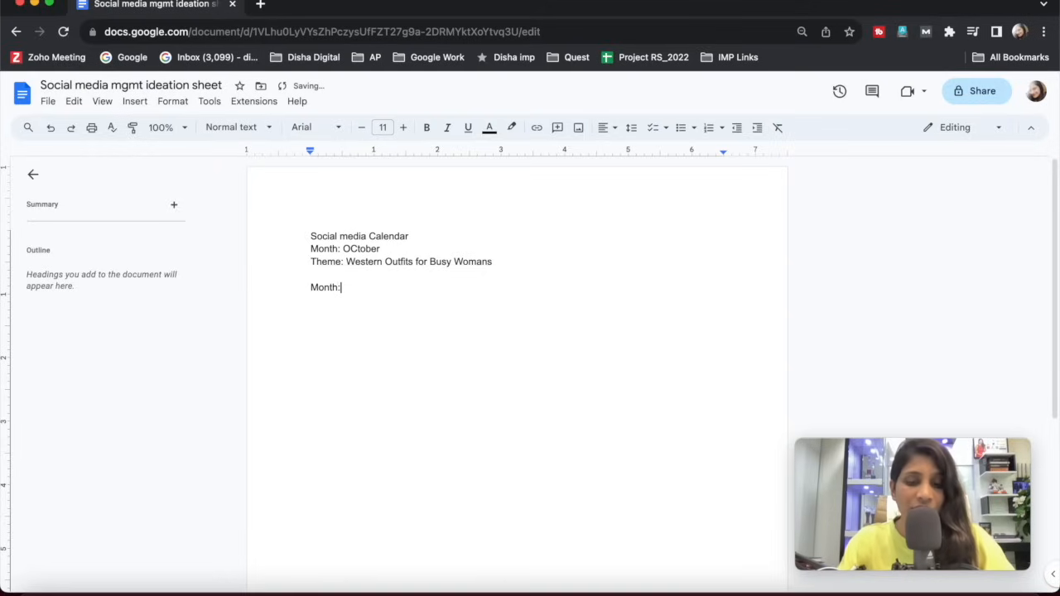
pyautogui.write(': Nov')
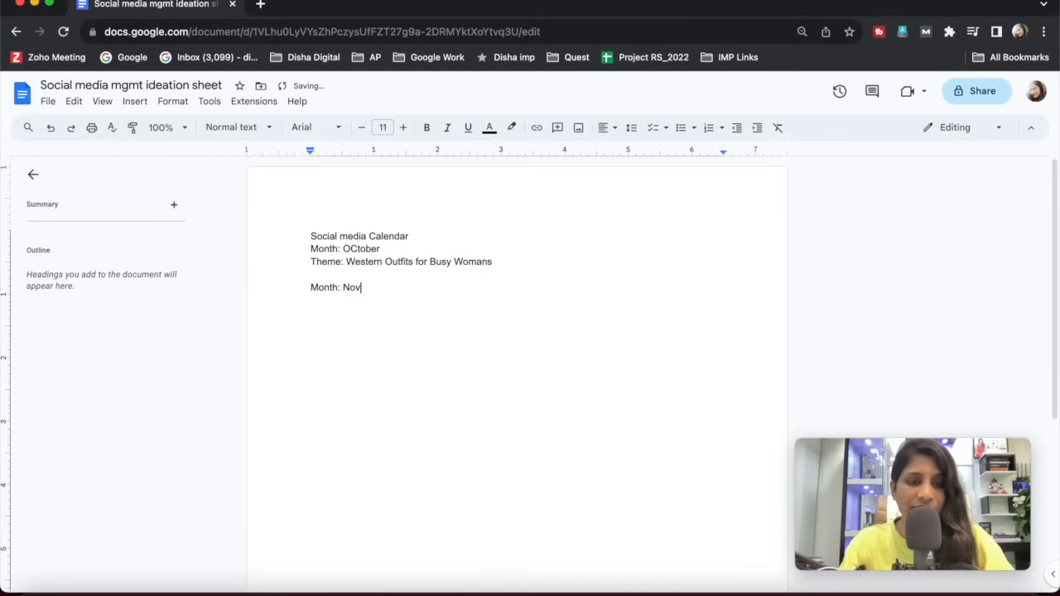
pyautogui.press('Return')
# Write "Themen: Traditional Outfits For Womans / mens" on the line under November's month line.
pyautogui.write('Themen')
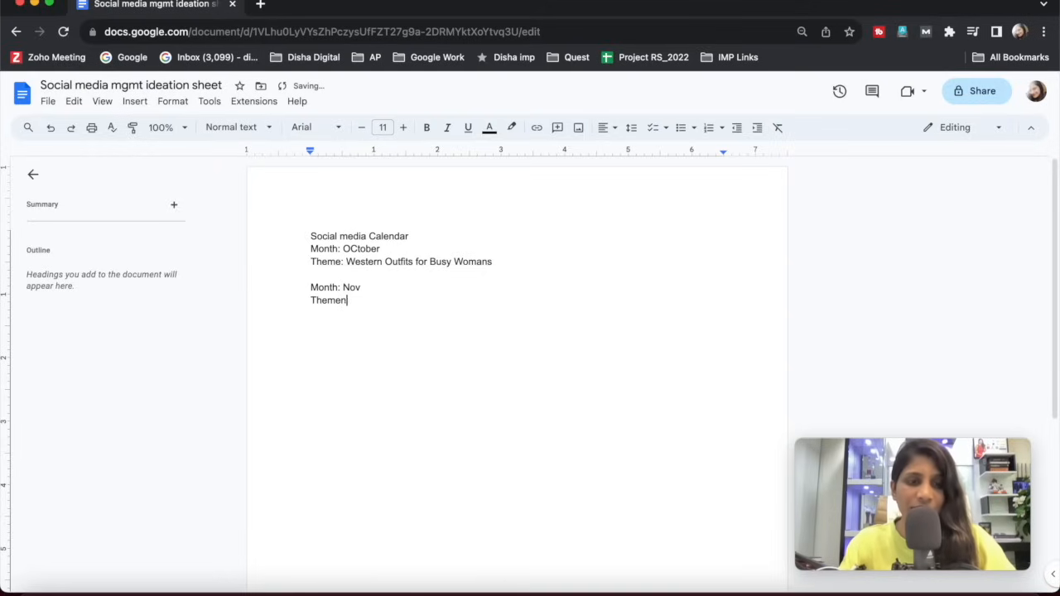
pyautogui.write(': Tradi')
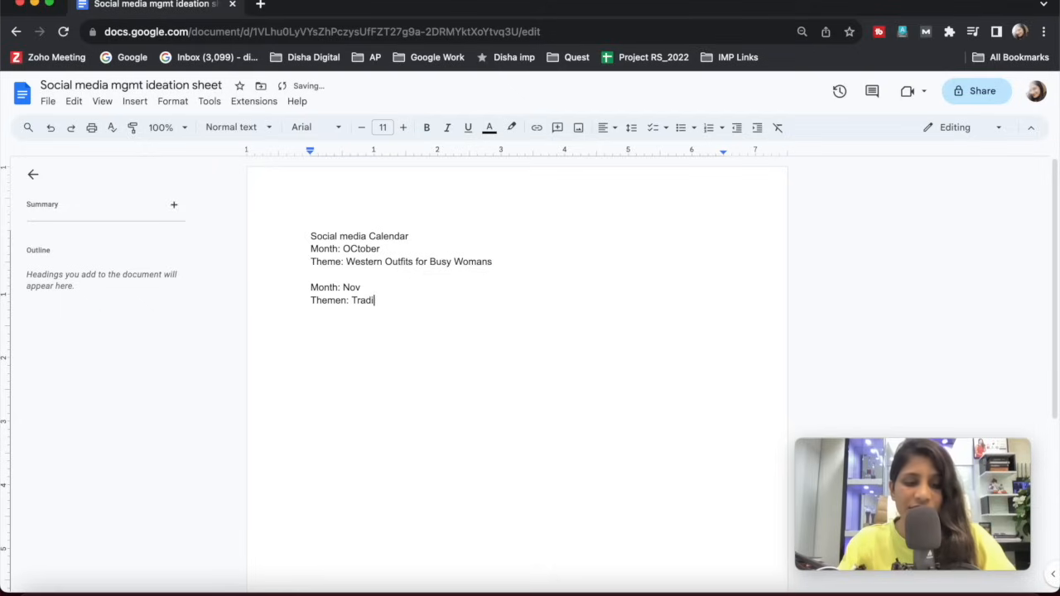
pyautogui.write('tional Outfits For')
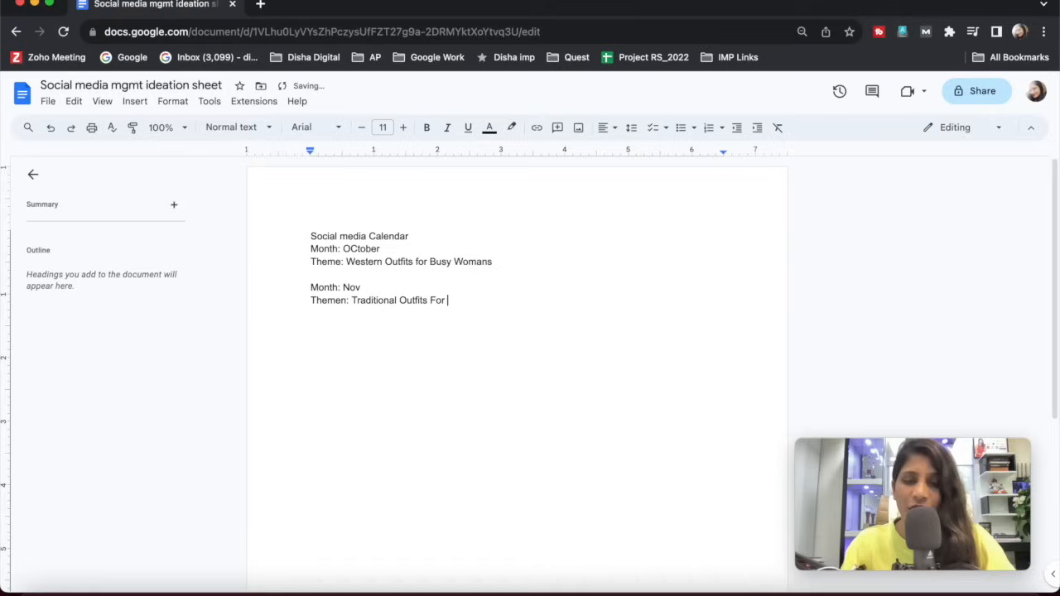
pyautogui.write(' Woman')
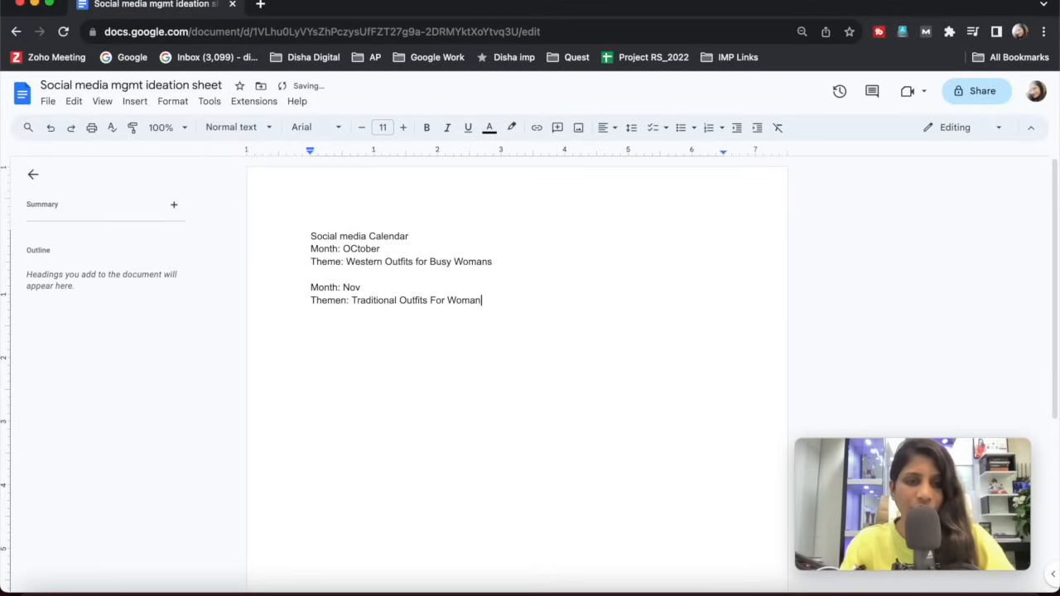
pyautogui.write('s / mens')
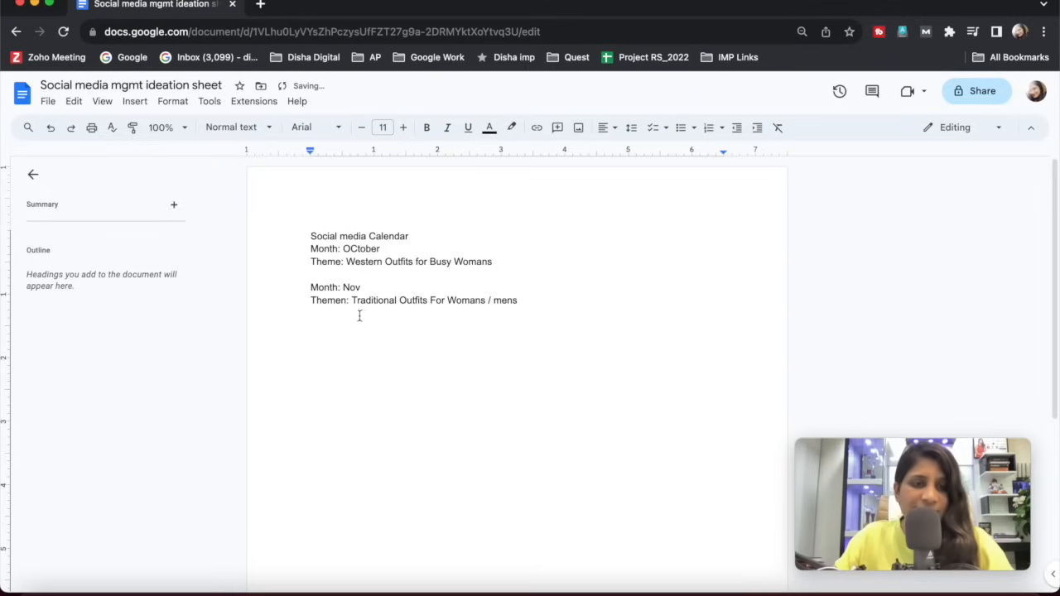
pyautogui.doubleClick(365, 287)
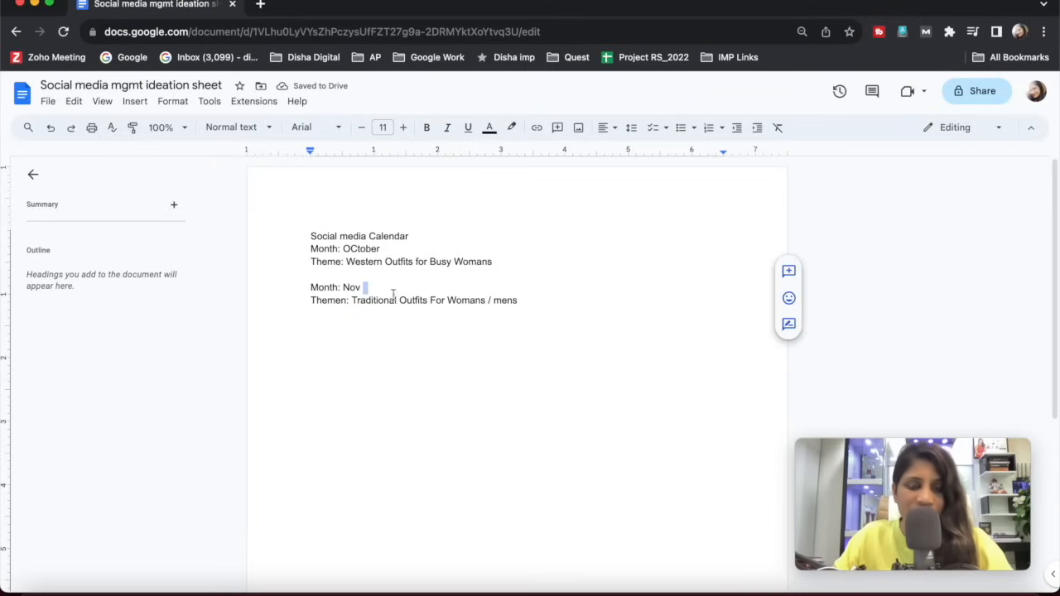
pyautogui.click(438, 309)
# Insert a "Keyword:" line under October's theme, followed by an extra empty line.
pyautogui.click(535, 267)
pyautogui.press('Return')
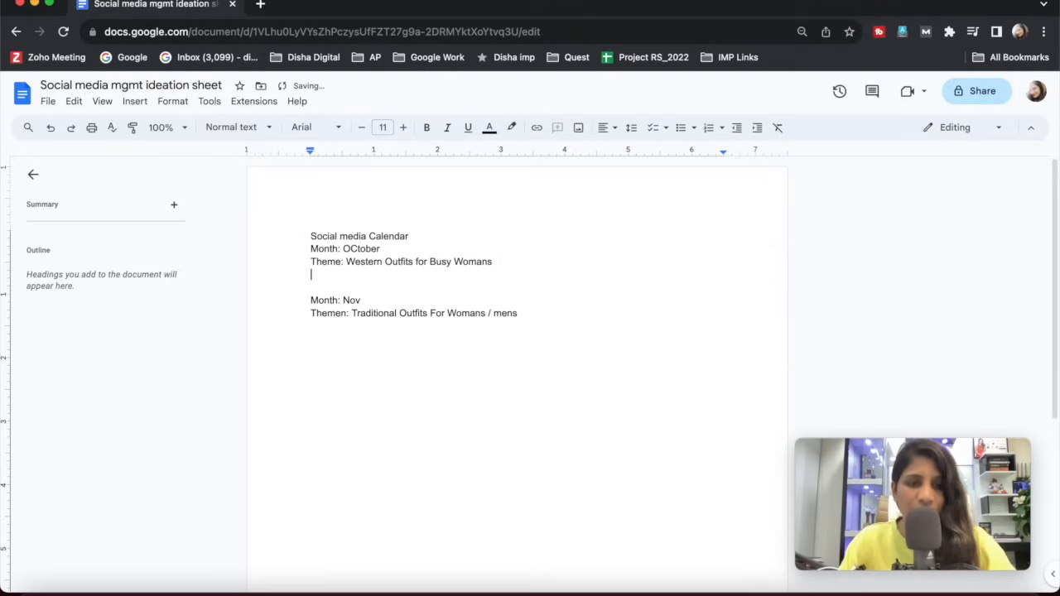
pyautogui.write('Keywor')
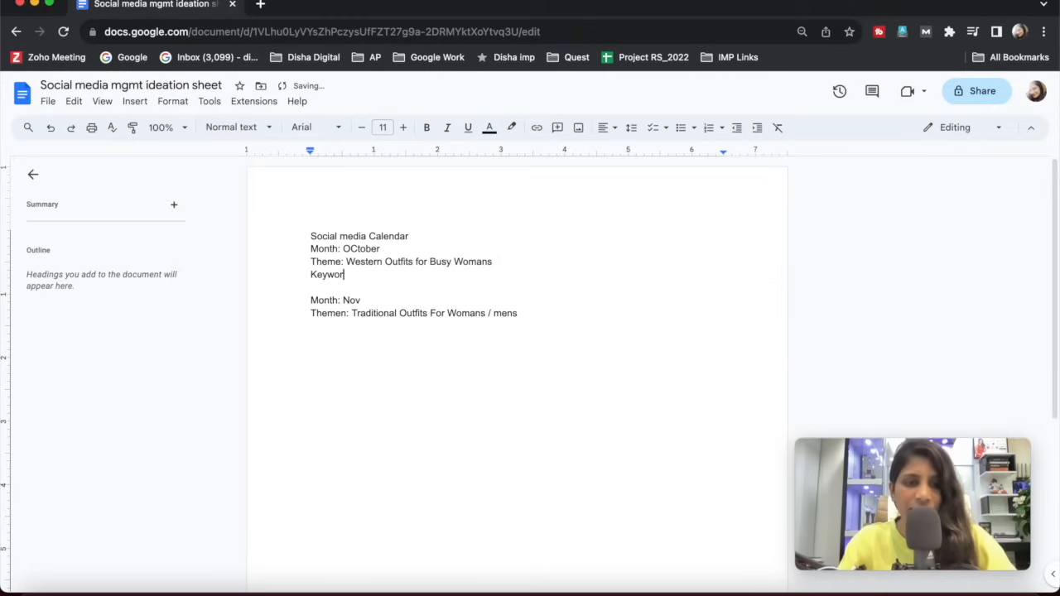
pyautogui.write('d:')
pyautogui.press('Return')
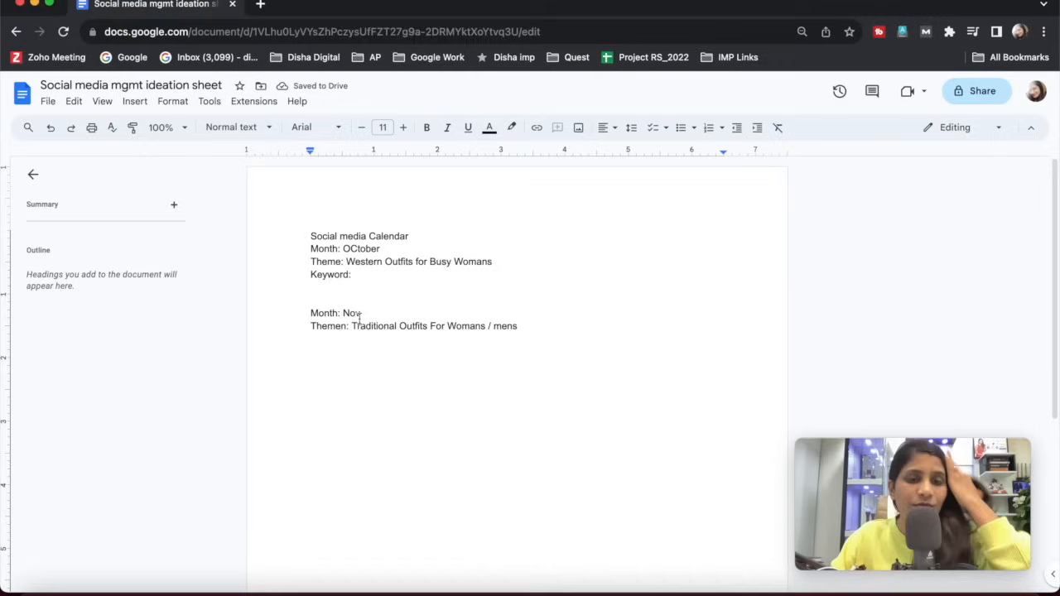
# Add an empty line directly below November's theme line.
pyautogui.moveTo(345, 291); pyautogui.dragTo(348, 299)
pyautogui.click(346, 345)
pyautogui.click(561, 326)
pyautogui.press('Return')
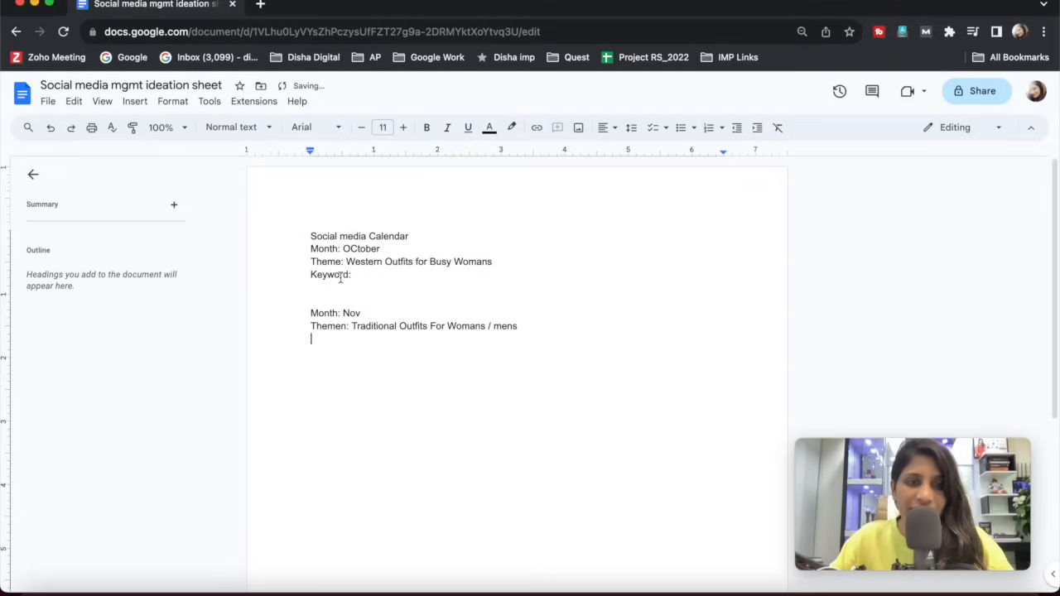
# Append "= Topic" to the end of October's theme line.
pyautogui.click(402, 262)
pyautogui.doubleClick(501, 260)
pyautogui.click(343, 262)
pyautogui.doubleClick(507, 262)
pyautogui.write('= Topic')
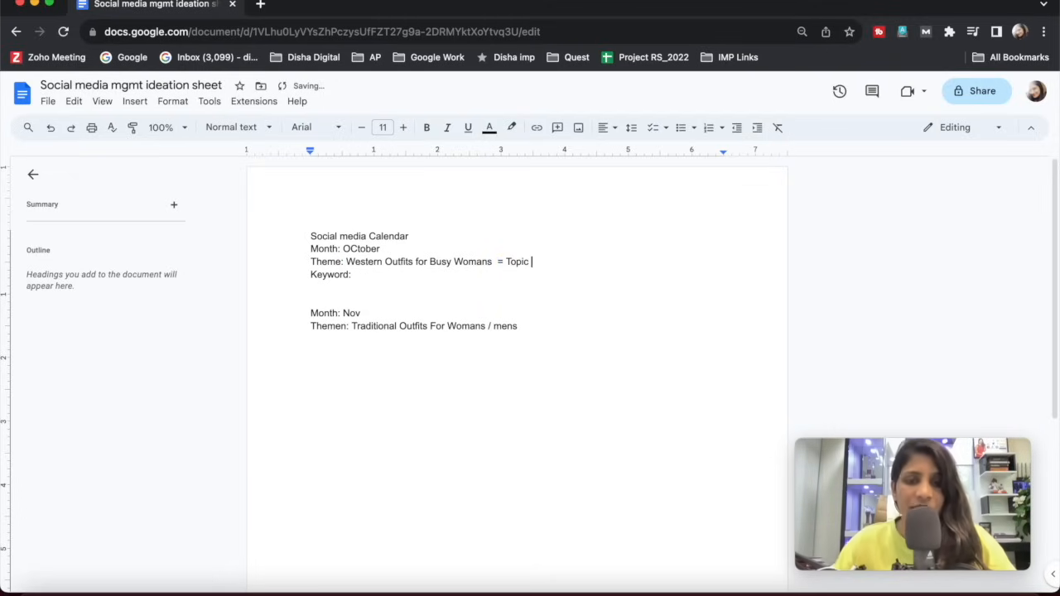
# Append "= Topic" to the end of November's theme line.
pyautogui.click(540, 318)
pyautogui.click(540, 335)
pyautogui.click(538, 325)
pyautogui.write('= ')
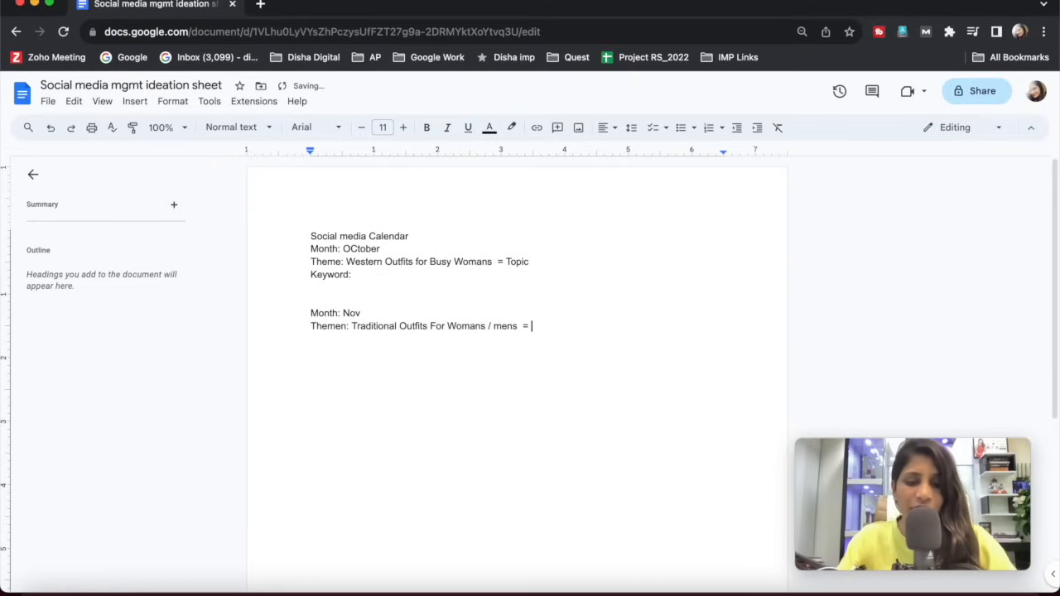
pyautogui.write('Topic')
pyautogui.click(521, 394)
# Fill in October's keyword as "Western outfits for Busy working womans".
pyautogui.click(380, 280)
pyautogui.click(380, 276)
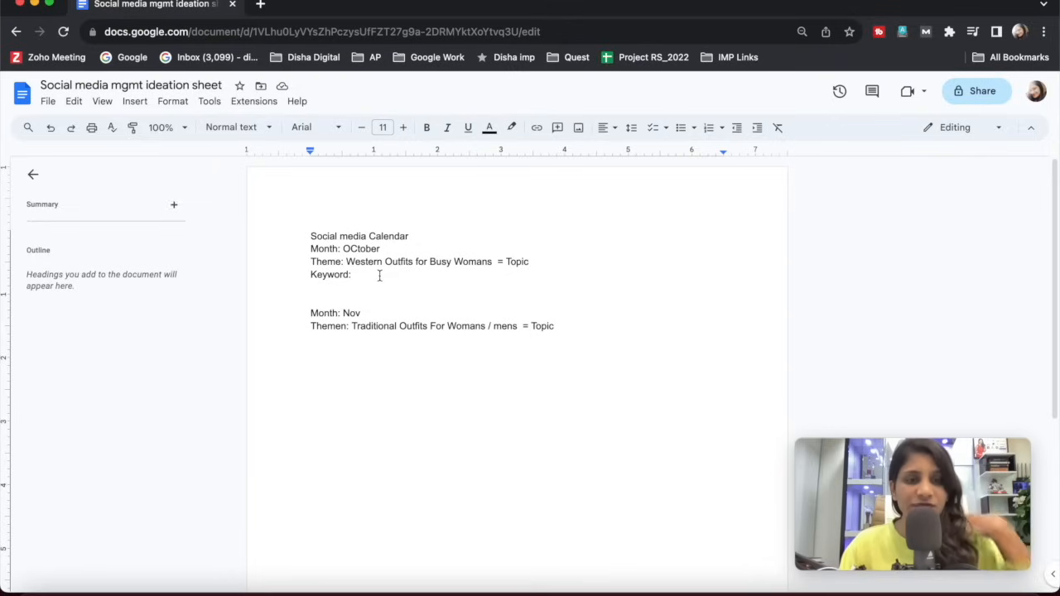
pyautogui.write('Western outfits for Busy wom')
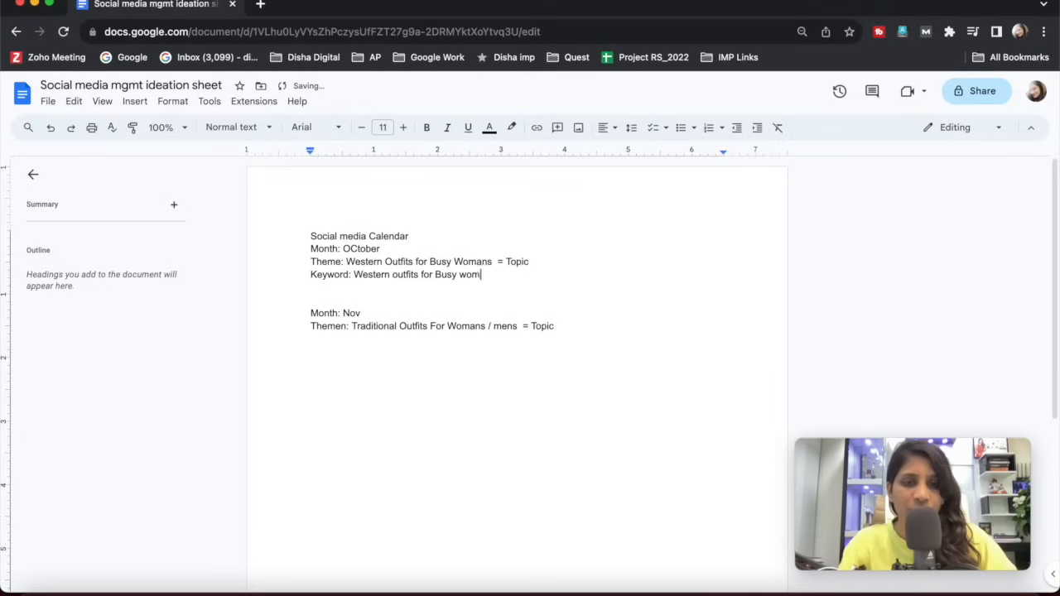
pyautogui.press('BackSpace')
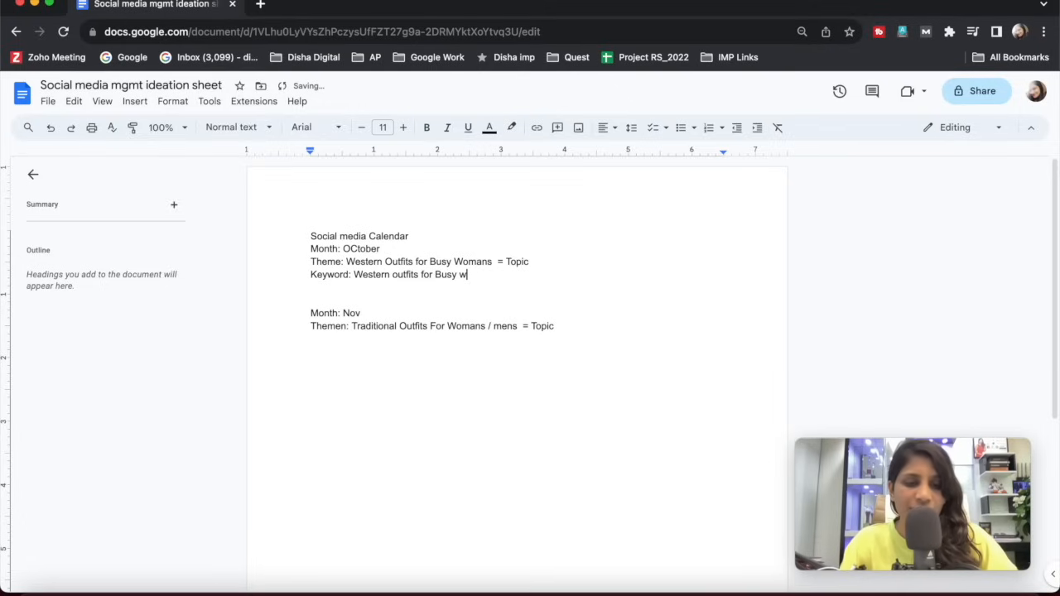
pyautogui.write('g ')
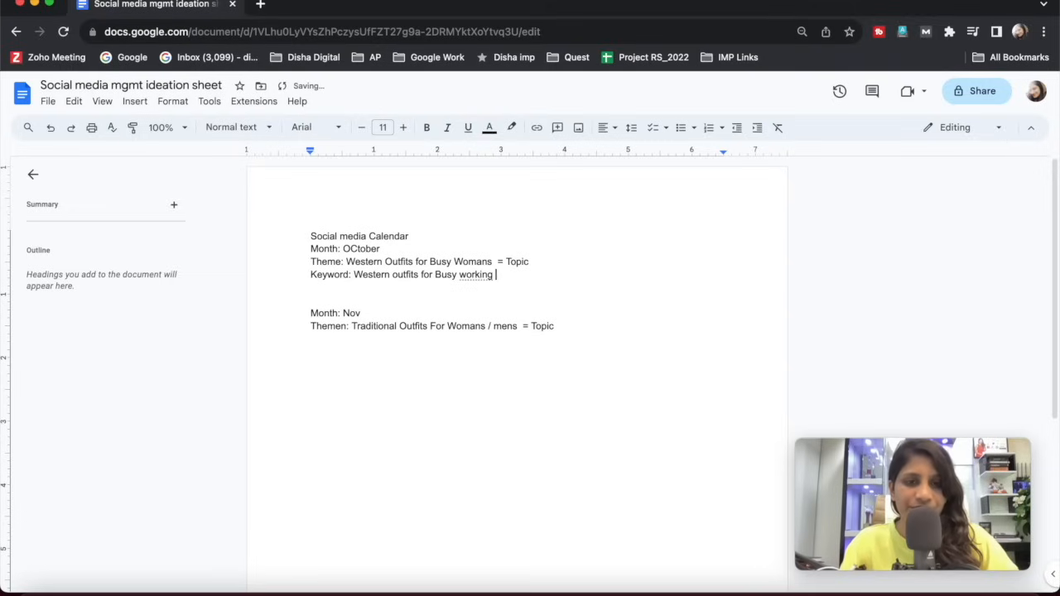
pyautogui.write('womans')
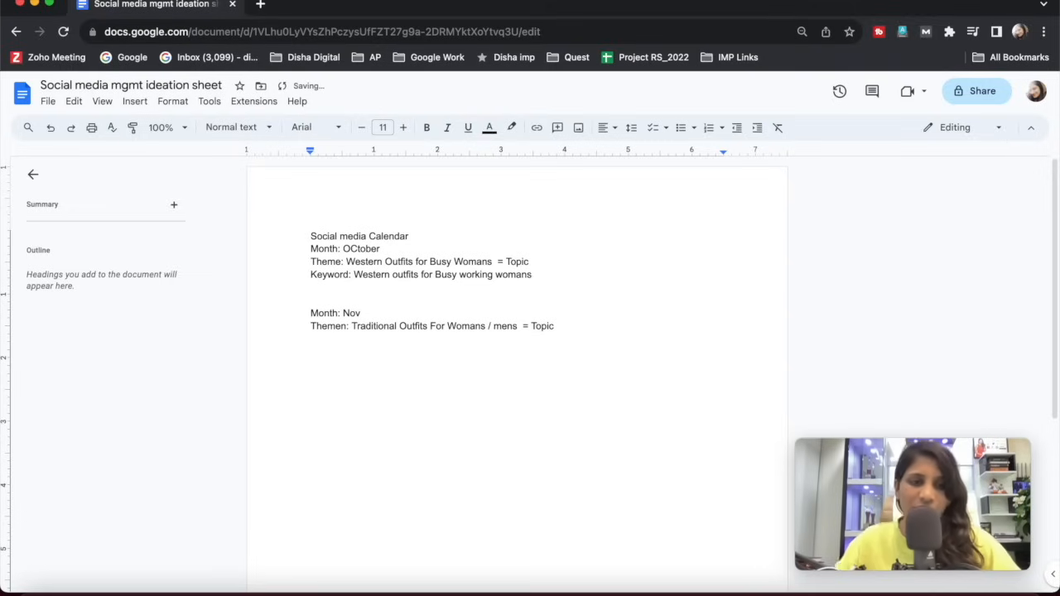
# Add a "Keyword:" line under November's theme and correct the misspelled label above it to "Theme:".
pyautogui.click(339, 365)
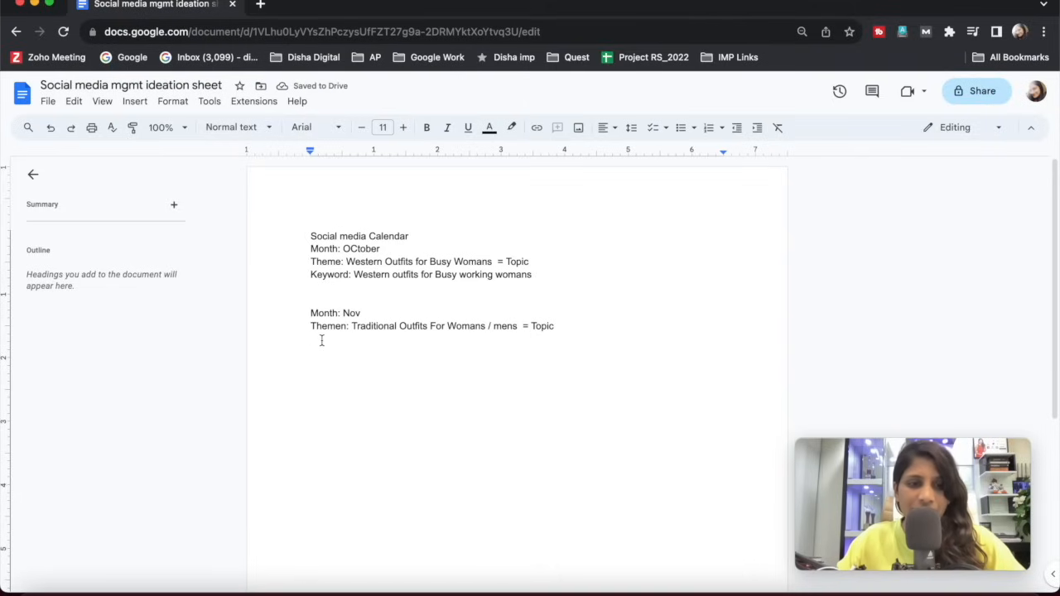
pyautogui.write('Keyword:')
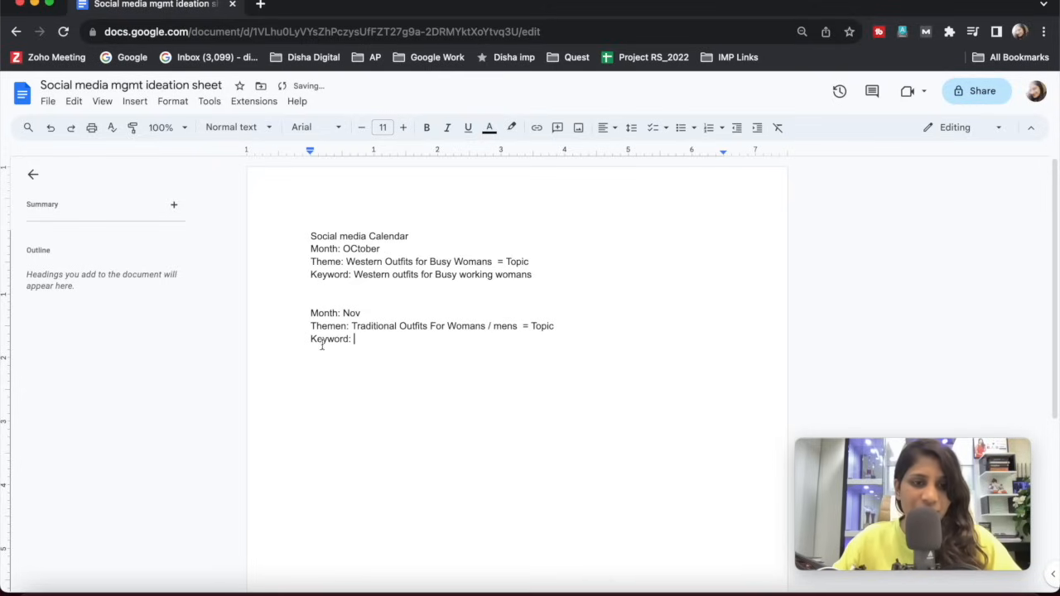
pyautogui.click(347, 326)
pyautogui.press('BackSpace')
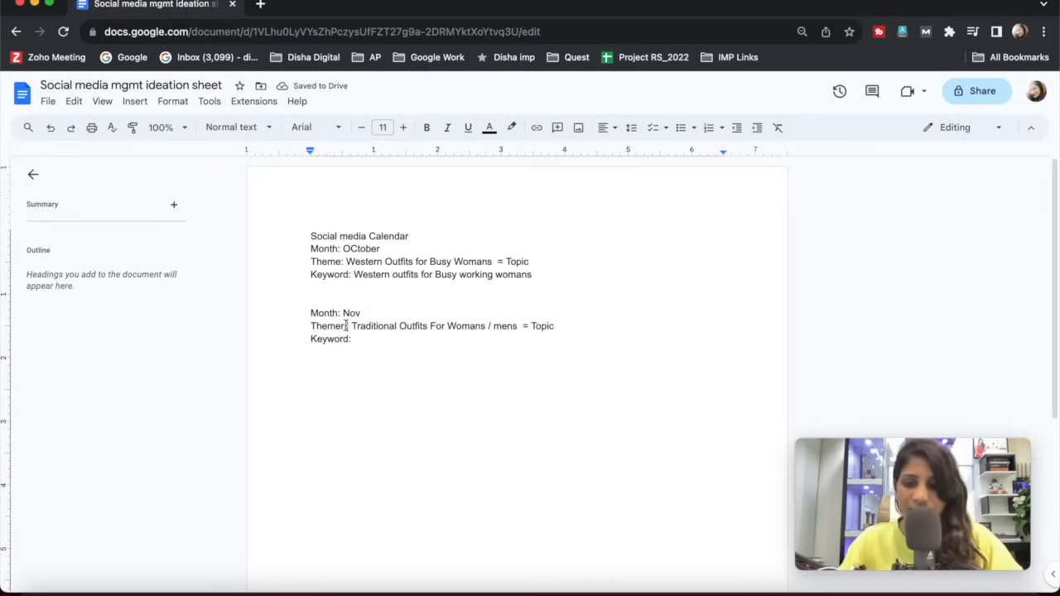
pyautogui.press('BackSpace')
pyautogui.press('BackSpace')
pyautogui.press('BackSpace')
pyautogui.write('me:')
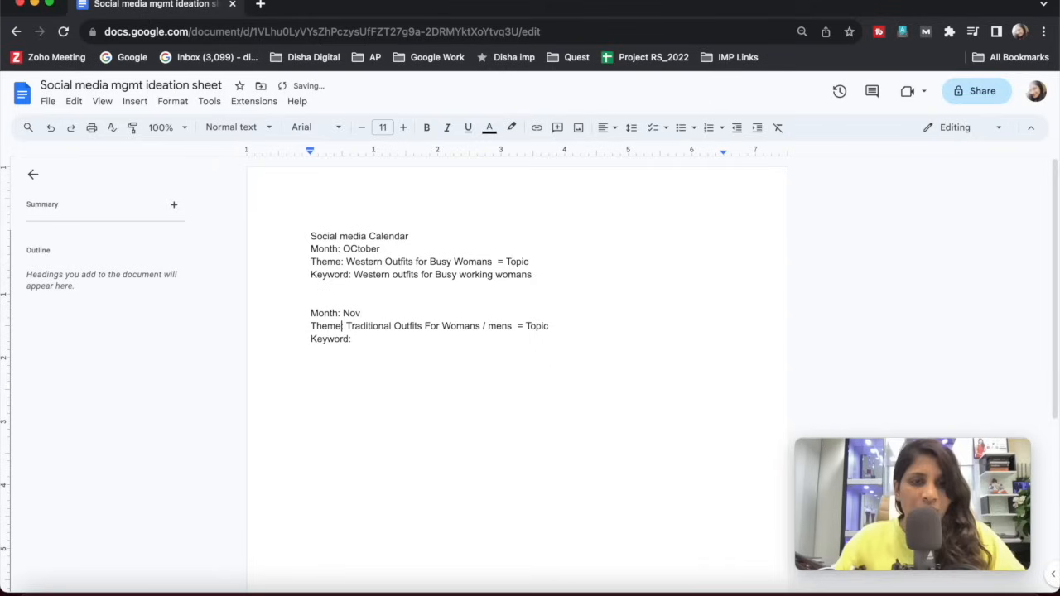
pyautogui.click(356, 339)
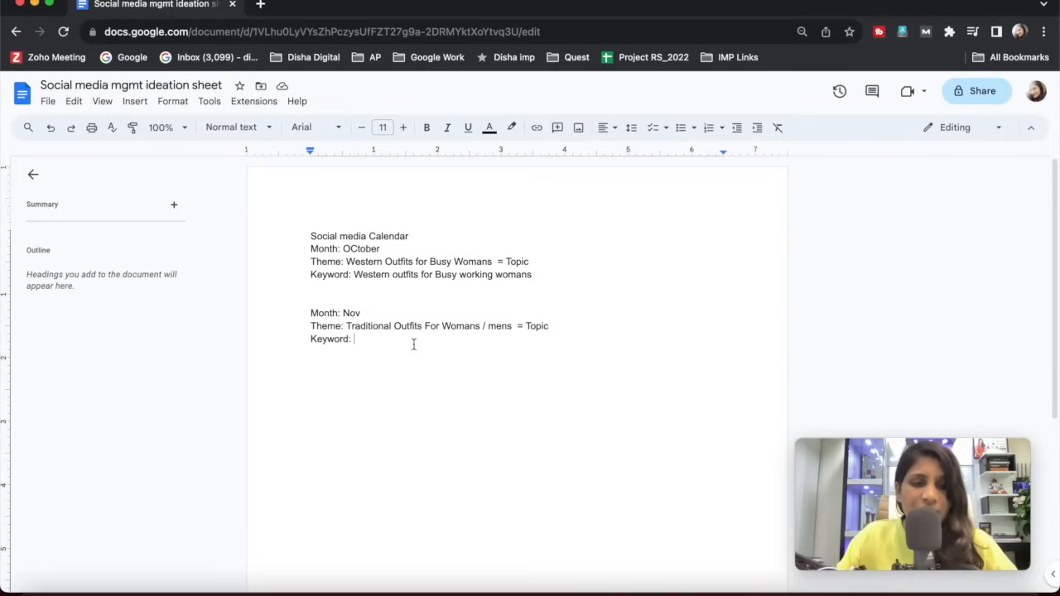
# Insert several empty lines between October's keyword line and November's block.
pyautogui.click(435, 278)
pyautogui.doubleClick(548, 278)
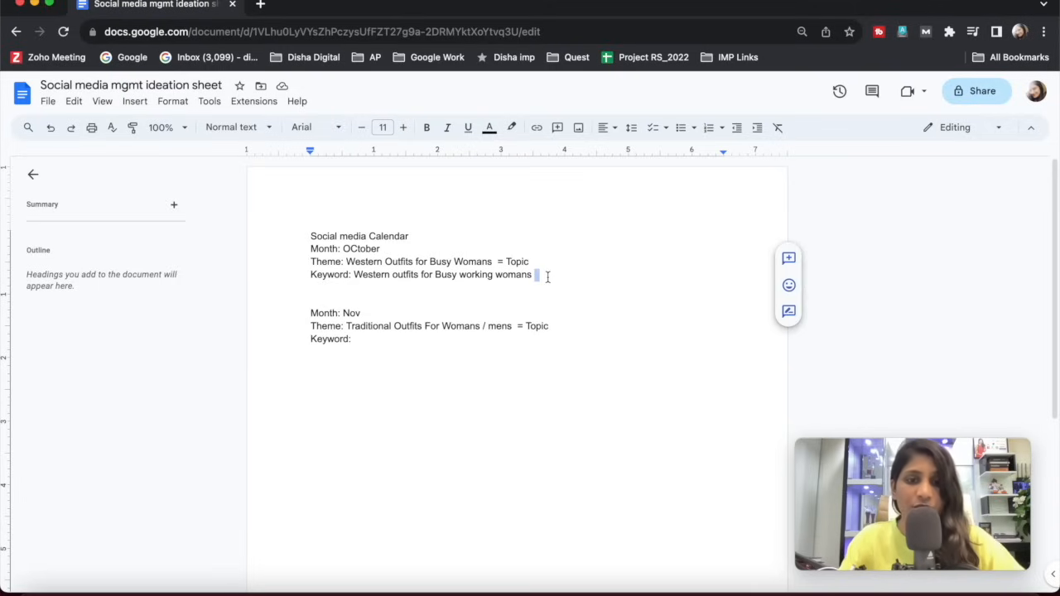
pyautogui.press('BackSpace')
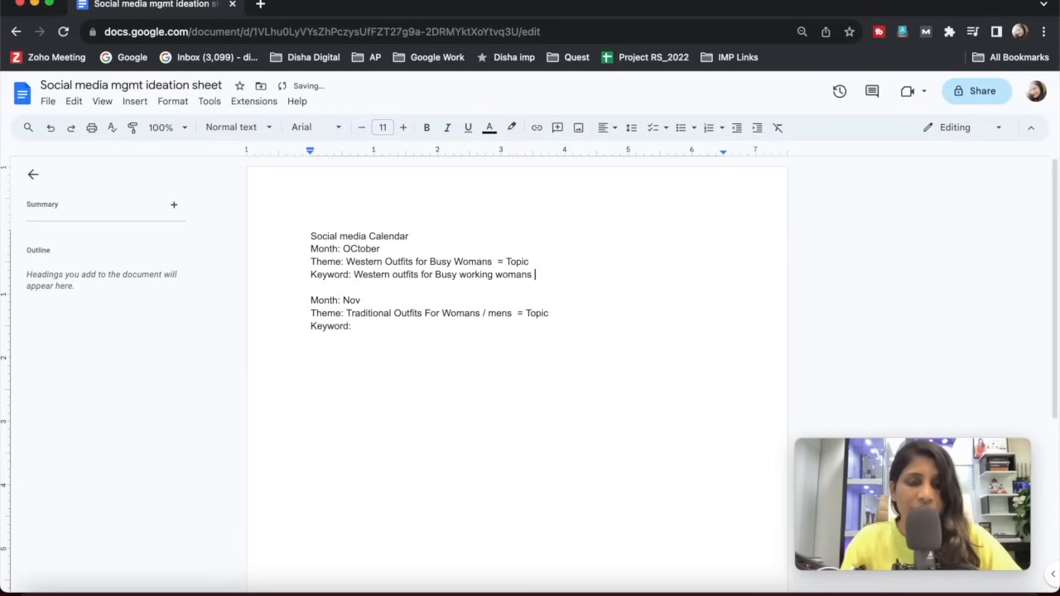
pyautogui.press('Return')
pyautogui.press('Return')
pyautogui.press('Return')
pyautogui.press('Return')
pyautogui.press('Return')
pyautogui.press('Return')
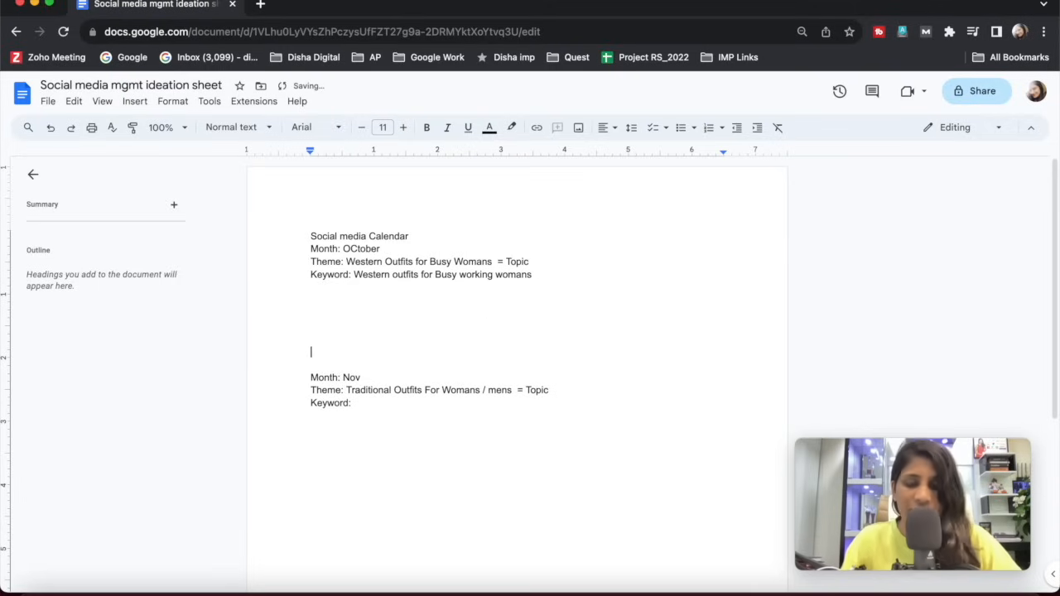
# Add the label "PRompt:" directly under October's keyword line, followed by a line break.
pyautogui.write('PR')
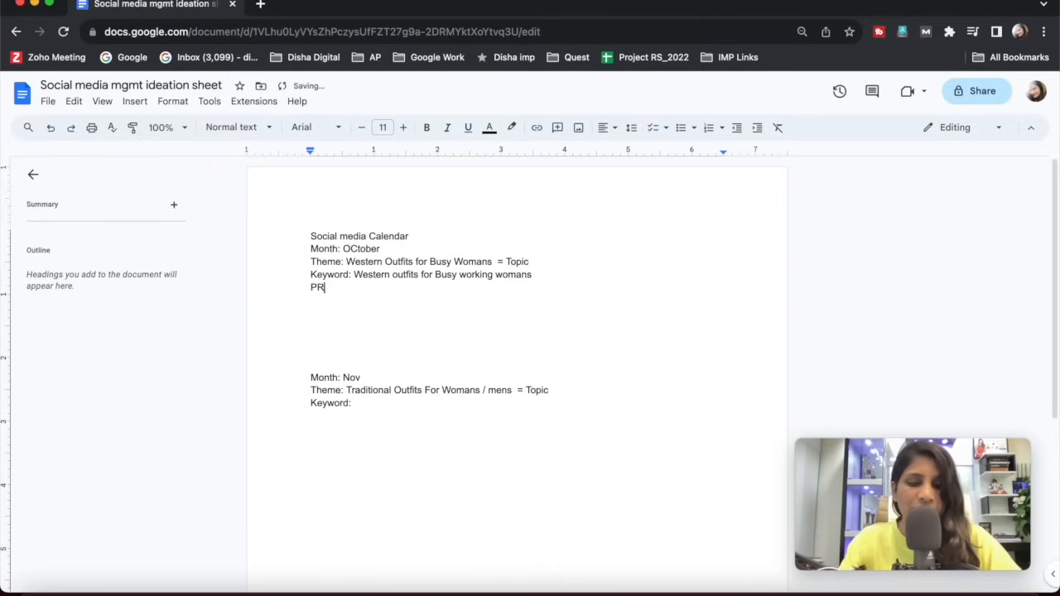
pyautogui.write('omot')
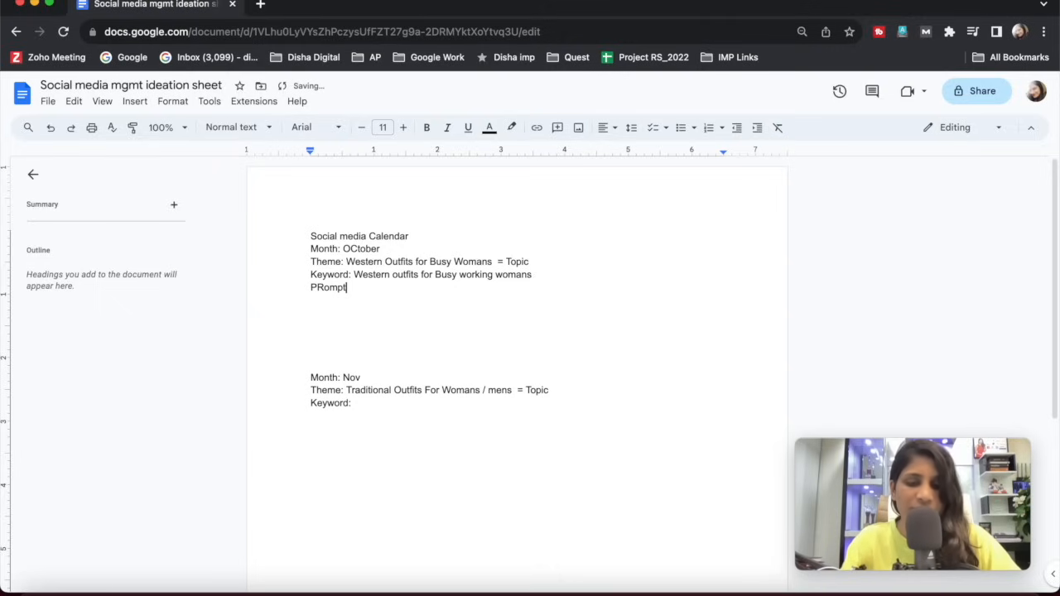
pyautogui.write(':')
pyautogui.press('Return')
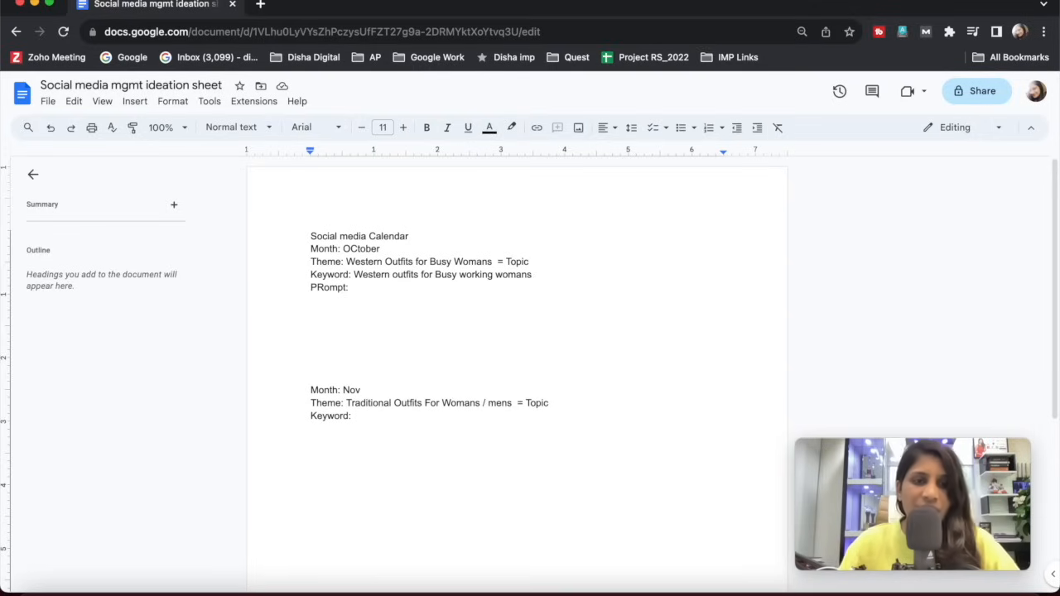
# Below the PRompt label write "I m a business owner, I am running Ecommerce business of the Western Outfits. Create Social media calendar for the month of October".
pyautogui.moveTo(310, 249); pyautogui.dragTo(551, 274)
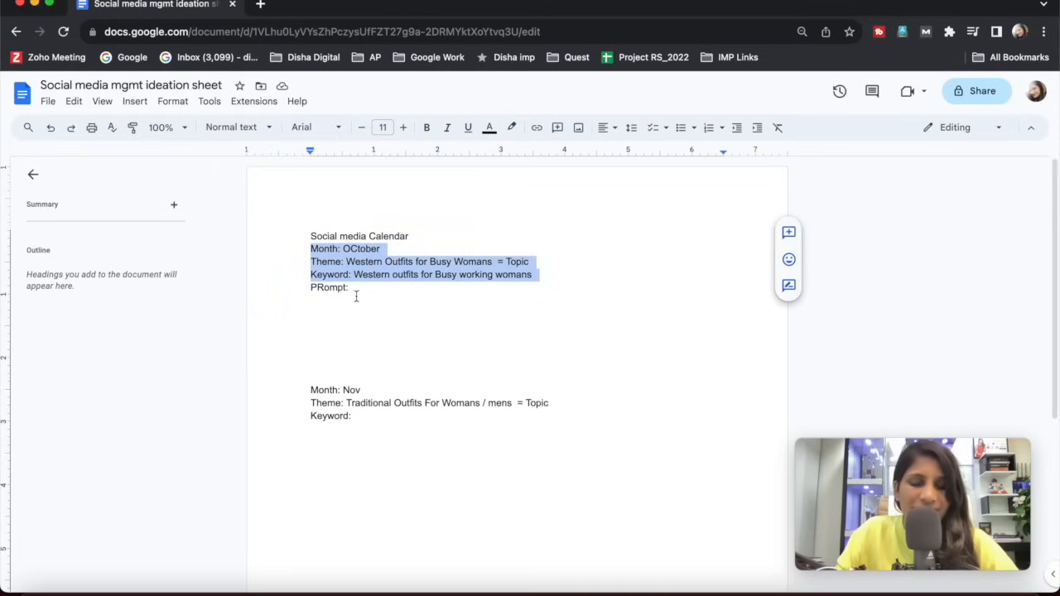
pyautogui.click(328, 305)
pyautogui.click(326, 309)
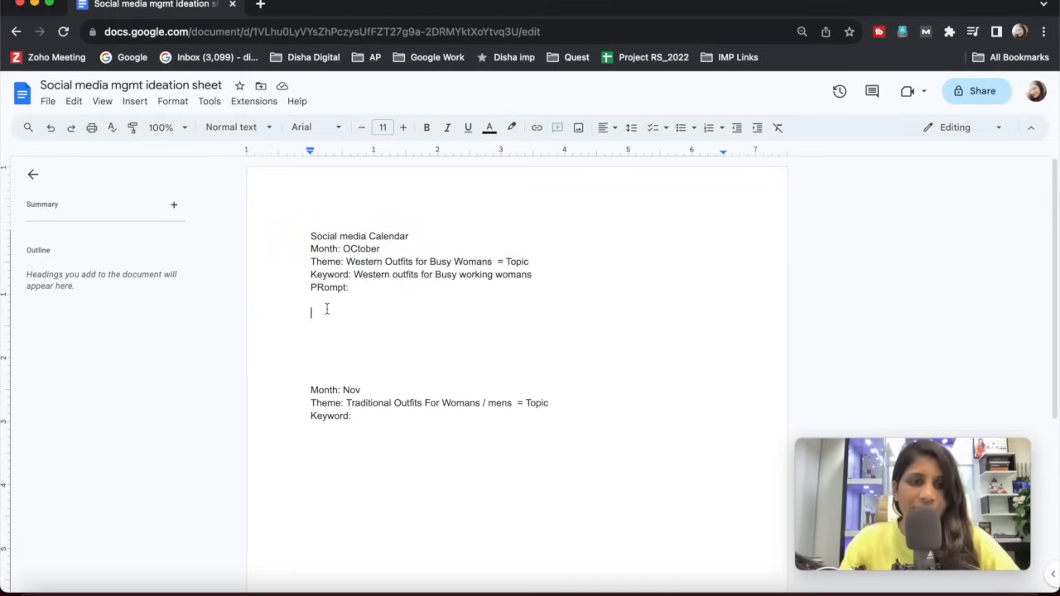
pyautogui.write('I m ')
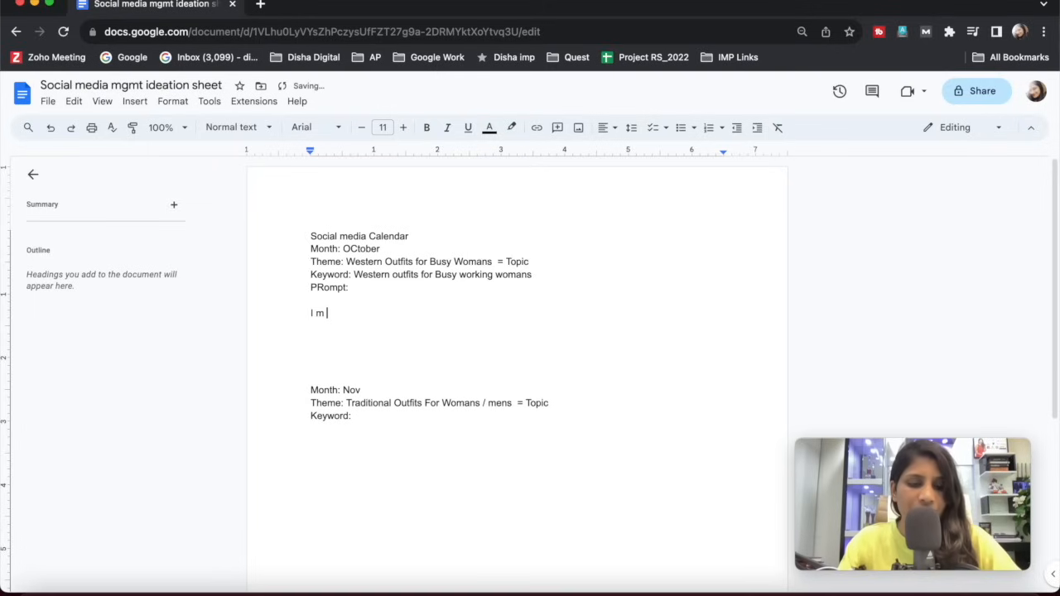
pyautogui.write('a busiens')
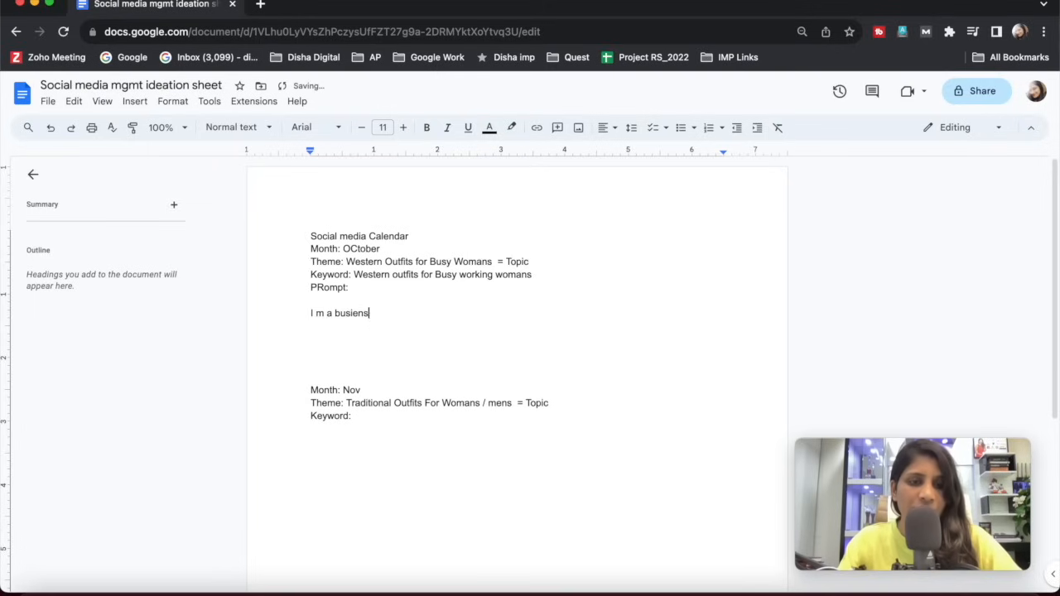
pyautogui.write('s owner')
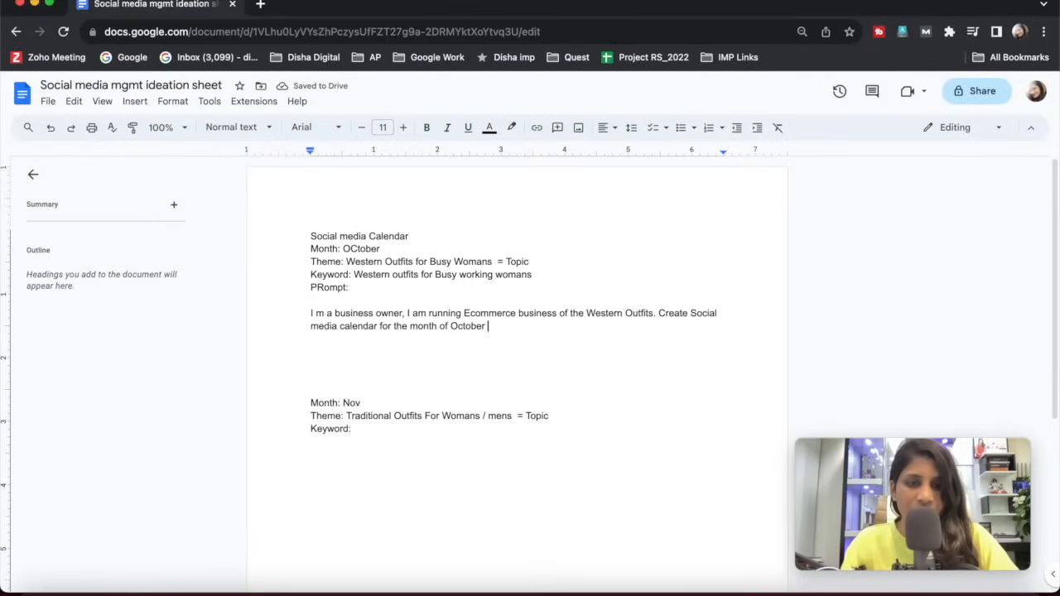
# Extend the end of the prompt with ", Keyword is: Western outfits for Busy working womans.", reusing October's keyword text.
pyautogui.press('BackSpace')
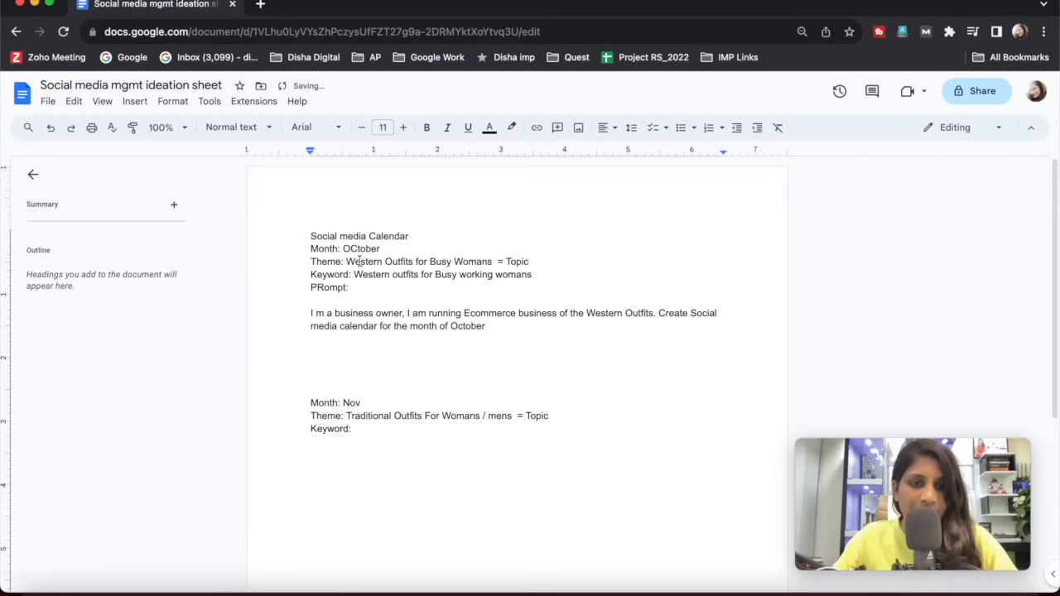
pyautogui.moveTo(355, 275); pyautogui.dragTo(535, 278)
pyautogui.press('super+c')
pyautogui.doubleClick(514, 327)
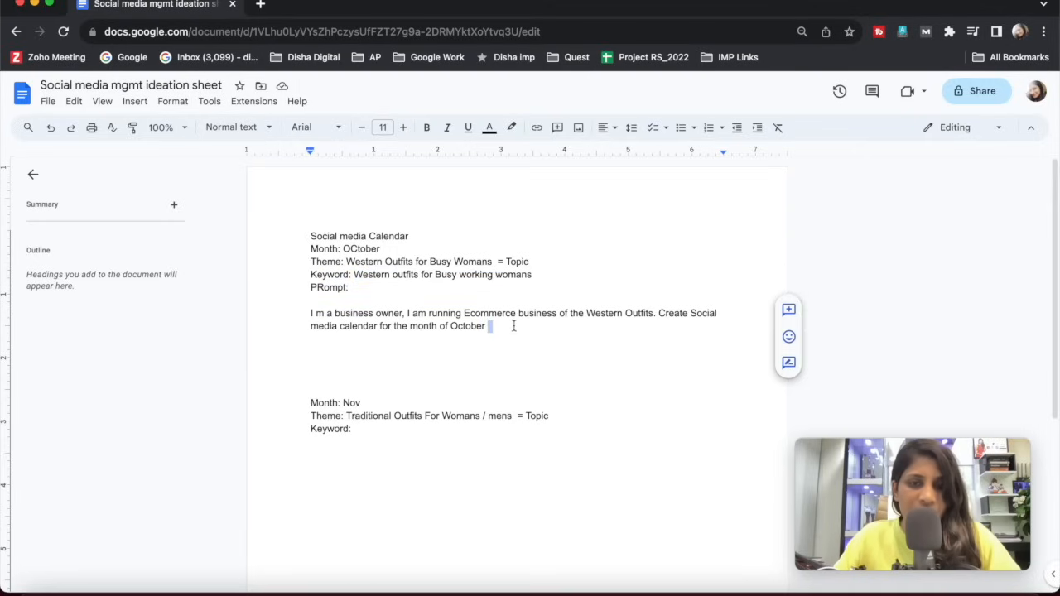
pyautogui.press('BackSpace')
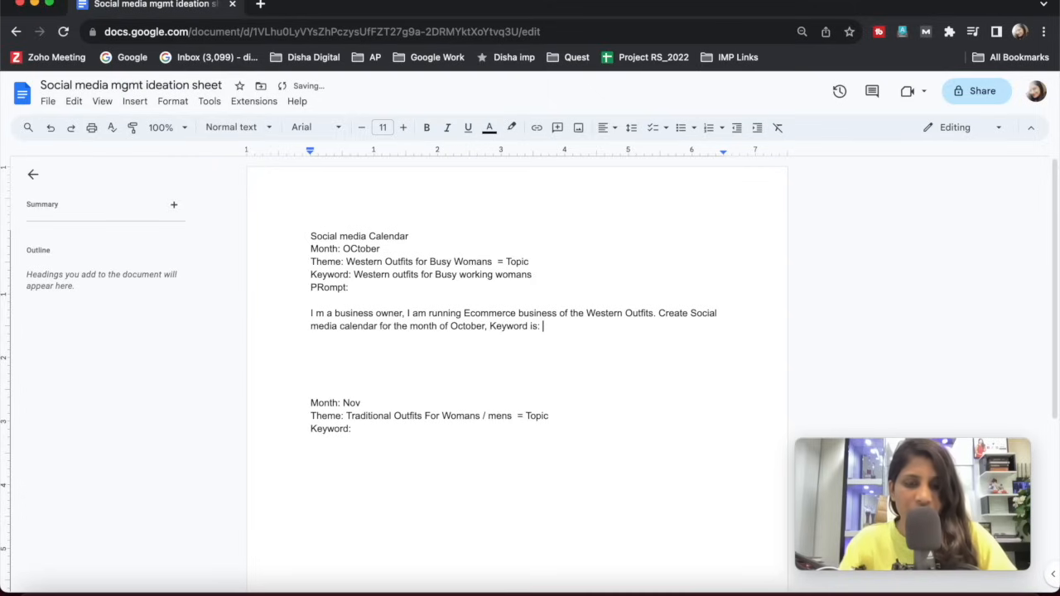
pyautogui.press('super+v')
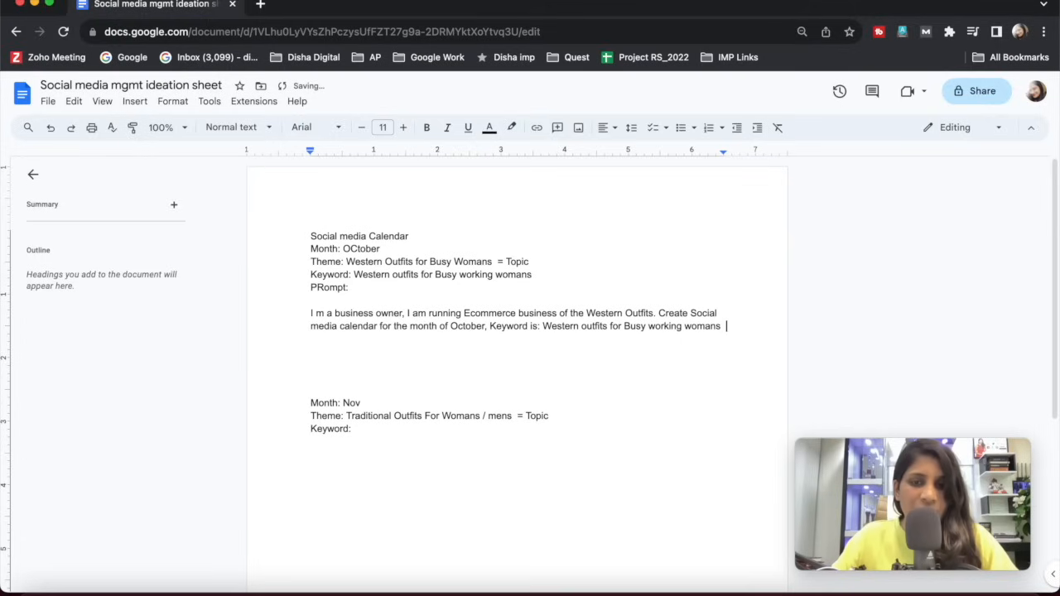
pyautogui.press('BackSpace')
pyautogui.press('BackSpace')
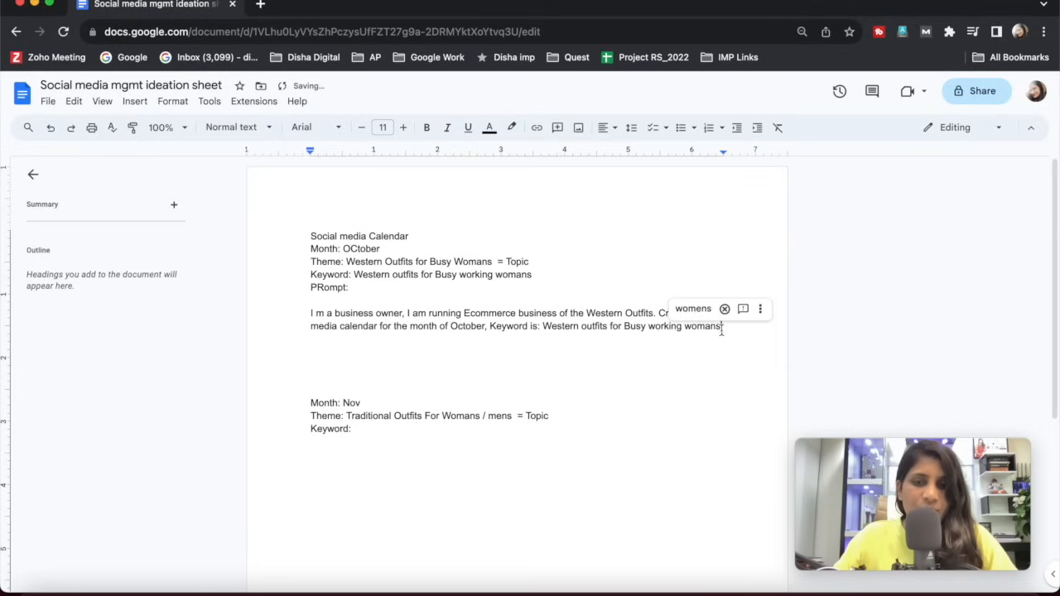
pyautogui.write('.')
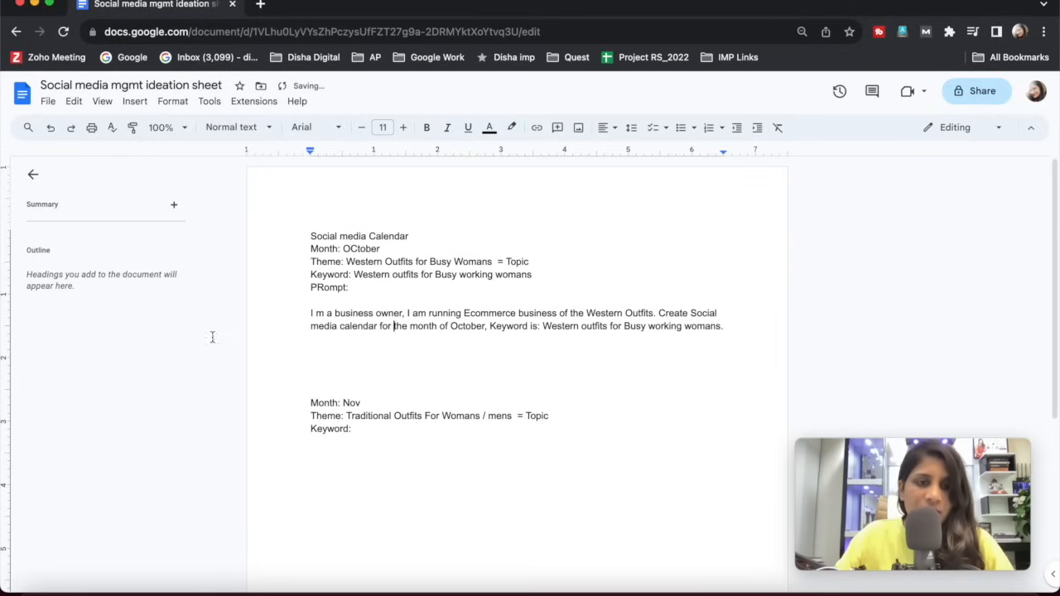
# Make October's whole prompt paragraph bold and underlined.
pyautogui.moveTo(312, 315); pyautogui.dragTo(734, 329)
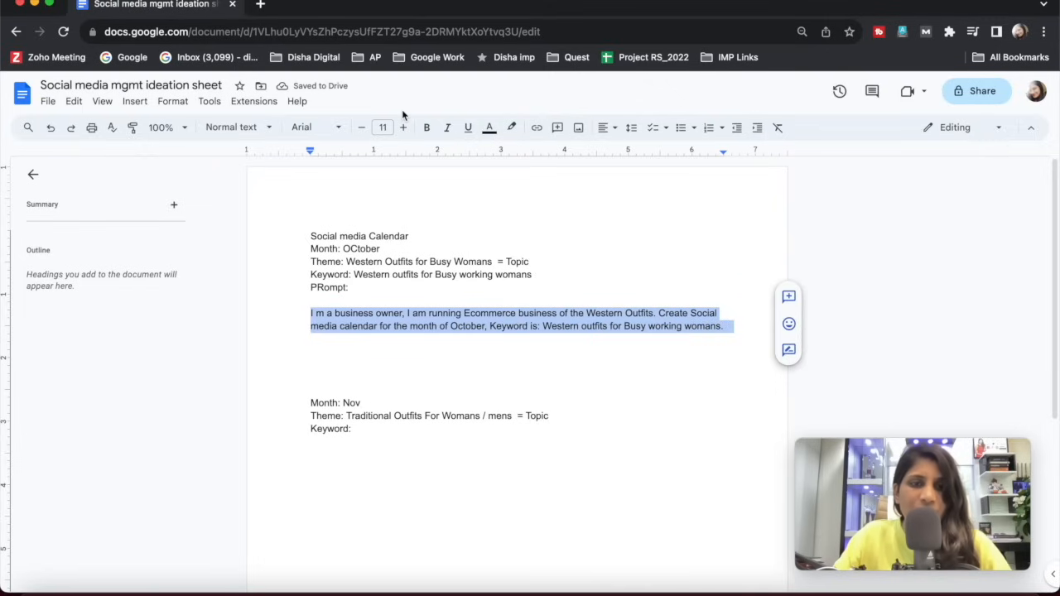
pyautogui.click(424, 127)
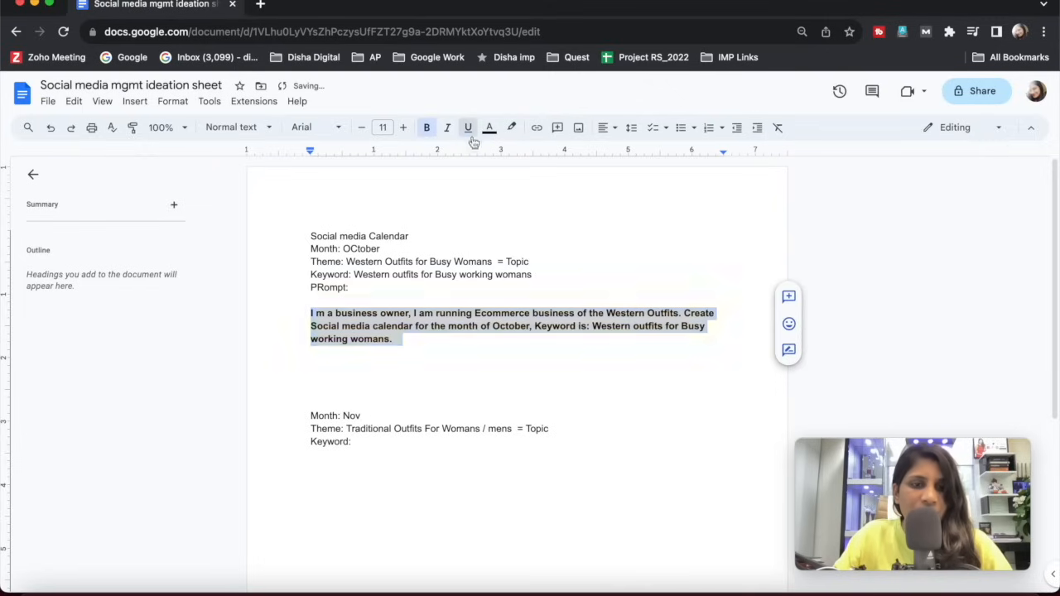
pyautogui.click(468, 127)
pyautogui.click(382, 378)
pyautogui.click(332, 325)
pyautogui.moveTo(318, 314); pyautogui.dragTo(335, 317)
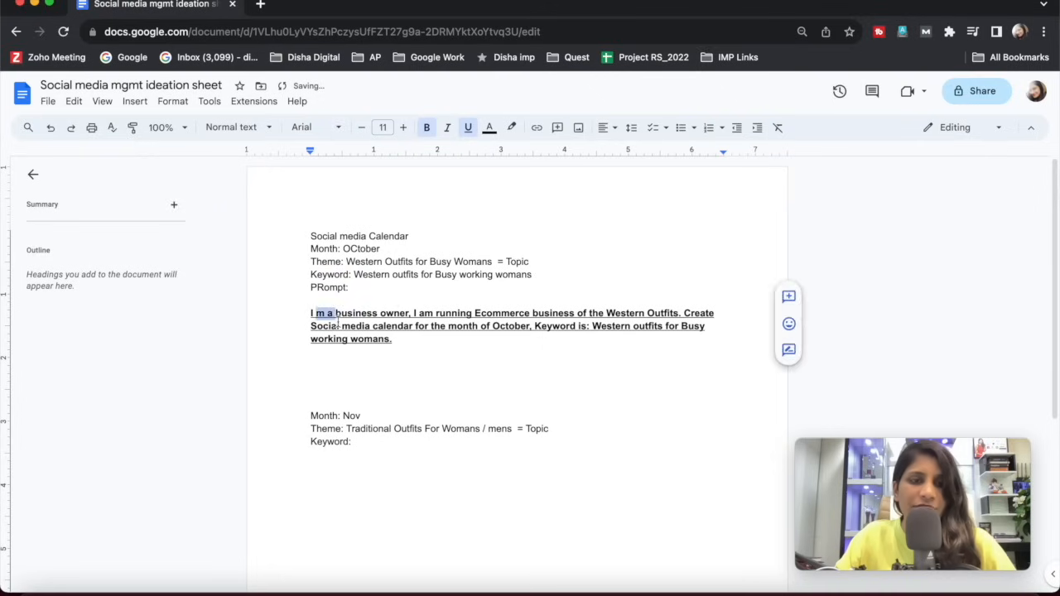
pyautogui.click(338, 363)
pyautogui.moveTo(311, 249); pyautogui.dragTo(377, 302)
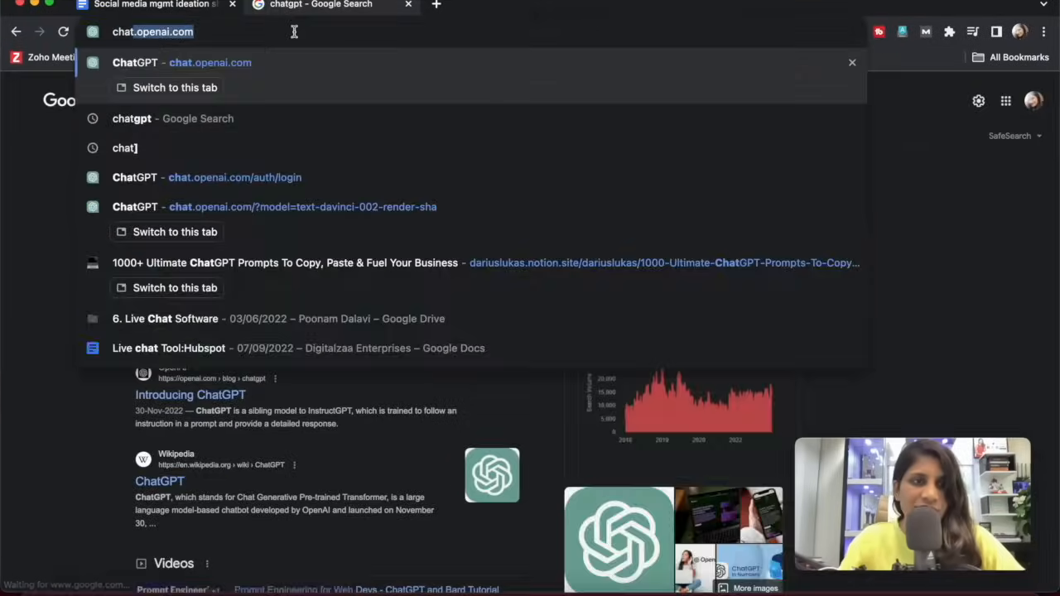
# Open ChatGPT at chat.openai.com, then search Google for "aiprm google chrome extension" in a new browser tab.
pyautogui.press('Return')
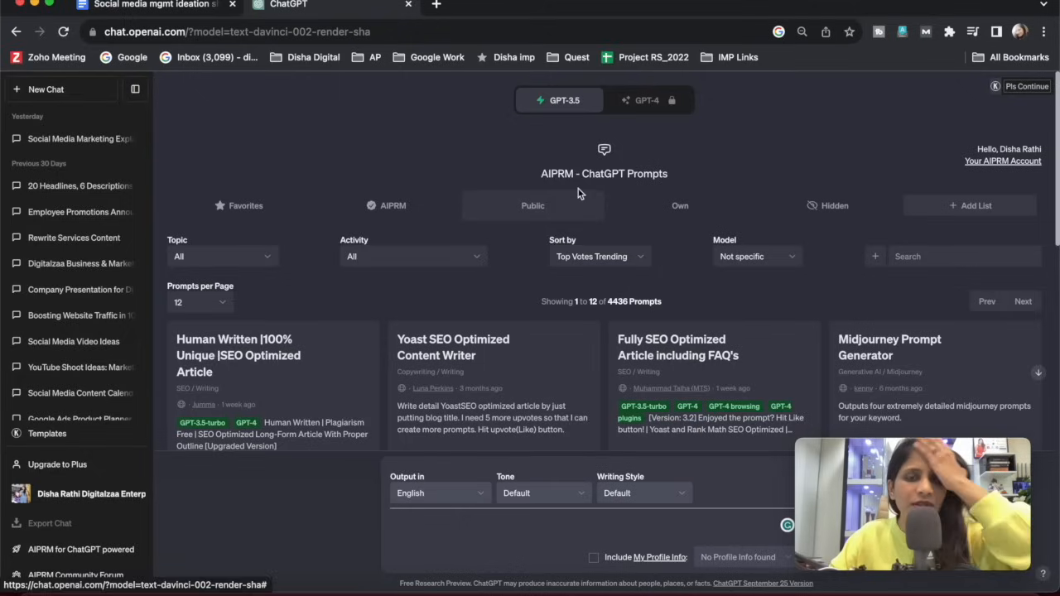
pyautogui.moveTo(542, 174); pyautogui.dragTo(577, 173)
pyautogui.press('super+c')
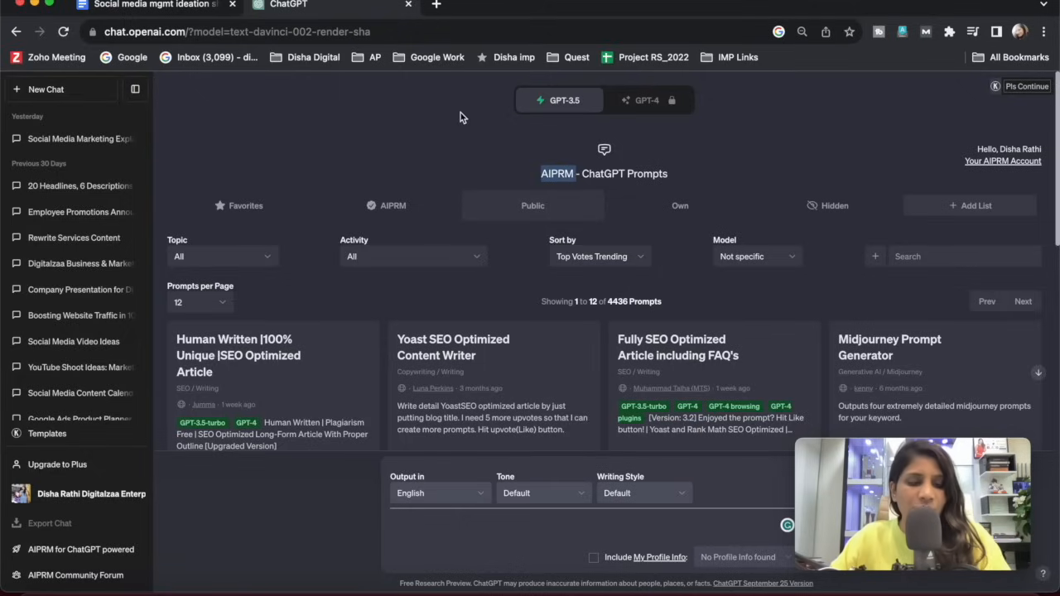
pyautogui.click(436, 5)
pyautogui.press('super+v')
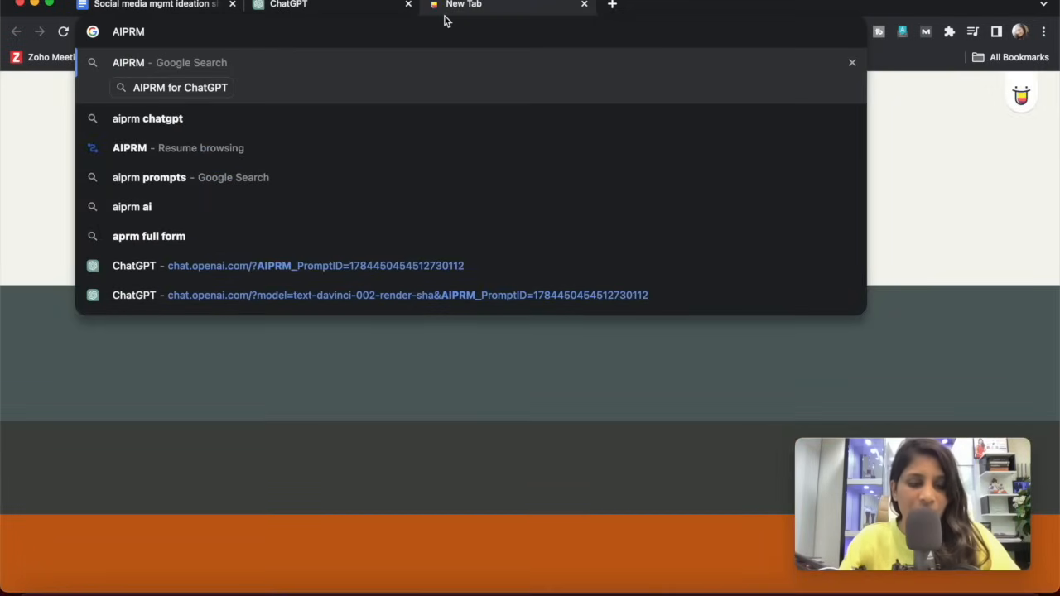
pyautogui.write('google chrome')
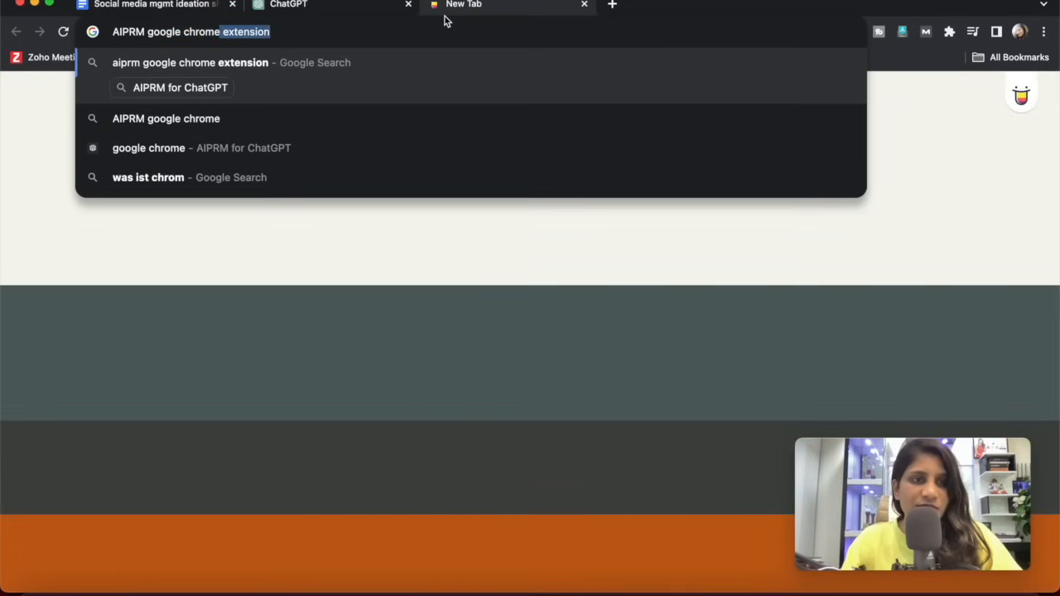
pyautogui.press('Return')
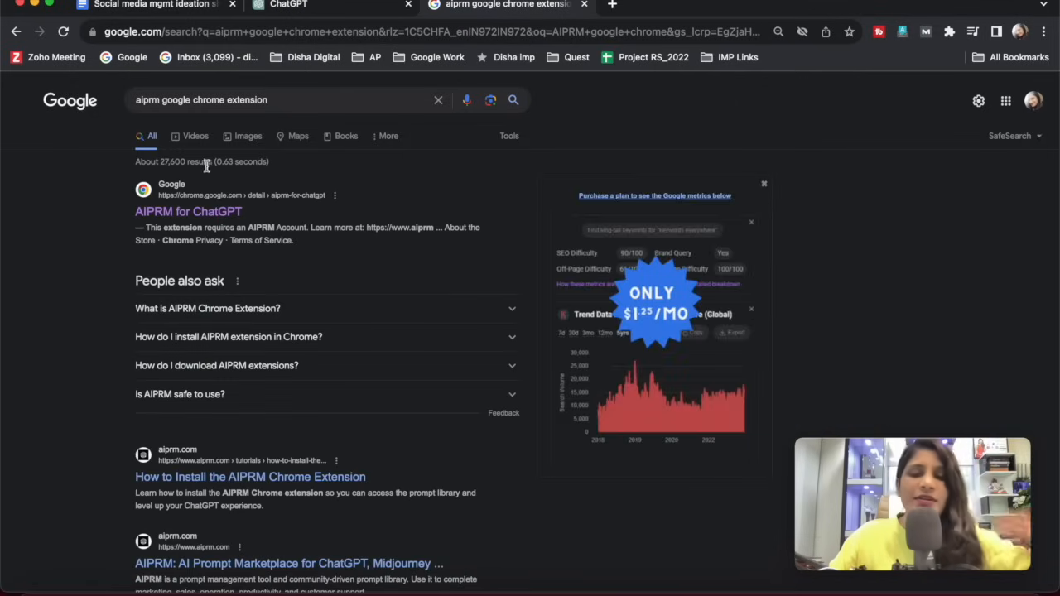
# Open the AIPRM for ChatGPT listing in the Chrome Web Store and examine its page and install option.
pyautogui.click(169, 217)
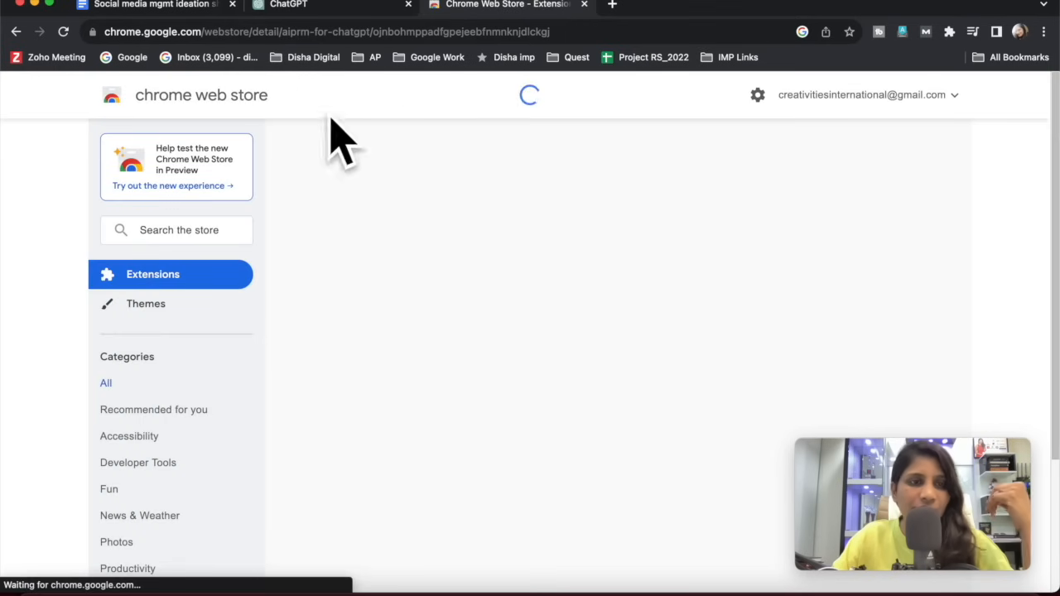
pyautogui.click(301, 30)
pyautogui.click(301, 31)
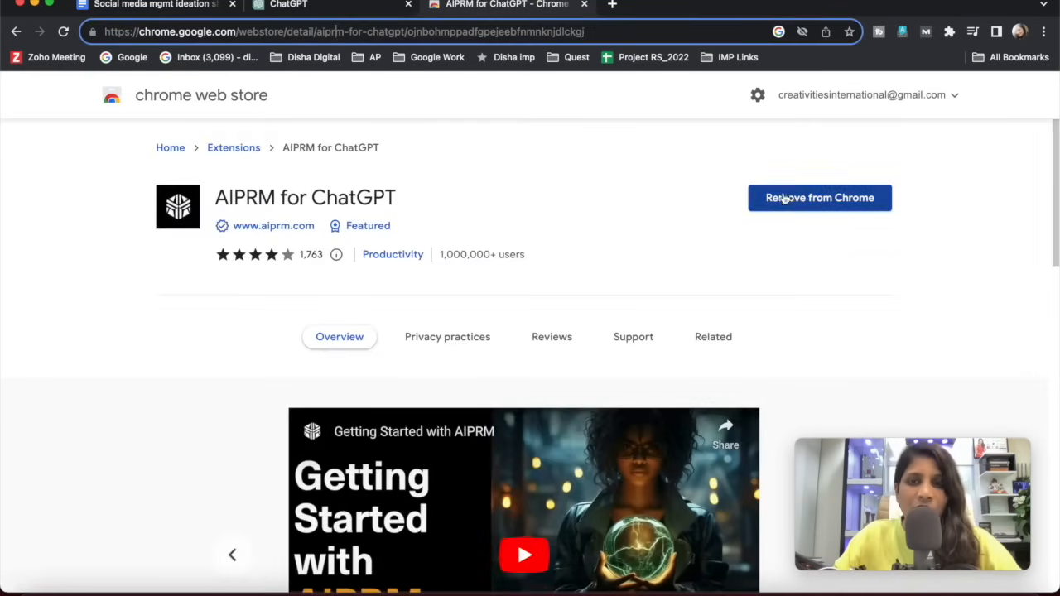
pyautogui.scroll(-5, 424, 341)
pyautogui.scroll(5, 433, 338)
pyautogui.hscroll(-1, 434, 338)
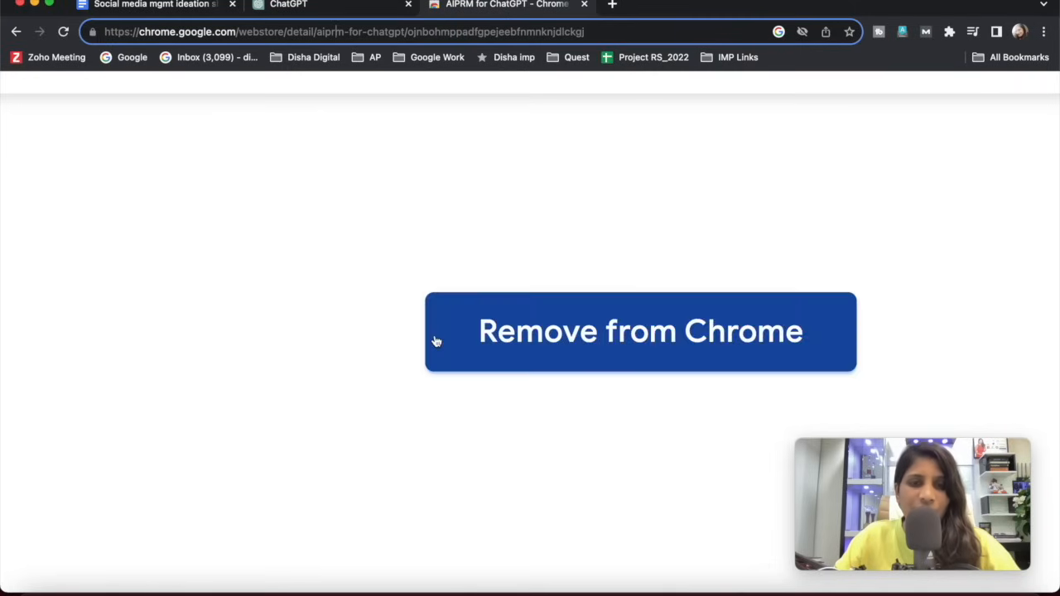
pyautogui.scroll(-5, 437, 341)
pyautogui.scroll(-1, 729, 220)
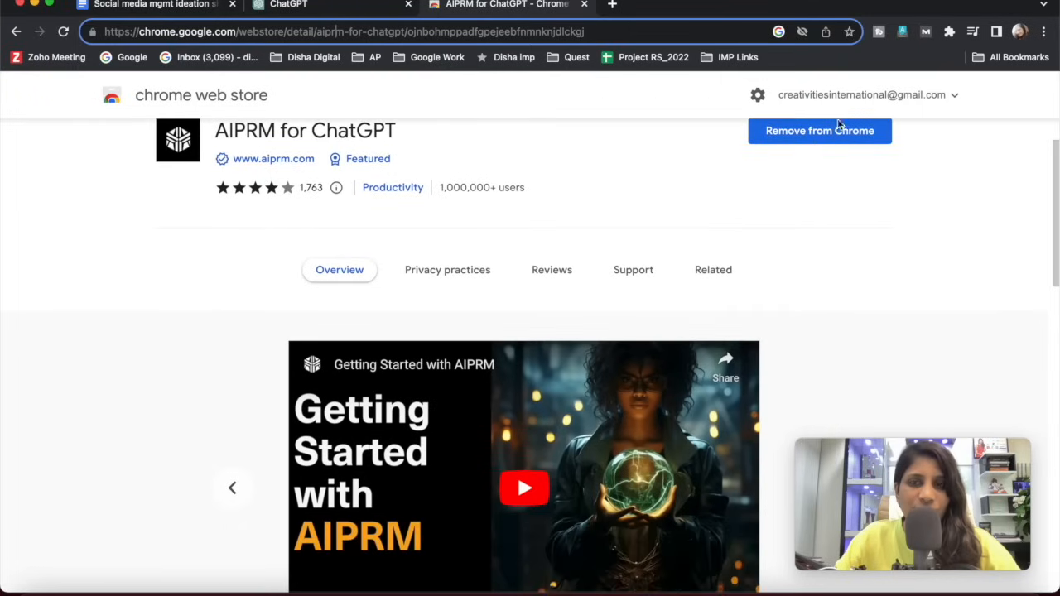
pyautogui.scroll(1, 797, 174)
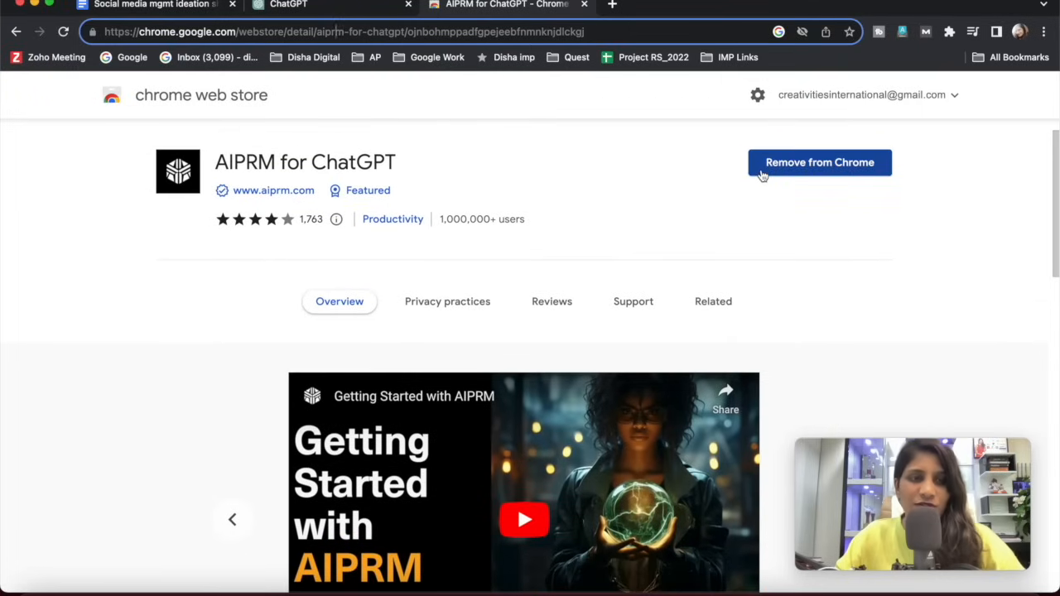
# Switch back to ChatGPT and choose the public AIPRM prompt "Get Monthly Content Calendar In 1 Click", ready for keyword entry.
pyautogui.click(346, 7)
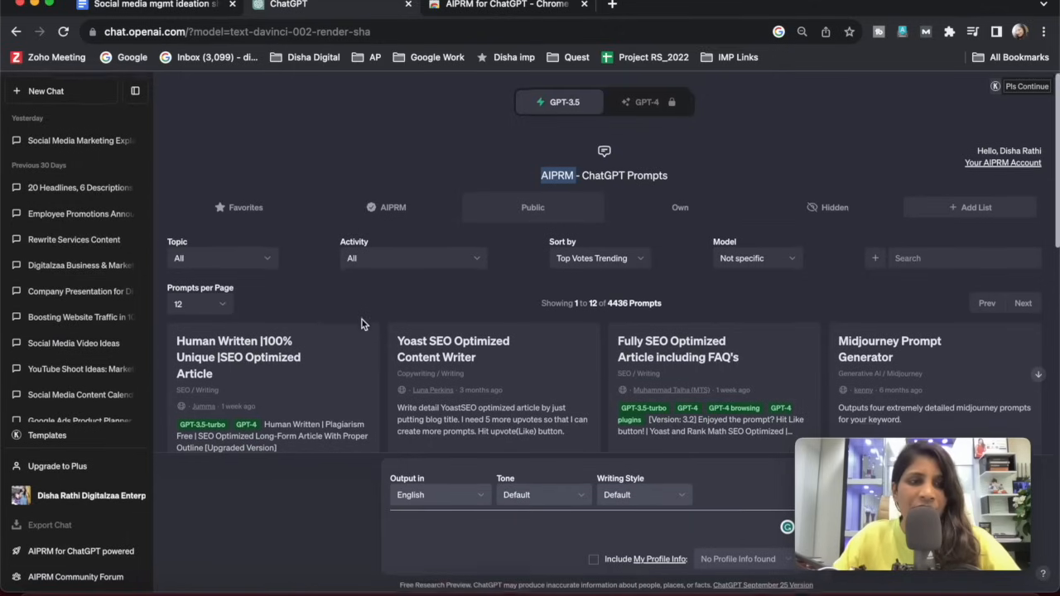
pyautogui.scroll(-5, 361, 324)
pyautogui.scroll(5, 359, 336)
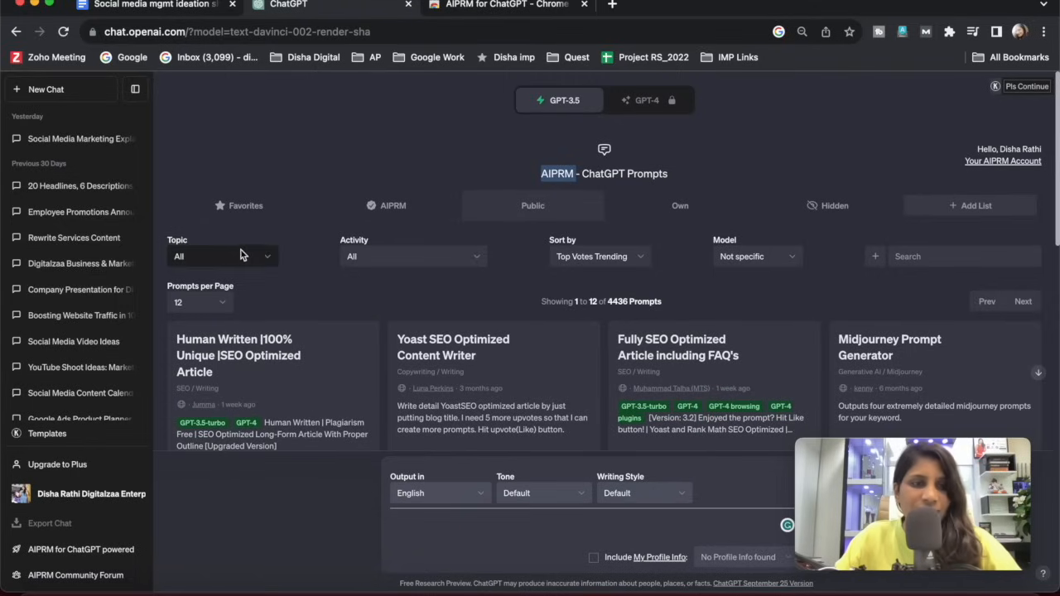
pyautogui.click(345, 133)
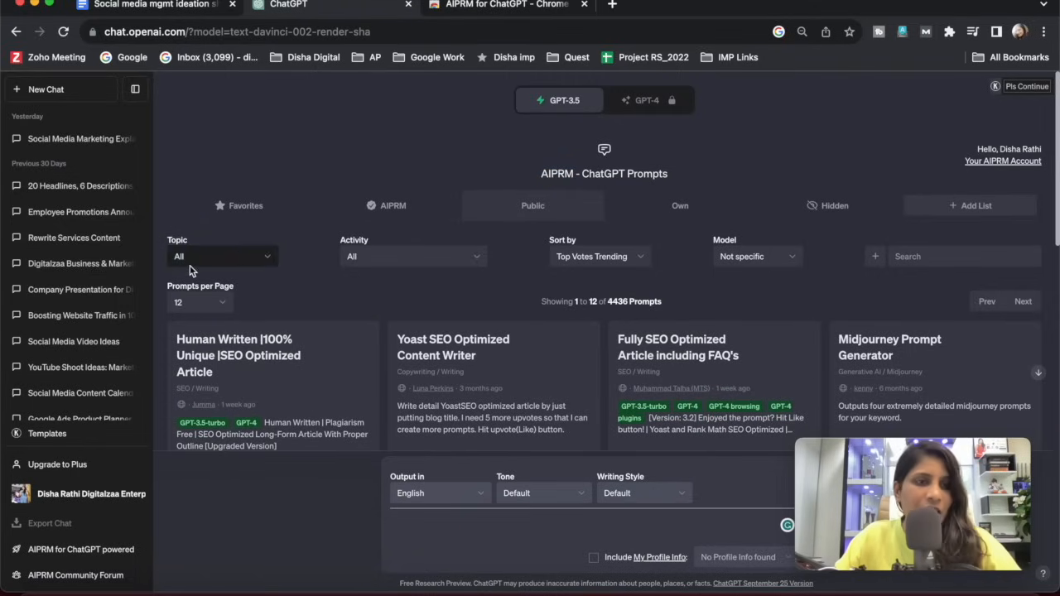
pyautogui.scroll(-5, 248, 249)
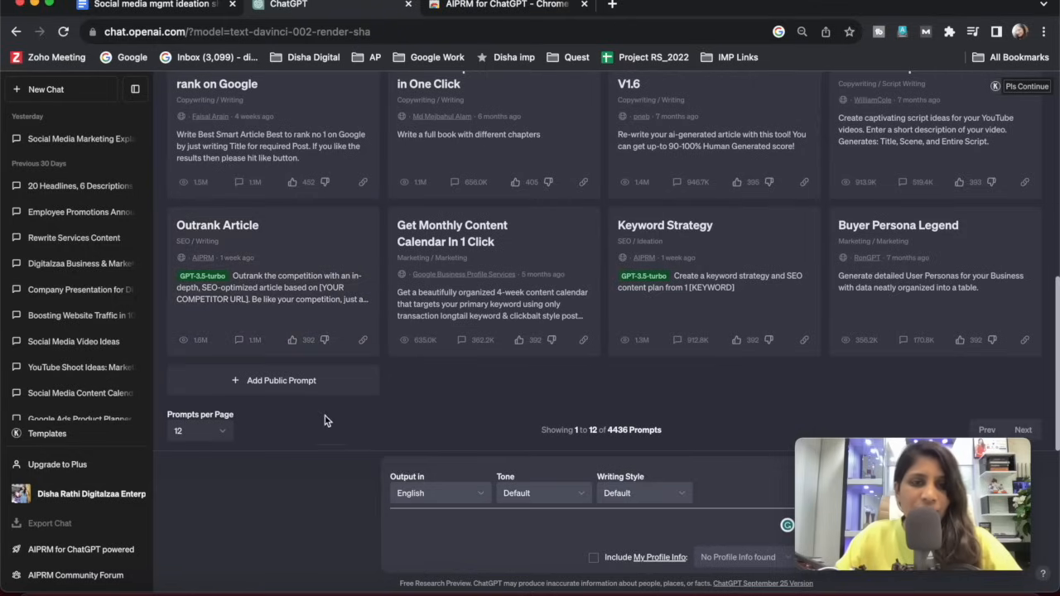
pyautogui.scroll(5, 434, 258)
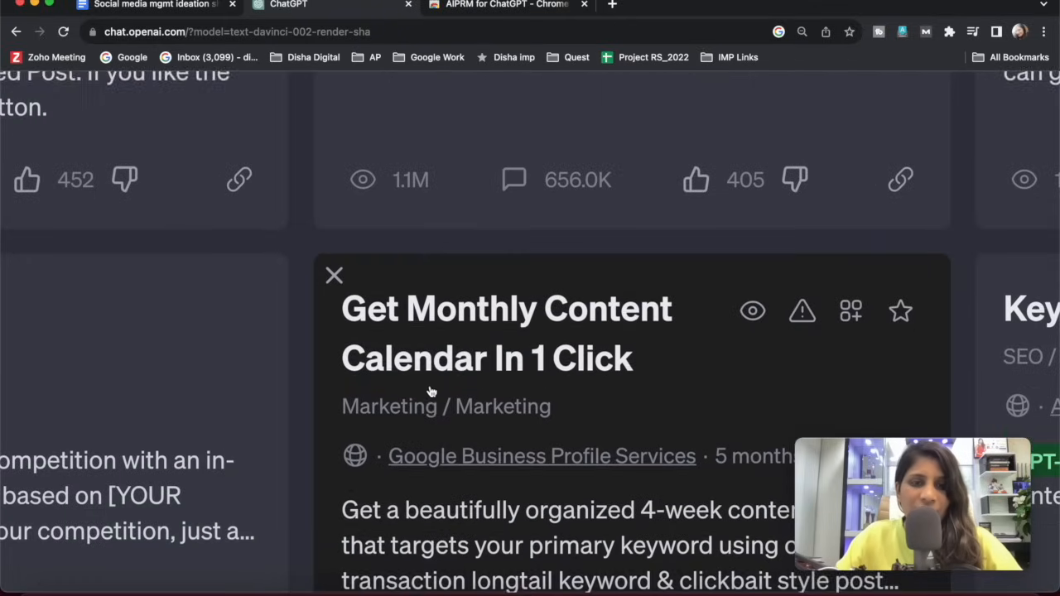
pyautogui.scroll(-3, 431, 391)
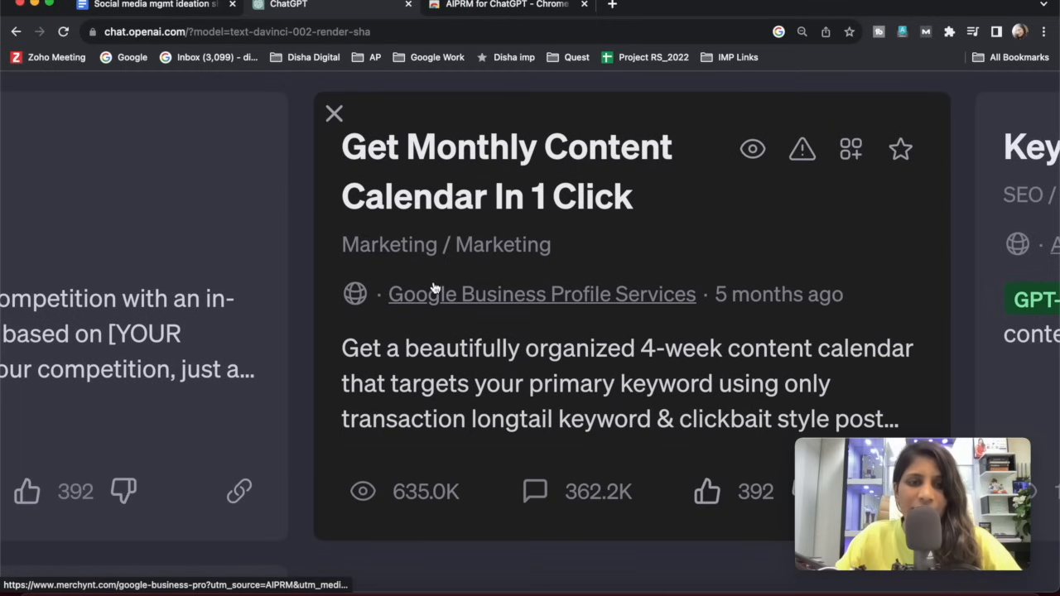
pyautogui.scroll(-5, 435, 287)
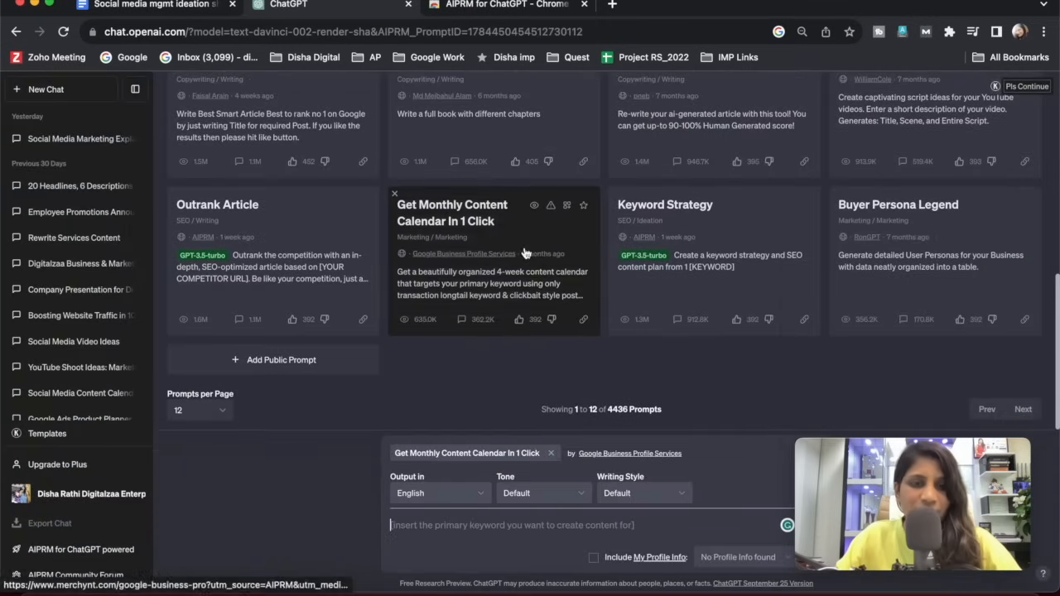
pyautogui.moveTo(889, 453); pyautogui.dragTo(918, 5)
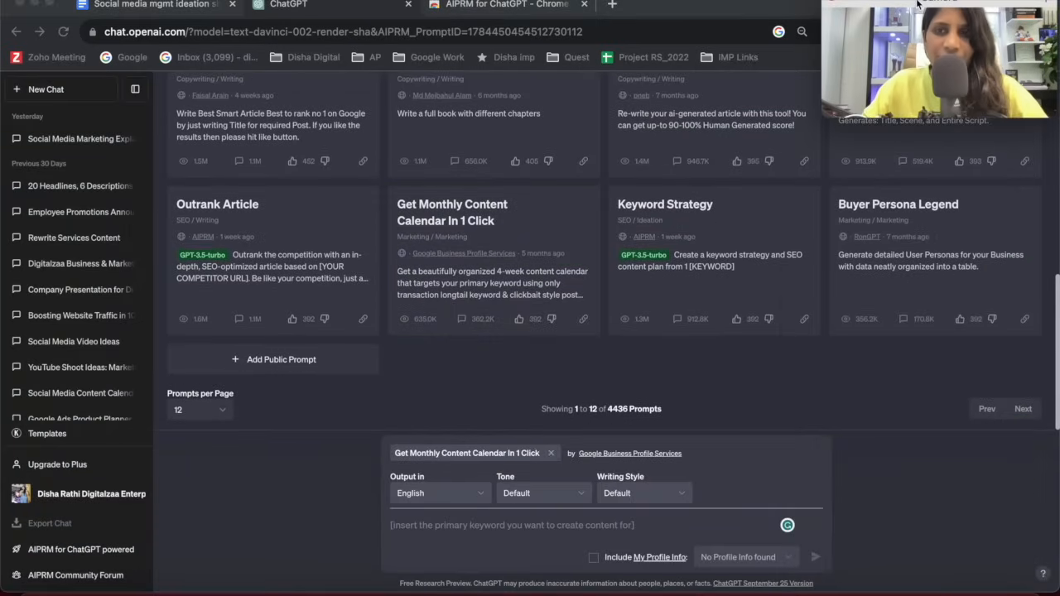
pyautogui.click(401, 533)
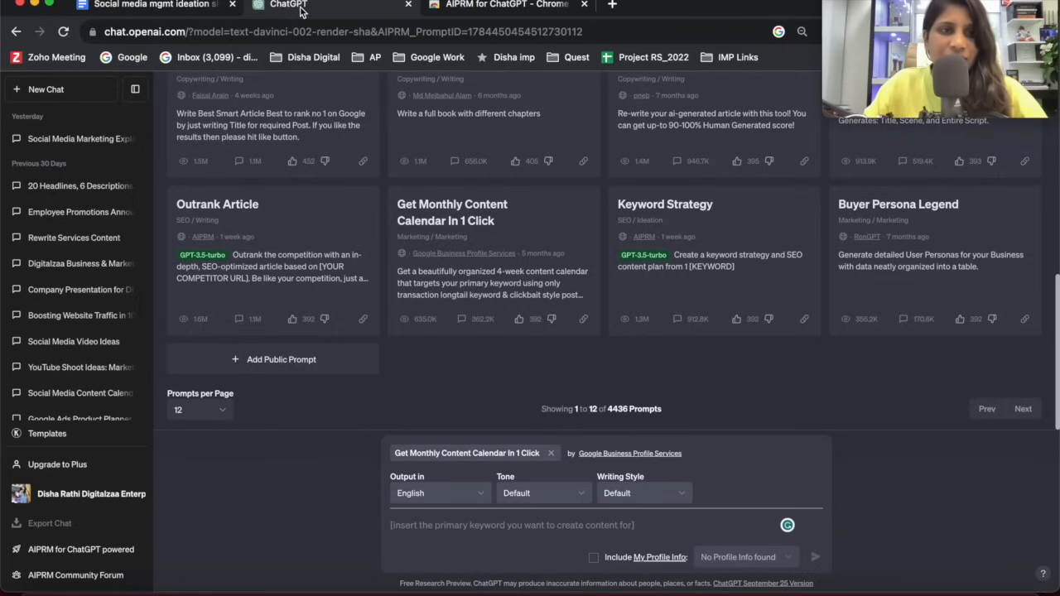
# Copy October's bold prompt paragraph from the Google Docs ideation sheet and submit it to ChatGPT's "Get Monthly Content Calendar In 1 Click" prompt.
pyautogui.click(135, 8)
pyautogui.moveTo(314, 312); pyautogui.dragTo(428, 348)
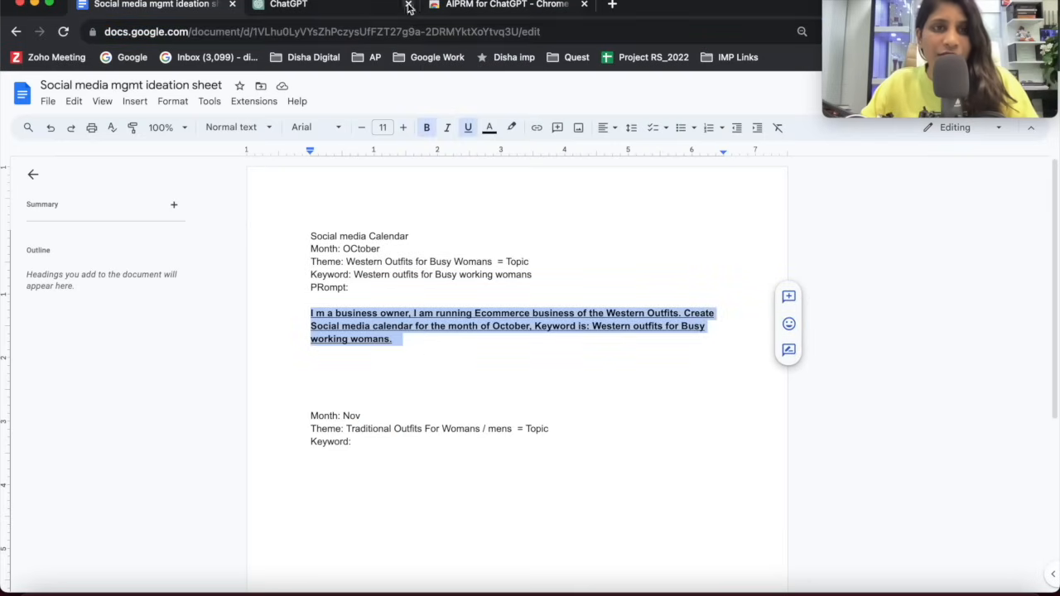
pyautogui.click(374, 10)
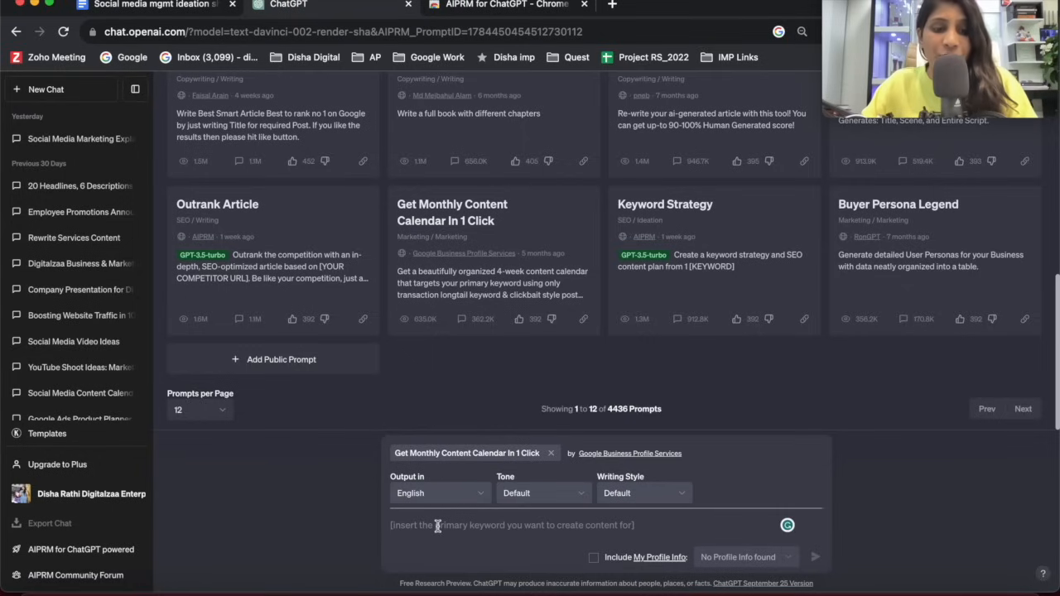
pyautogui.write("I'm a business owner, I am running Ecommerce business of the Western Outfits. Create Social media calendar for the month of October, Keyword is: Western outfits for Busy working womans.")
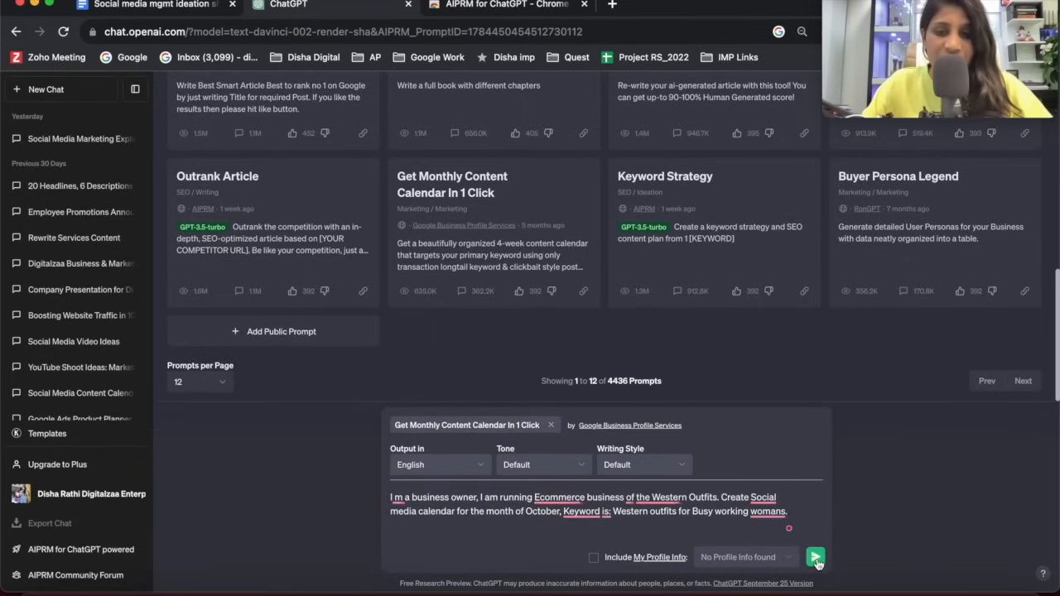
pyautogui.click(816, 558)
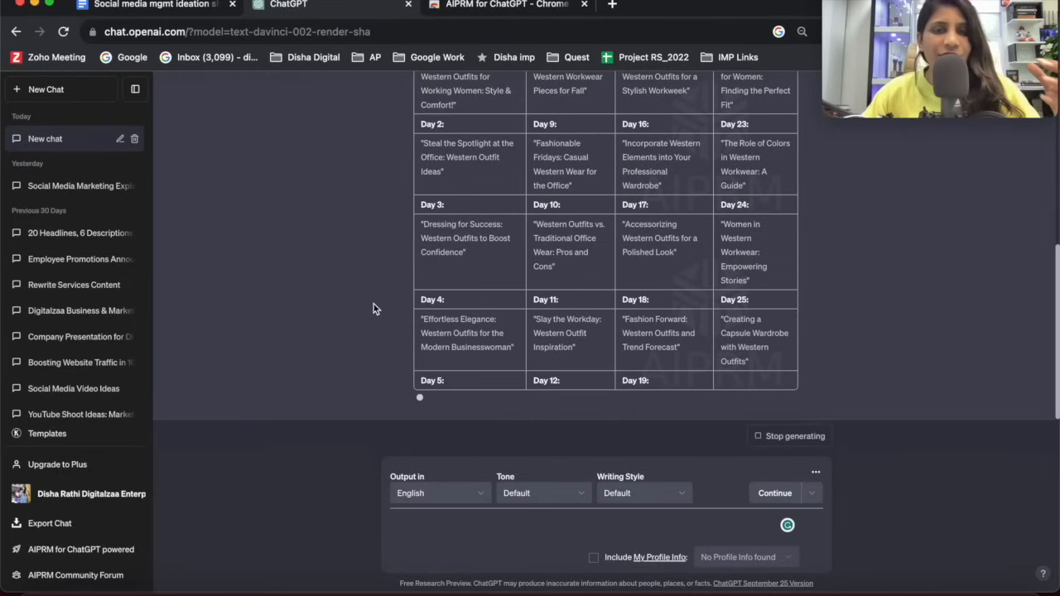
# Review the opening of the generated October content calendar and compare it with the submitted prompt.
pyautogui.scroll(3, 375, 305)
pyautogui.scroll(4, 387, 307)
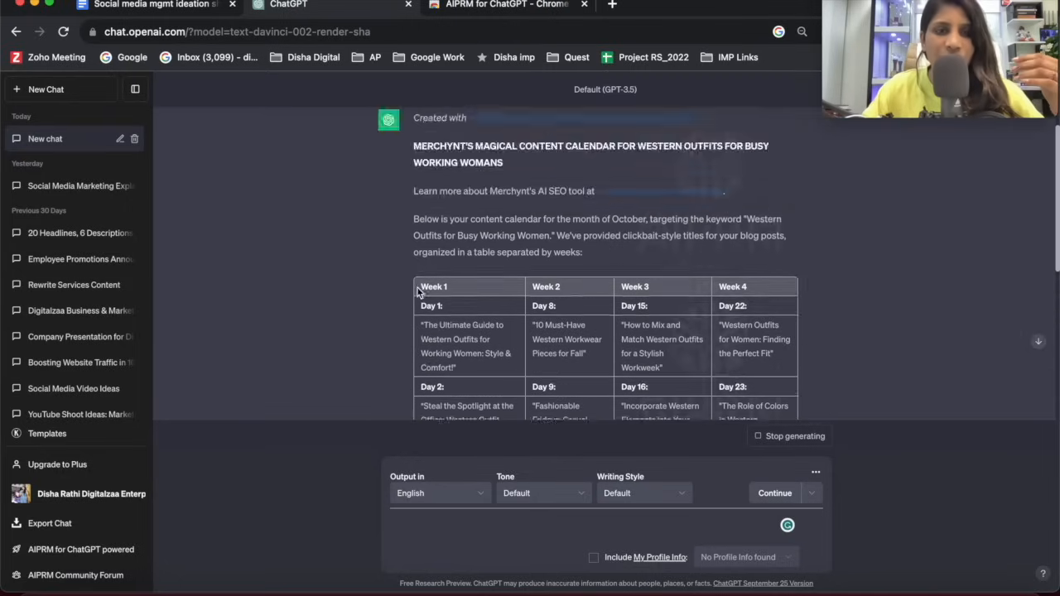
pyautogui.scroll(-2, 444, 284)
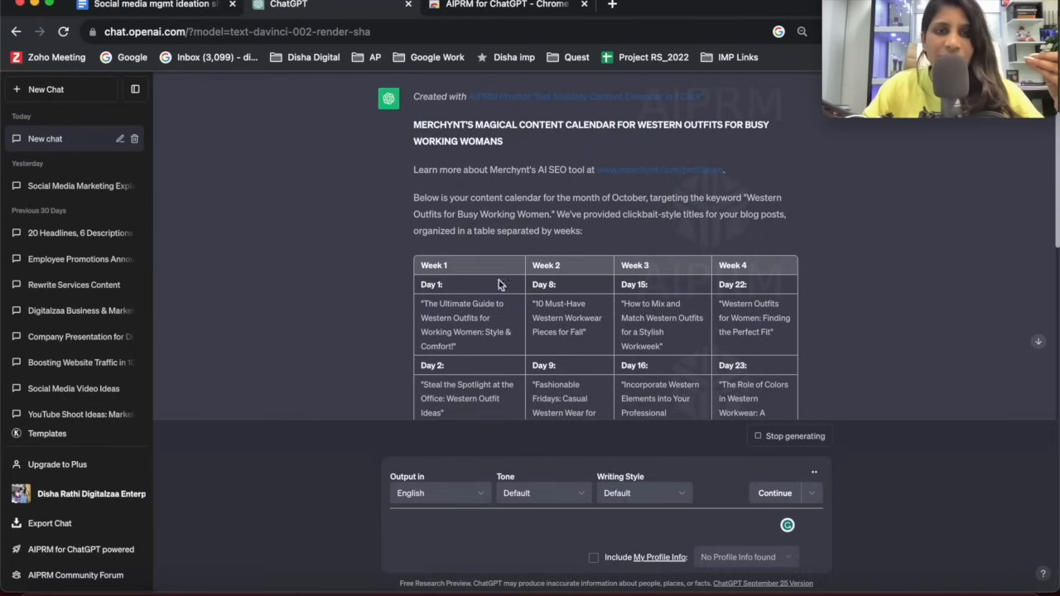
pyautogui.scroll(-2, 472, 296)
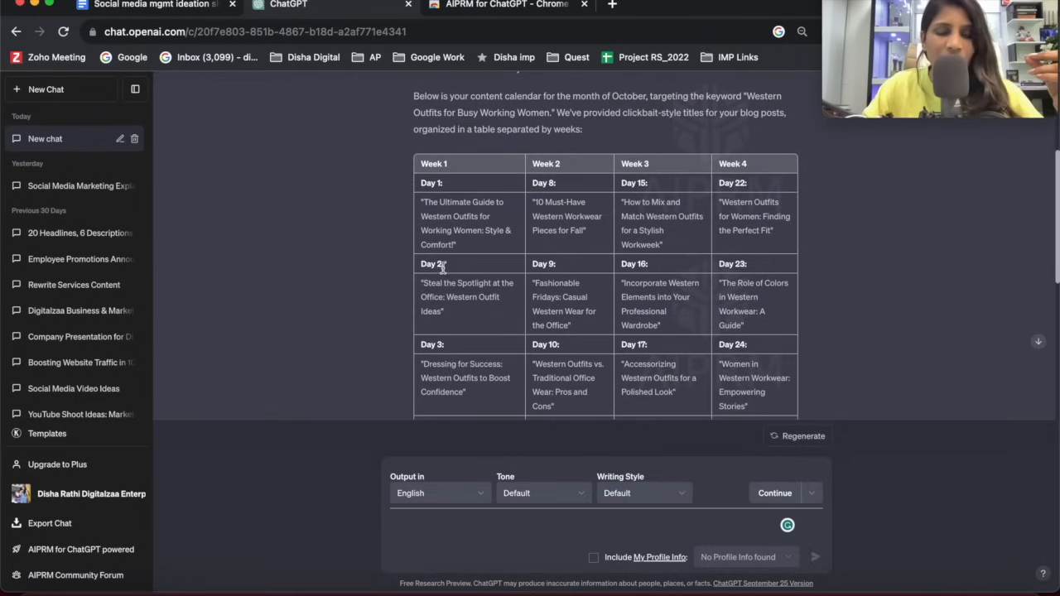
pyautogui.scroll(3, 443, 267)
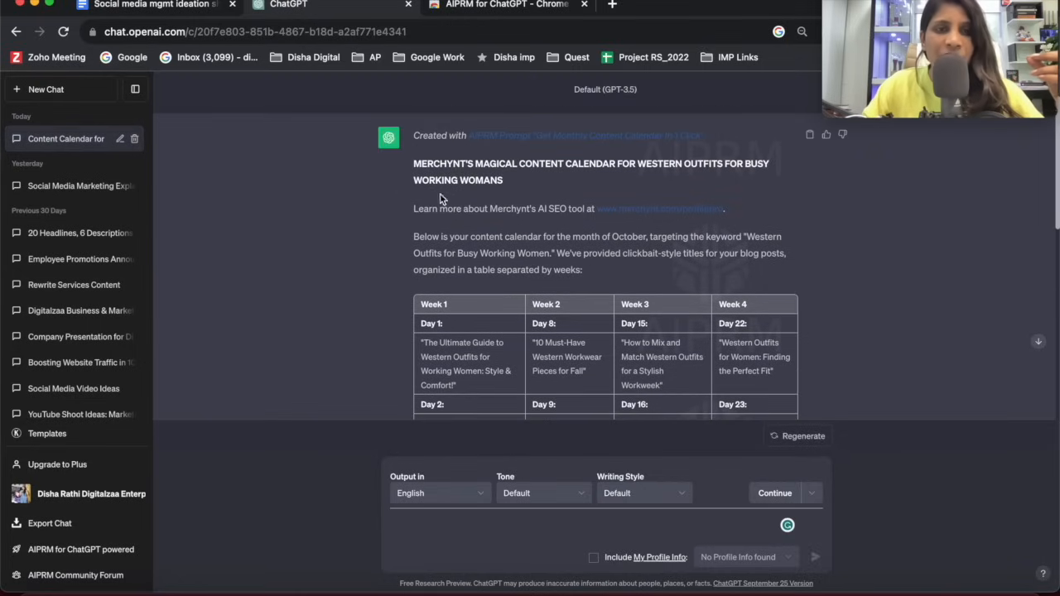
pyautogui.scroll(1, 439, 198)
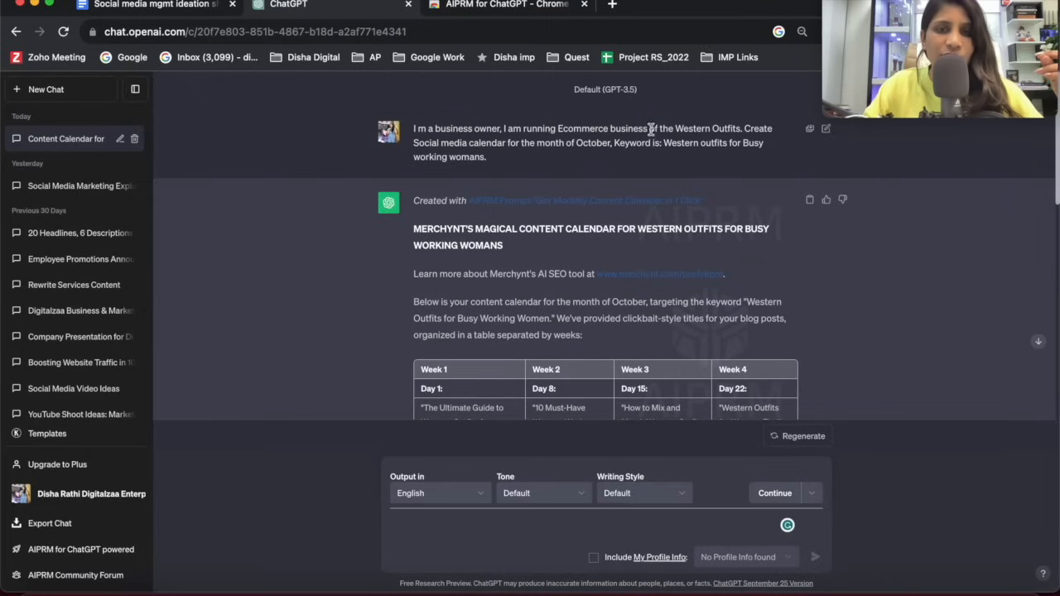
pyautogui.moveTo(651, 129); pyautogui.dragTo(571, 151)
pyautogui.click(466, 146)
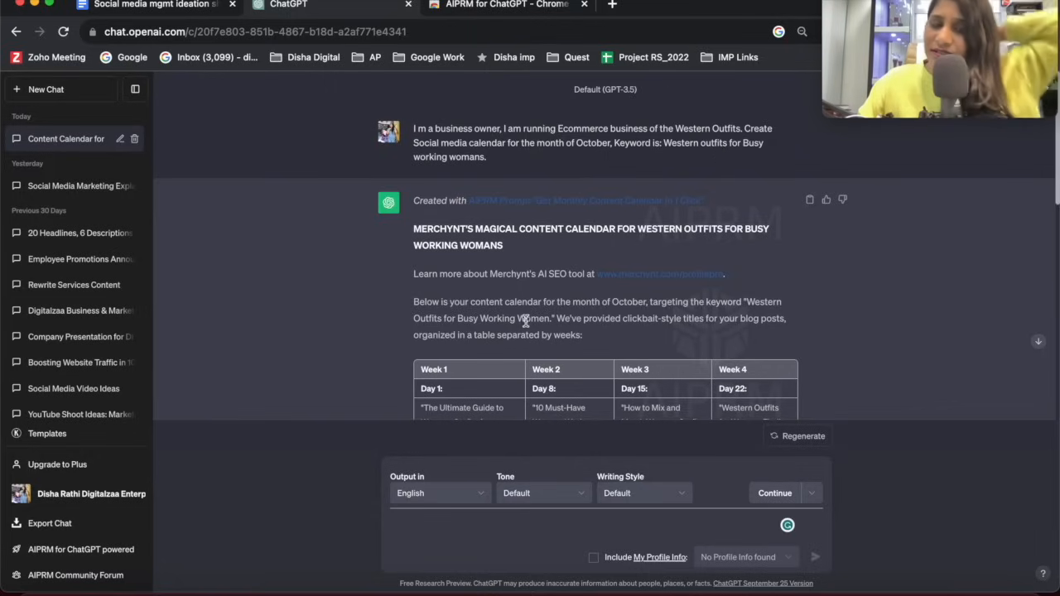
# Read the daily post titles across the four weeks of the October calendar and recheck the prompt above them.
pyautogui.scroll(-3, 547, 331)
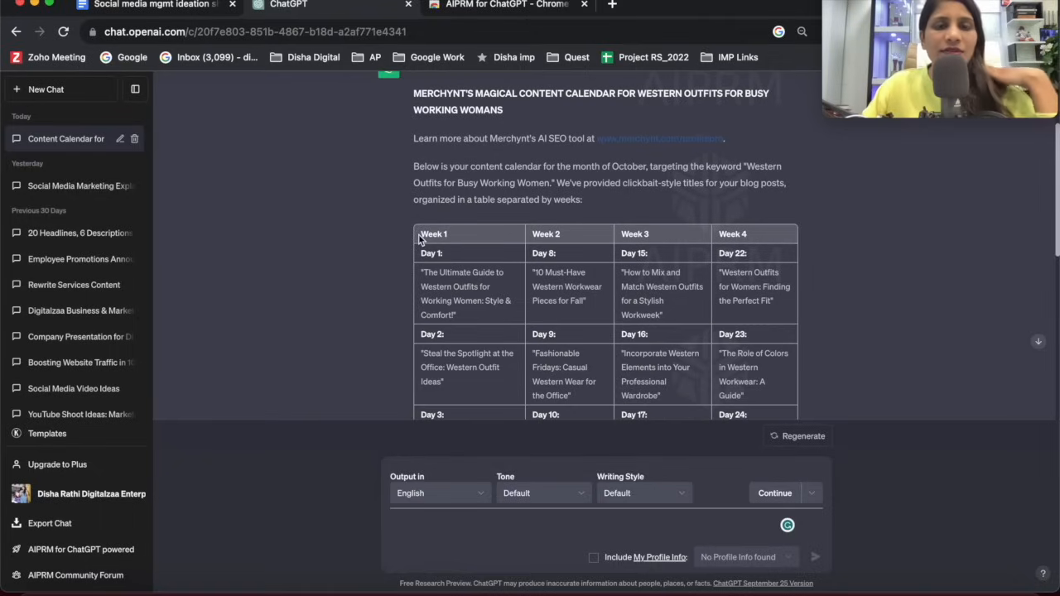
pyautogui.scroll(-1, 439, 276)
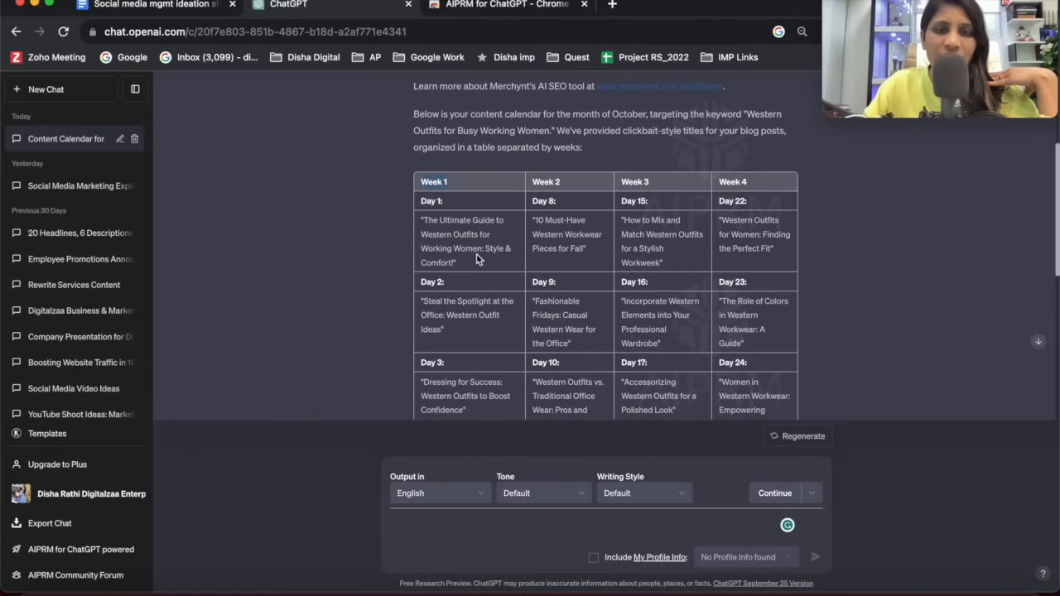
pyautogui.scroll(-1, 476, 267)
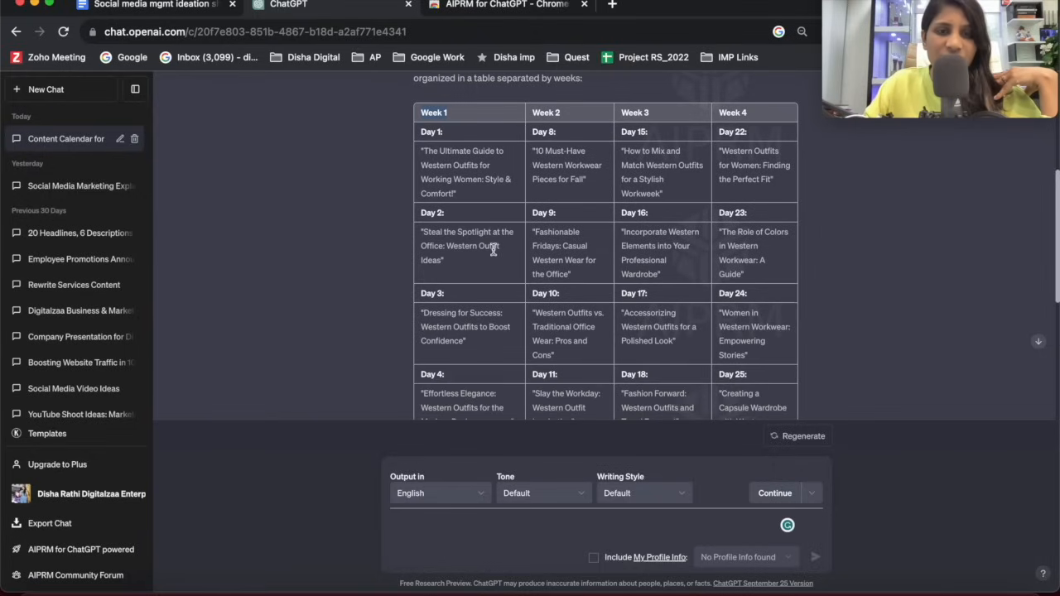
pyautogui.scroll(-3, 446, 280)
pyautogui.scroll(1, 452, 257)
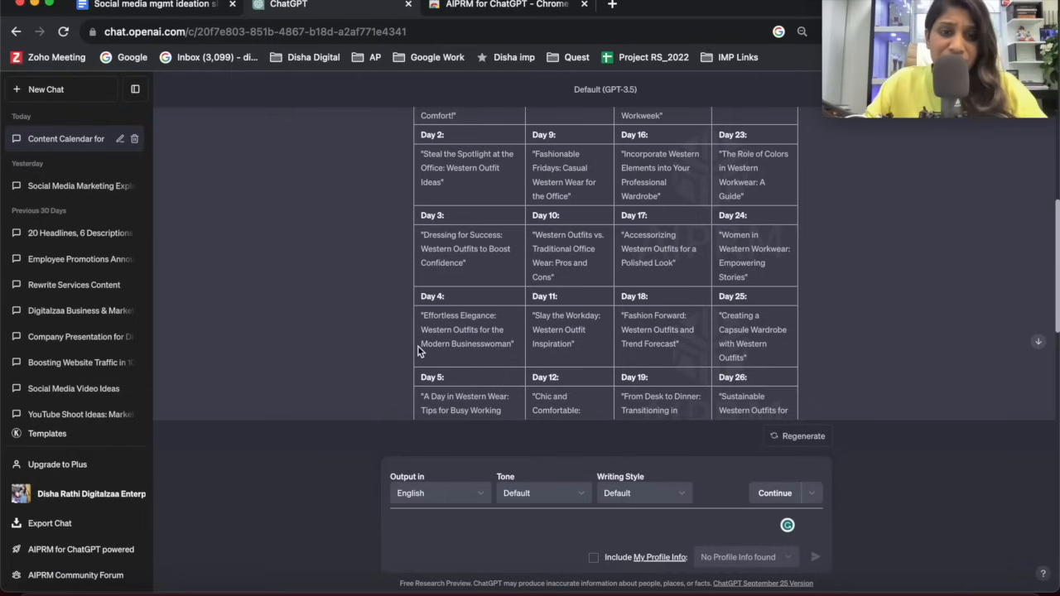
pyautogui.scroll(-2, 452, 368)
pyautogui.scroll(3, 452, 367)
pyautogui.scroll(-4, 454, 362)
pyautogui.scroll(10, 531, 342)
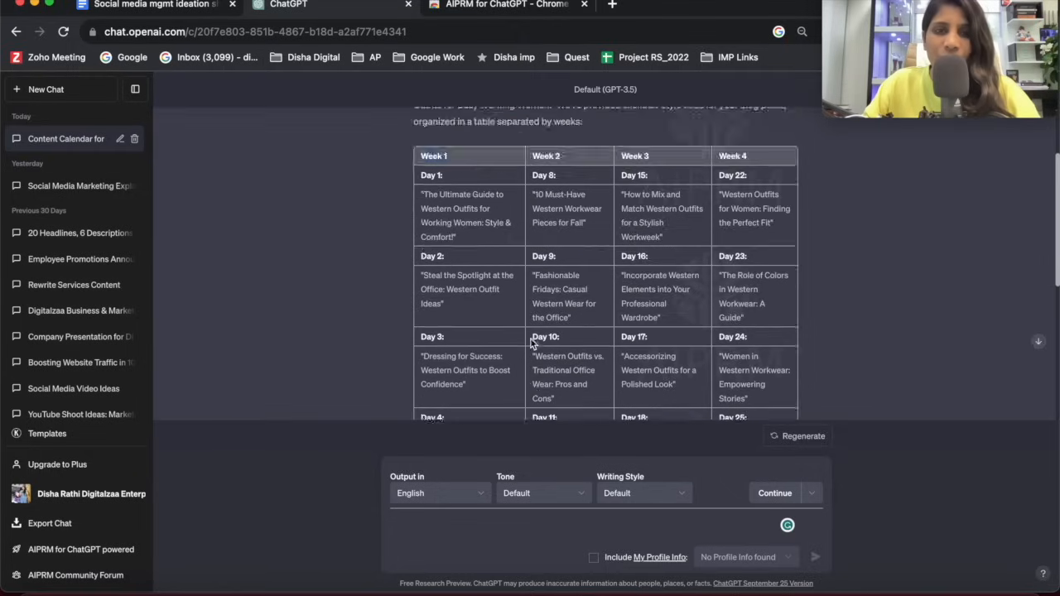
pyautogui.moveTo(417, 129); pyautogui.dragTo(580, 131)
pyautogui.click(583, 141)
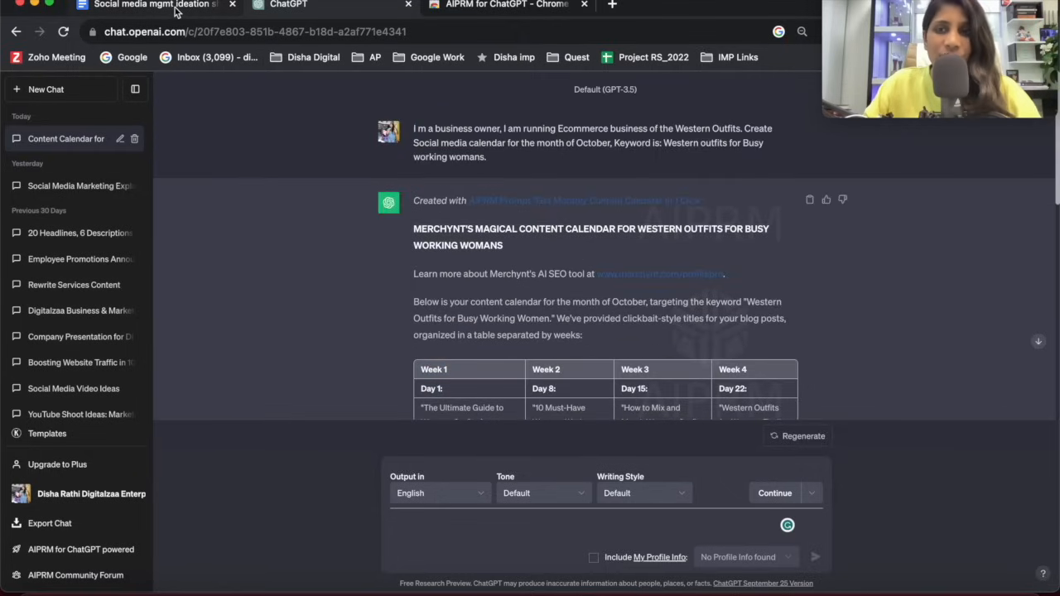
# Check the calendar down to the Day 28 entry and send "more" to ChatGPT to extend it.
pyautogui.scroll(-3, 586, 342)
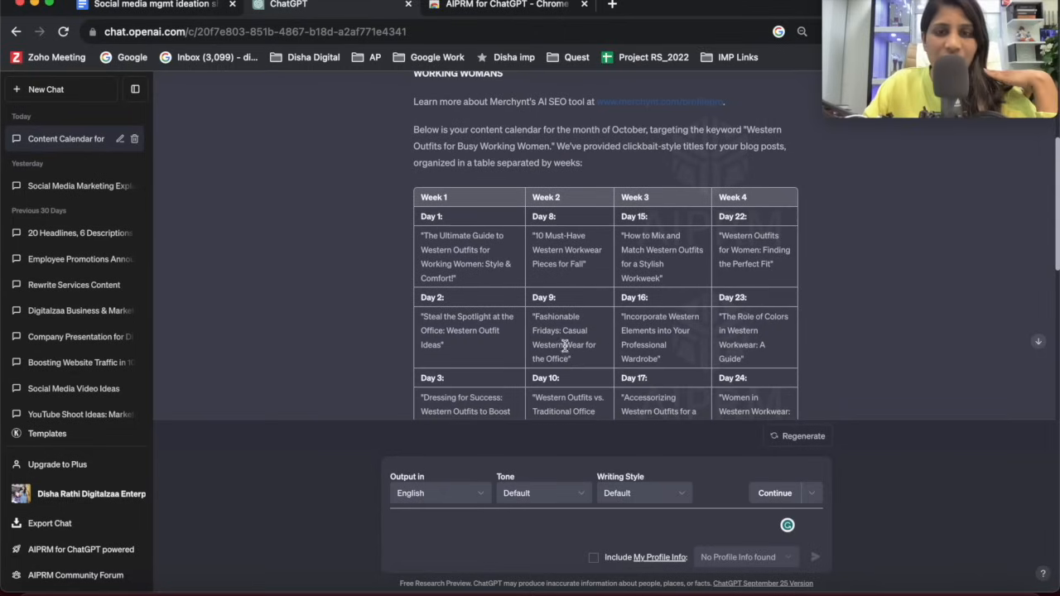
pyautogui.scroll(-3, 616, 326)
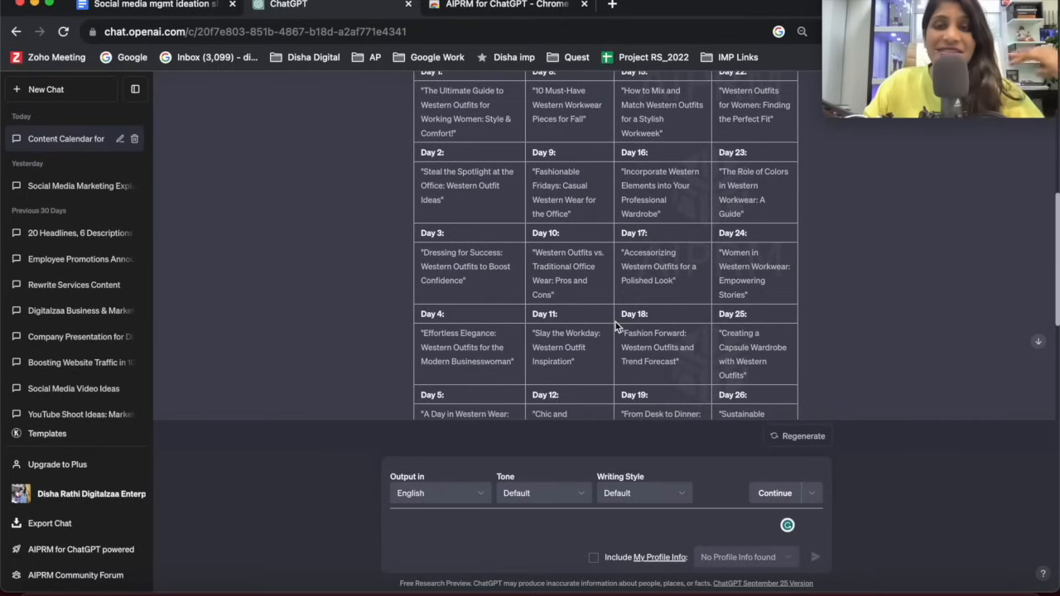
pyautogui.scroll(-5, 611, 325)
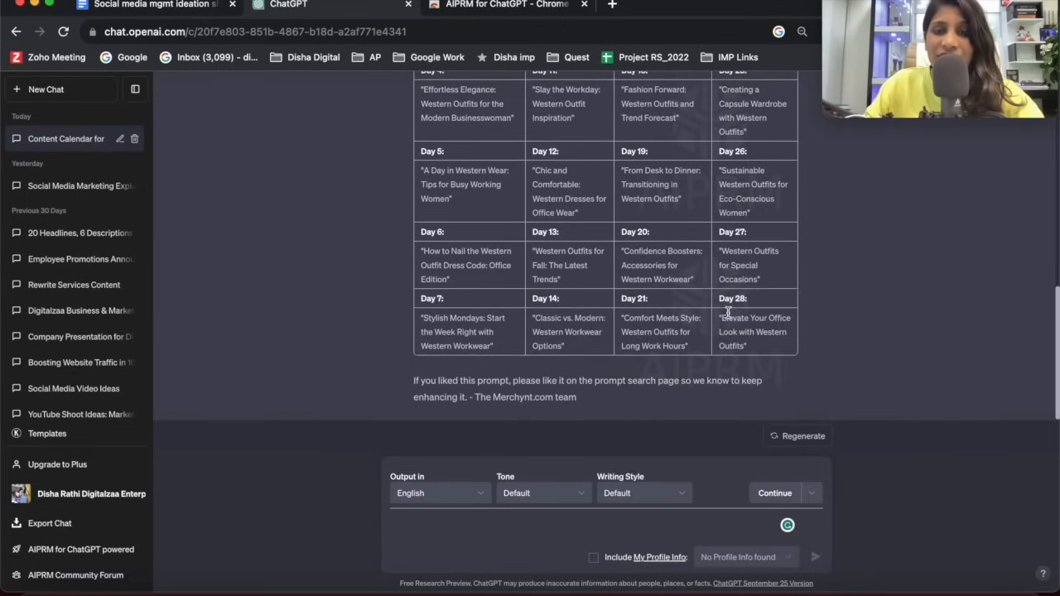
pyautogui.moveTo(719, 306); pyautogui.dragTo(771, 339)
pyautogui.click(721, 340)
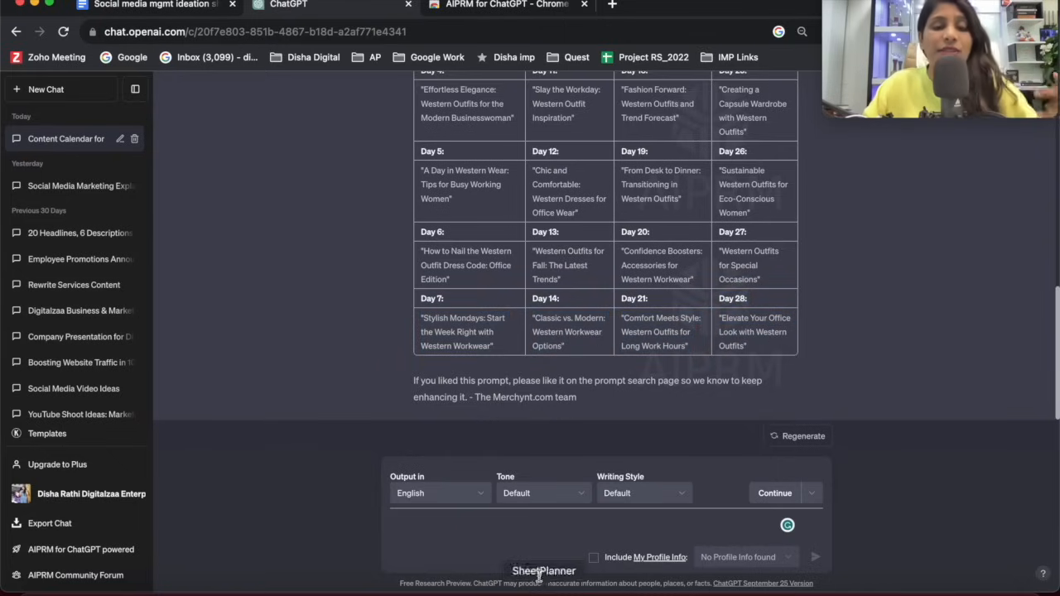
pyautogui.write('more')
pyautogui.press('Return')
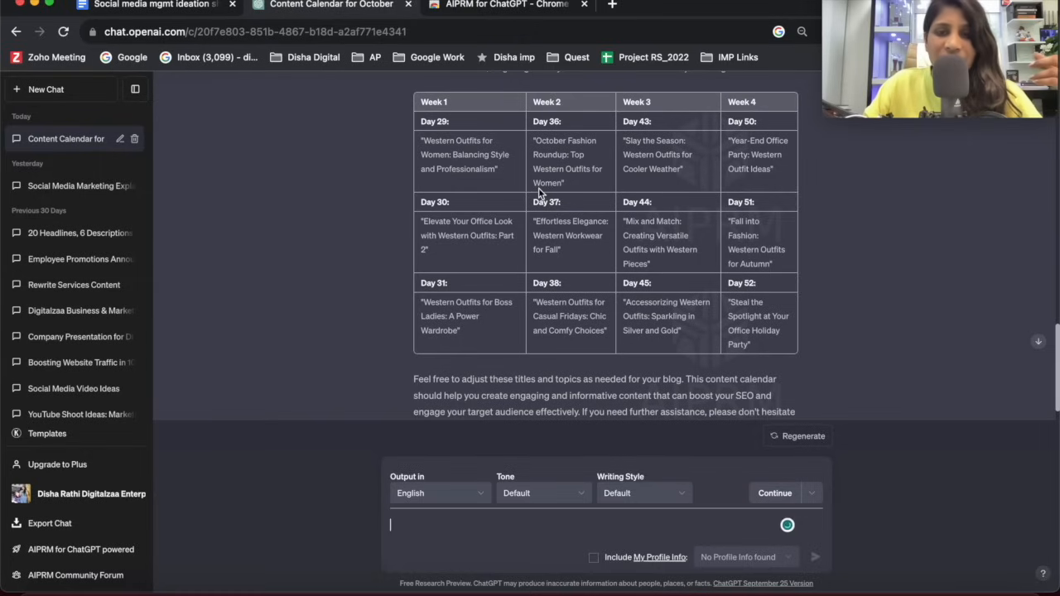
# Examine the additional calendar entries alongside the original table, including the Day 17 and Day 1 post titles.
pyautogui.scroll(10, 539, 192)
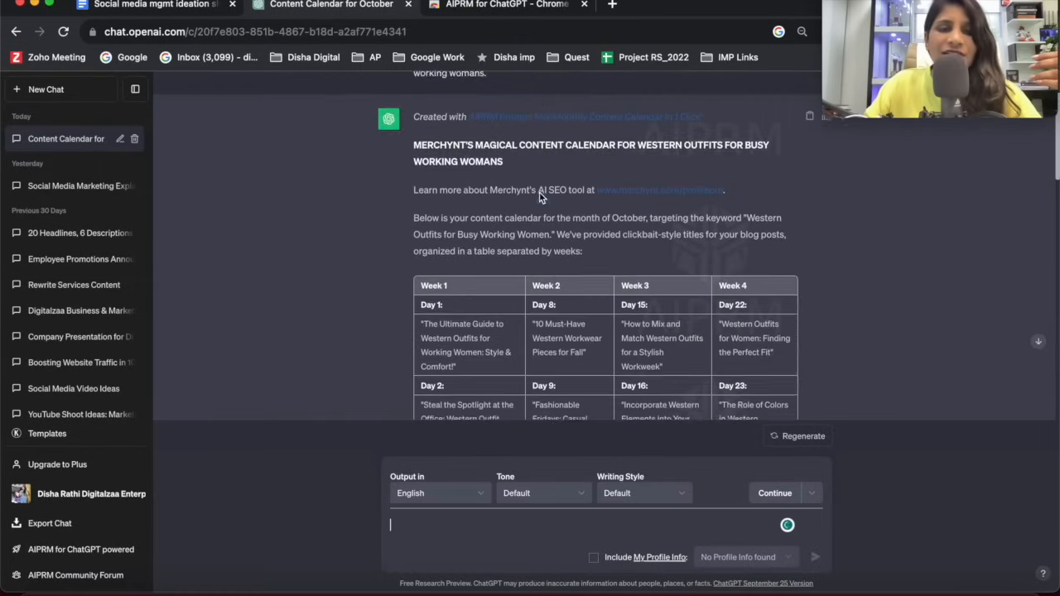
pyautogui.scroll(-5, 539, 195)
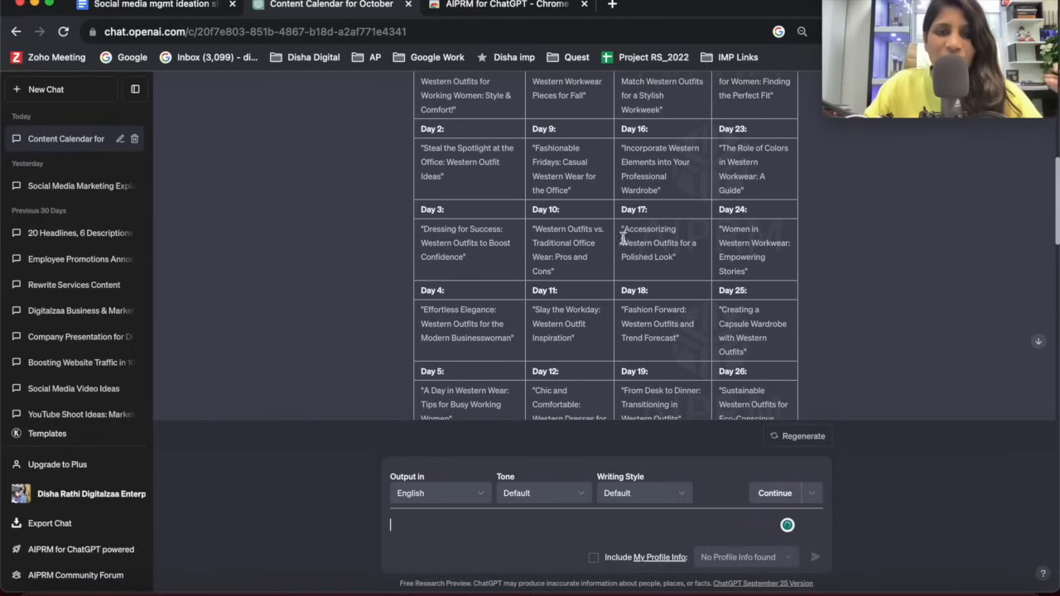
pyautogui.moveTo(623, 232); pyautogui.dragTo(699, 259)
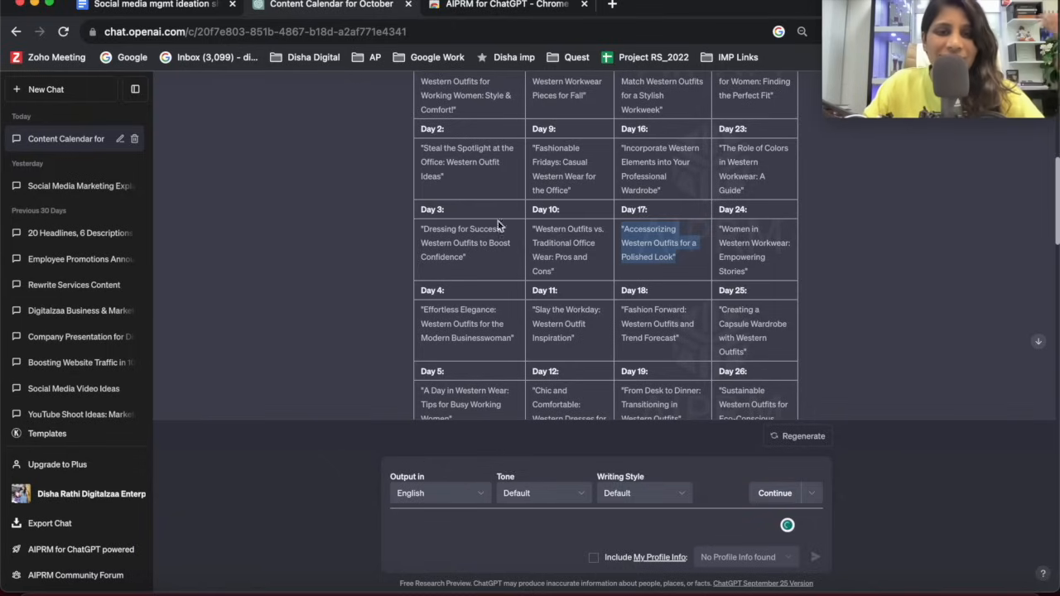
pyautogui.scroll(-15, 489, 207)
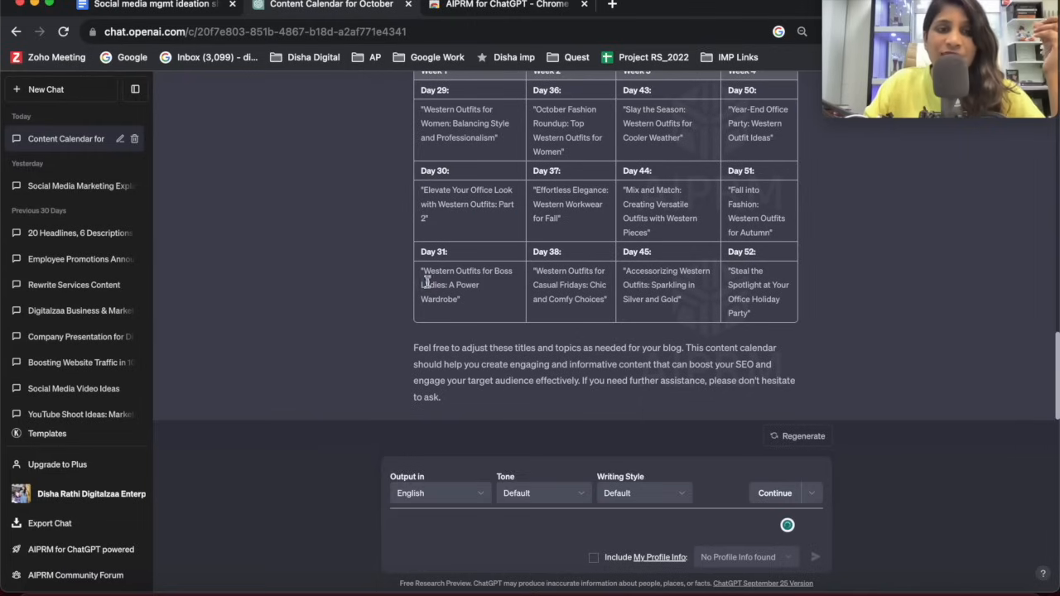
pyautogui.scroll(10, 396, 163)
pyautogui.scroll(-2, 431, 215)
pyautogui.scroll(-1, 458, 259)
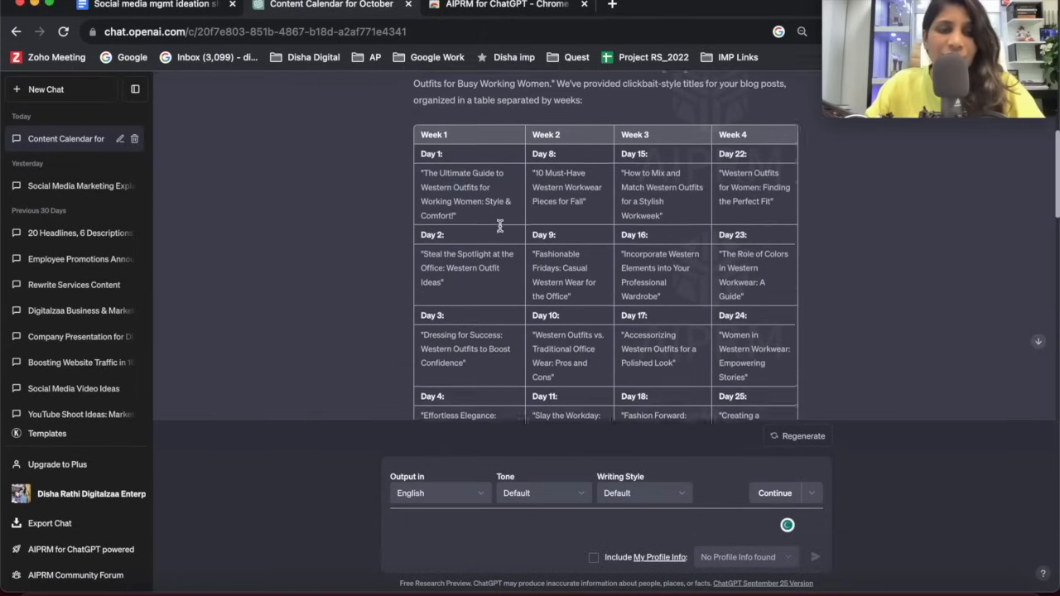
pyautogui.moveTo(419, 149); pyautogui.dragTo(485, 201)
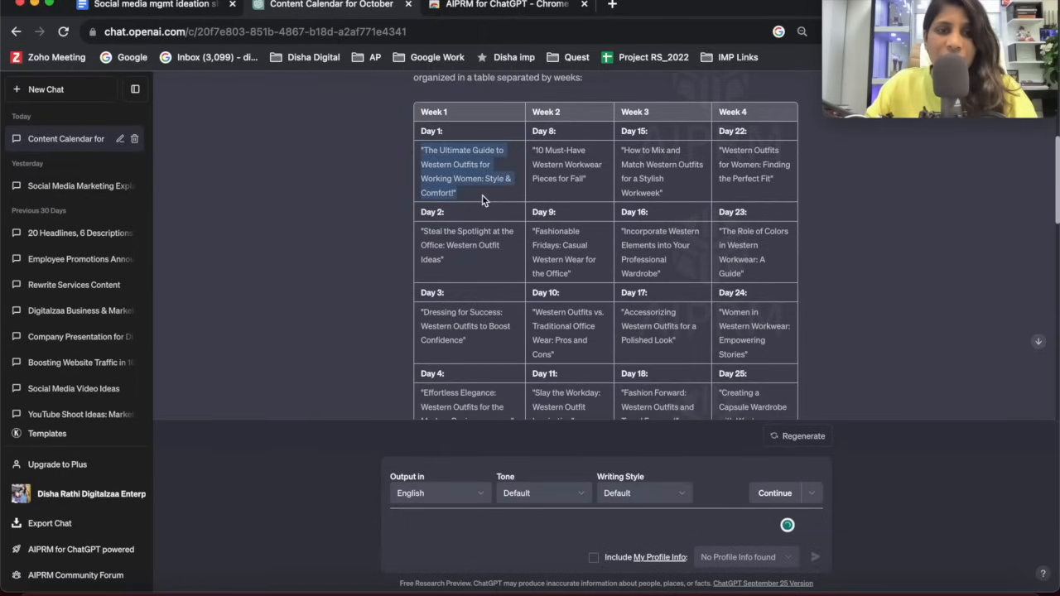
# Open Google Sheets in the browser tab holding the AIPRM store page and create a blank spreadsheet.
pyautogui.click(613, 5)
pyautogui.click(530, 8)
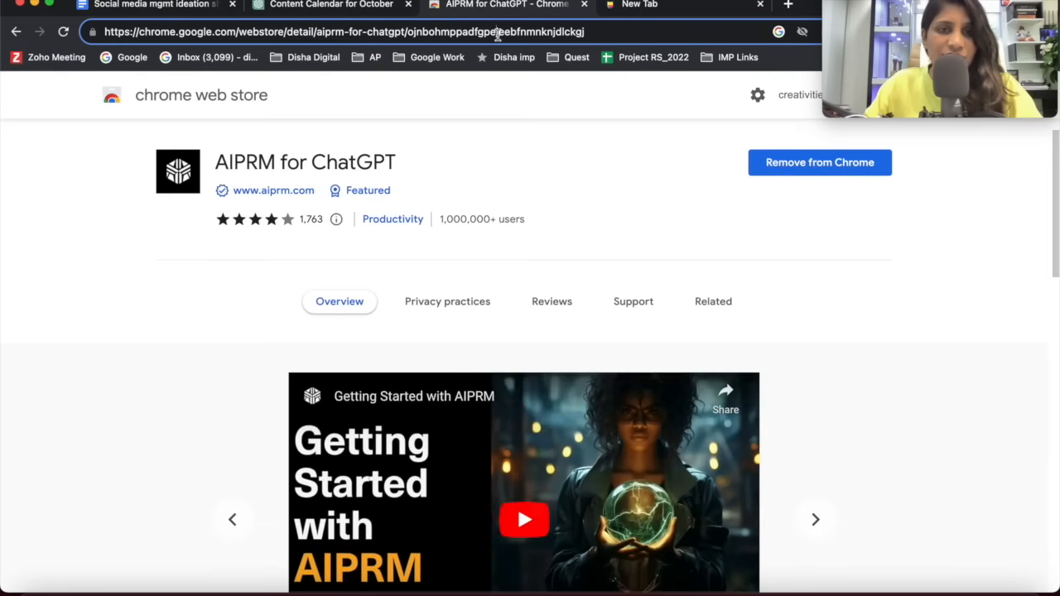
pyautogui.click(497, 33)
pyautogui.write('shet')
pyautogui.press('BackSpace')
pyautogui.write('e')
pyautogui.press('Return')
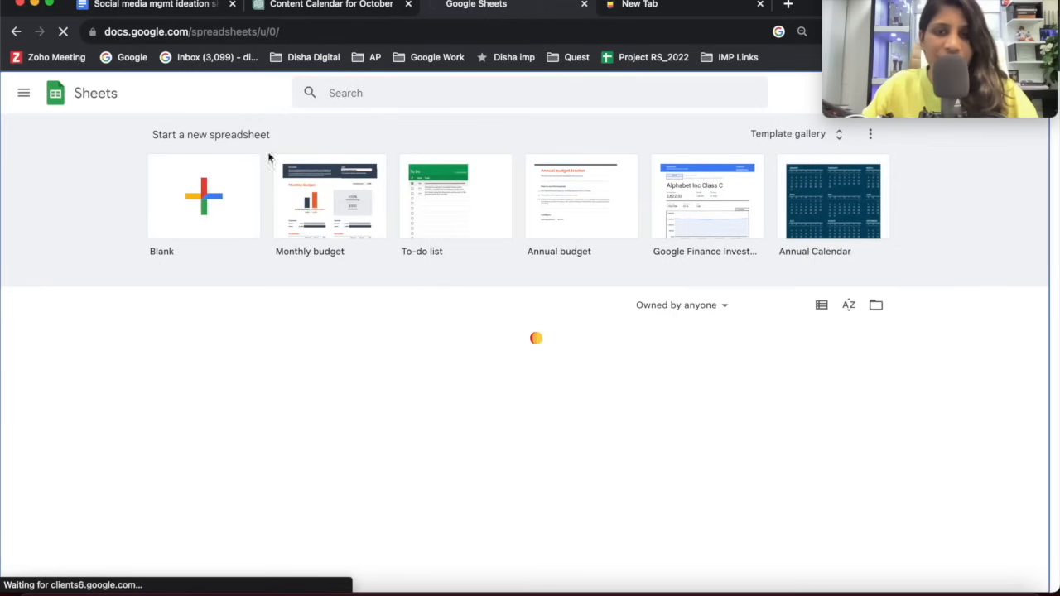
pyautogui.click(258, 175)
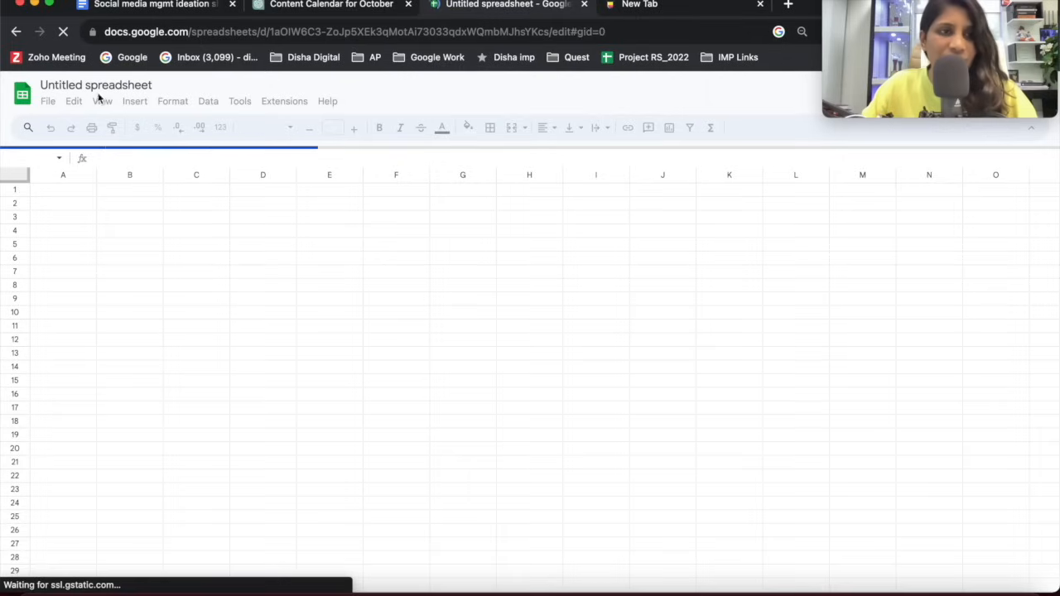
# Rename the untitled spreadsheet as "Social media calendar".
pyautogui.click(120, 87)
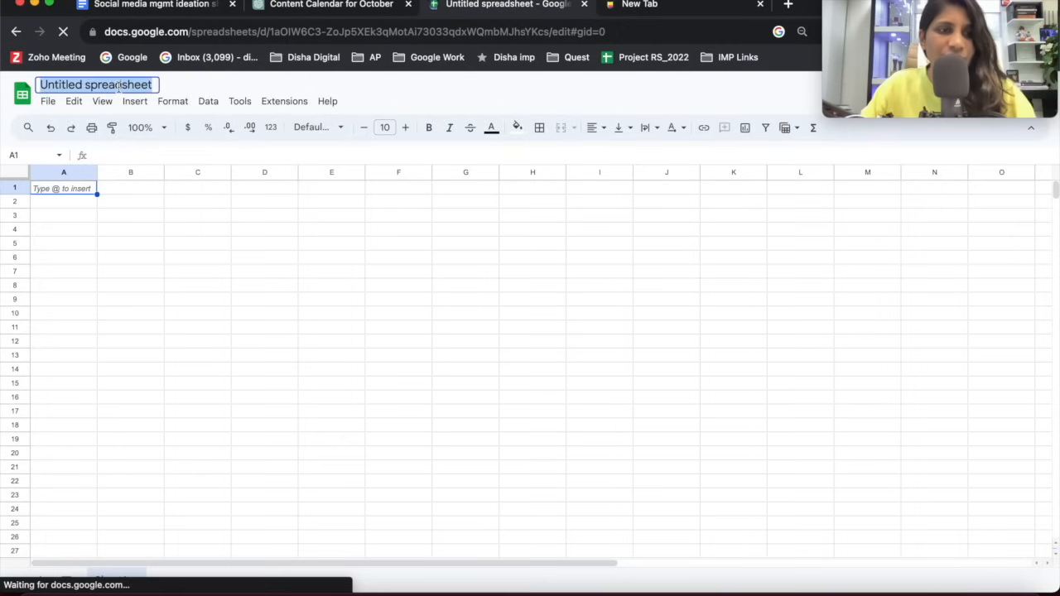
pyautogui.write('Social em')
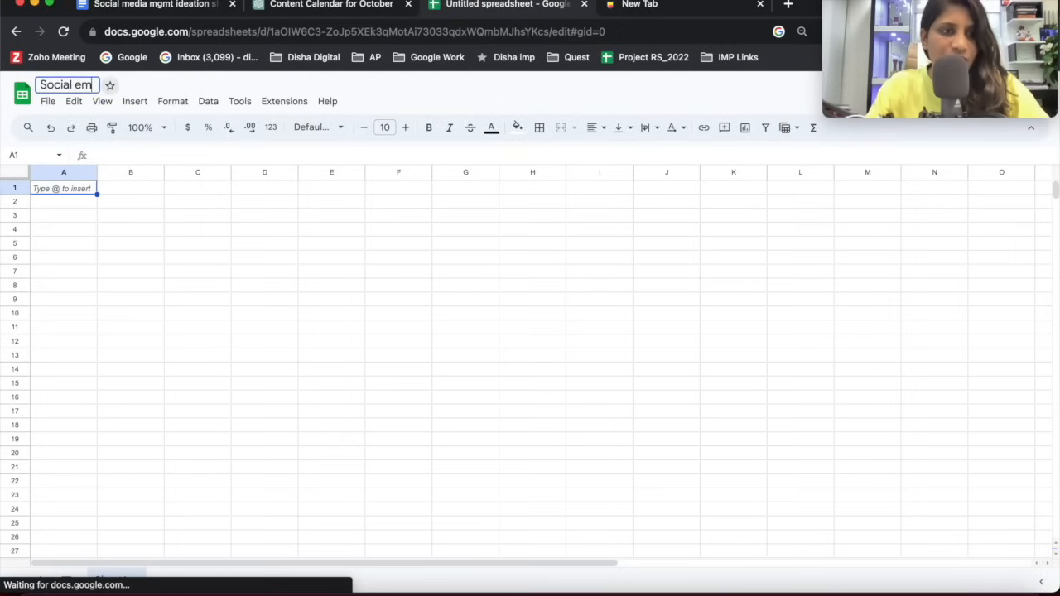
pyautogui.press('BackSpace')
pyautogui.press('BackSpace')
pyautogui.write('media')
pyautogui.press('BackSpace')
pyautogui.press('BackSpace')
pyautogui.press('BackSpace')
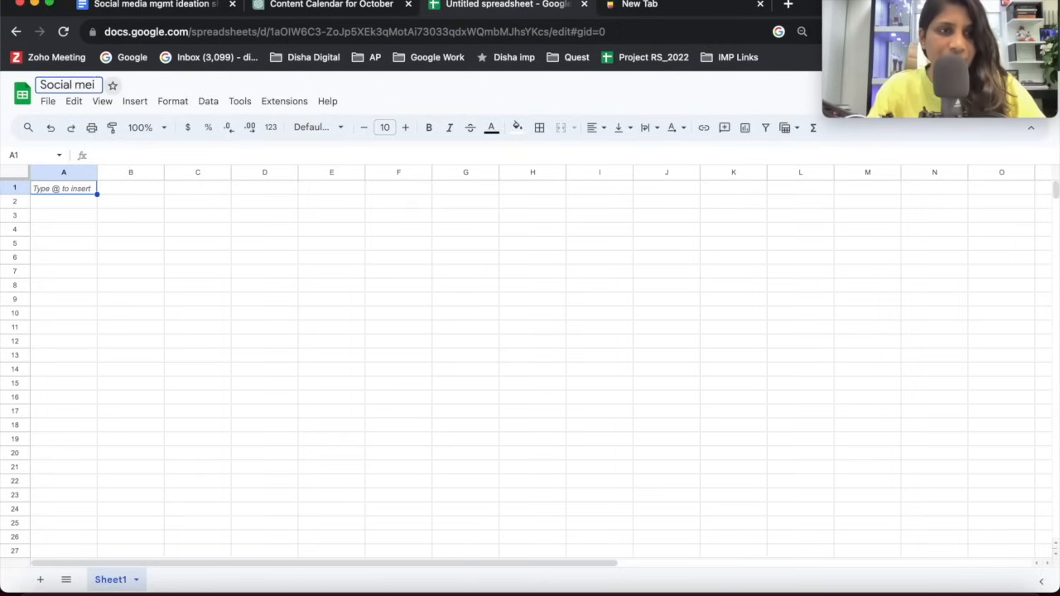
pyautogui.write('dia calendfa')
pyautogui.press('BackSpace')
pyautogui.press('BackSpace')
pyautogui.write('a')
pyautogui.press('BackSpace')
pyautogui.write('da')
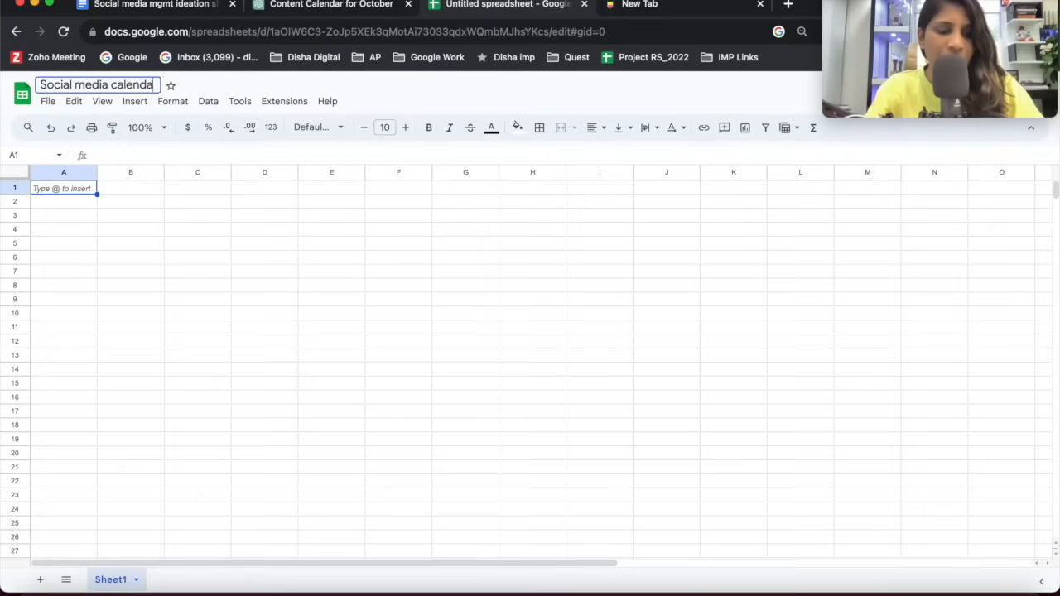
pyautogui.write('r_OCt')
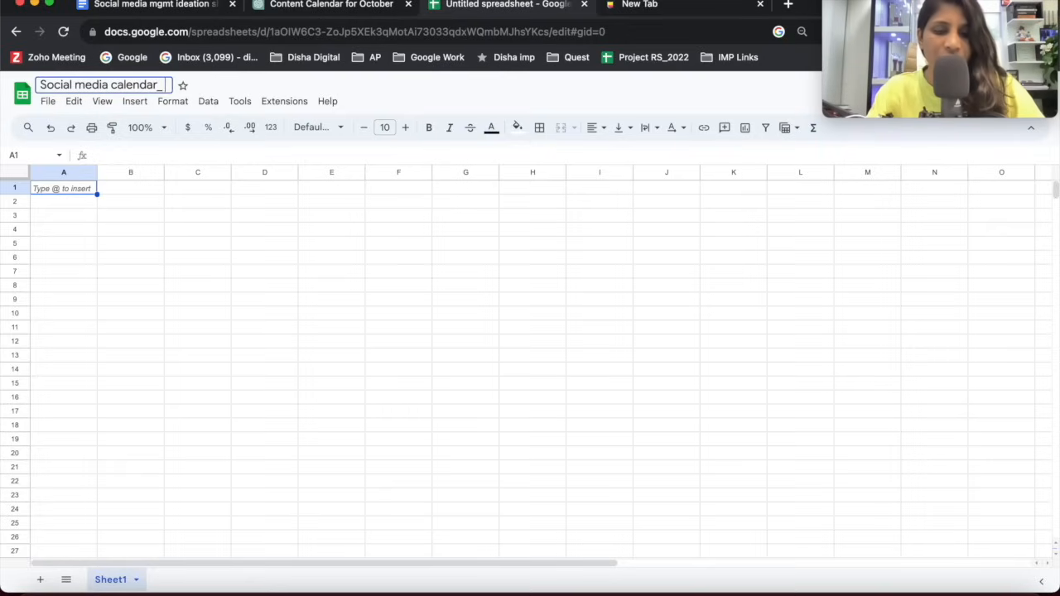
pyautogui.press('Return')
pyautogui.moveTo(190, 85); pyautogui.dragTo(163, 80)
pyautogui.press('BackSpace')
pyautogui.press('BackSpace')
pyautogui.click(143, 288)
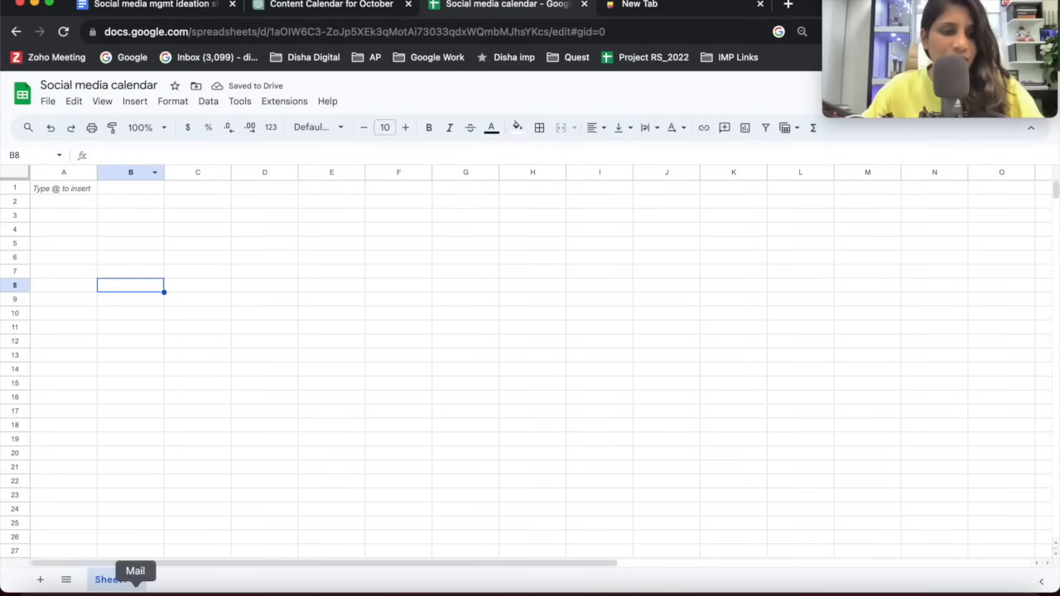
# Rename the Sheet1 worksheet as "Oct".
pyautogui.rightClick(113, 583)
pyautogui.click(146, 420)
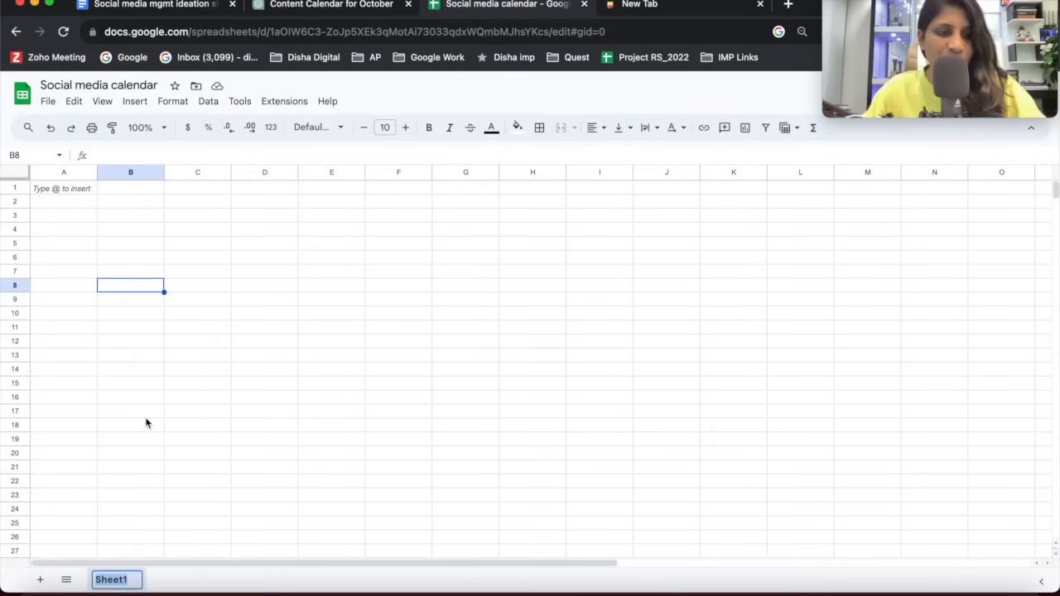
pyautogui.write('Oct')
pyautogui.press('Return')
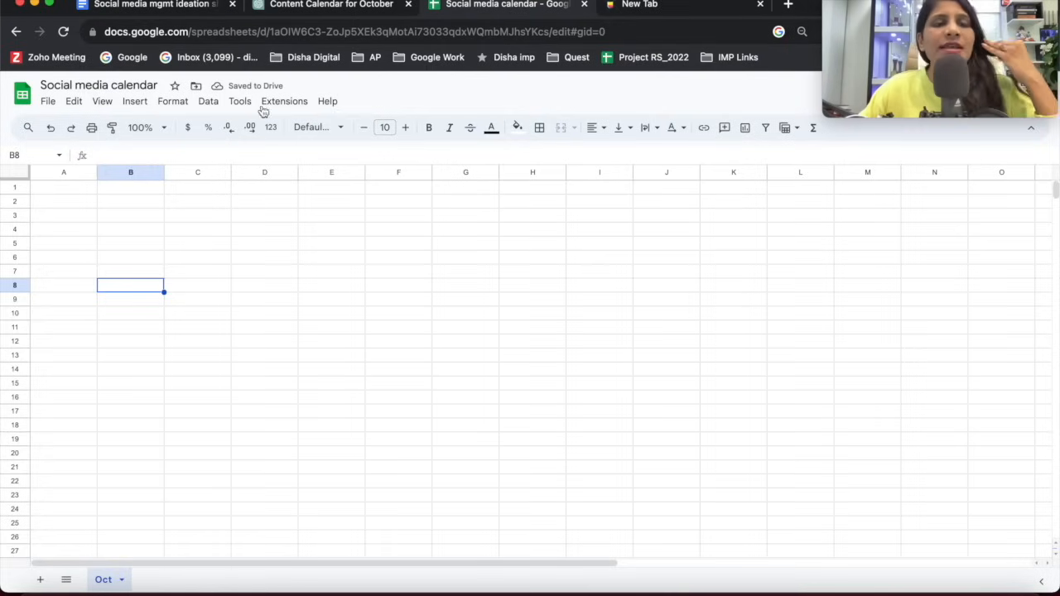
# Copy the Day 1 post title, "The Ultimate Guide to Western Outfits for Working Women: Style & Comfort!", from the October calendar in ChatGPT.
pyautogui.click(86, 219)
pyautogui.click(71, 190)
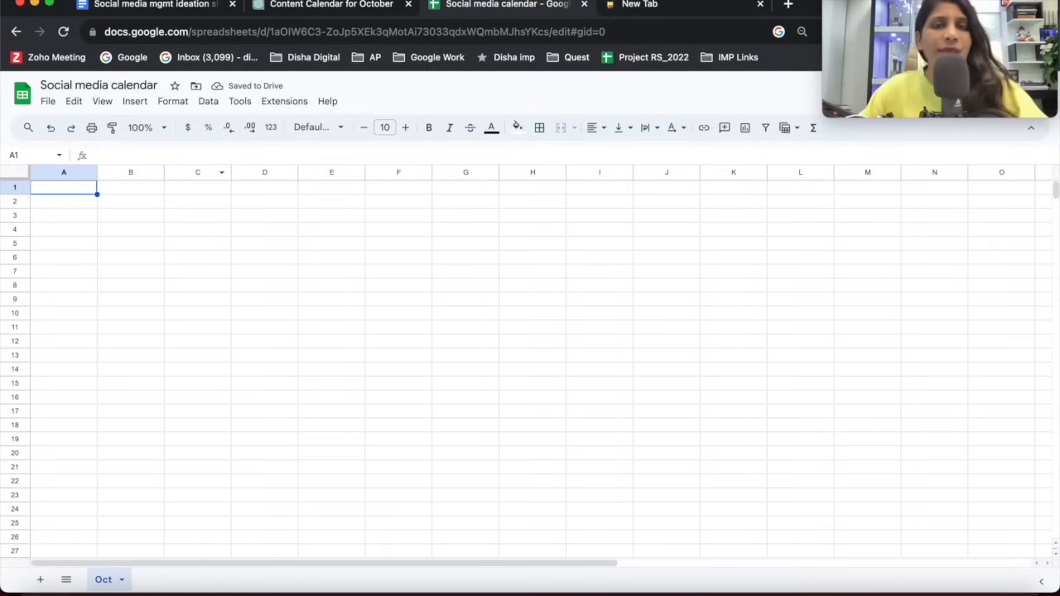
pyautogui.click(354, 8)
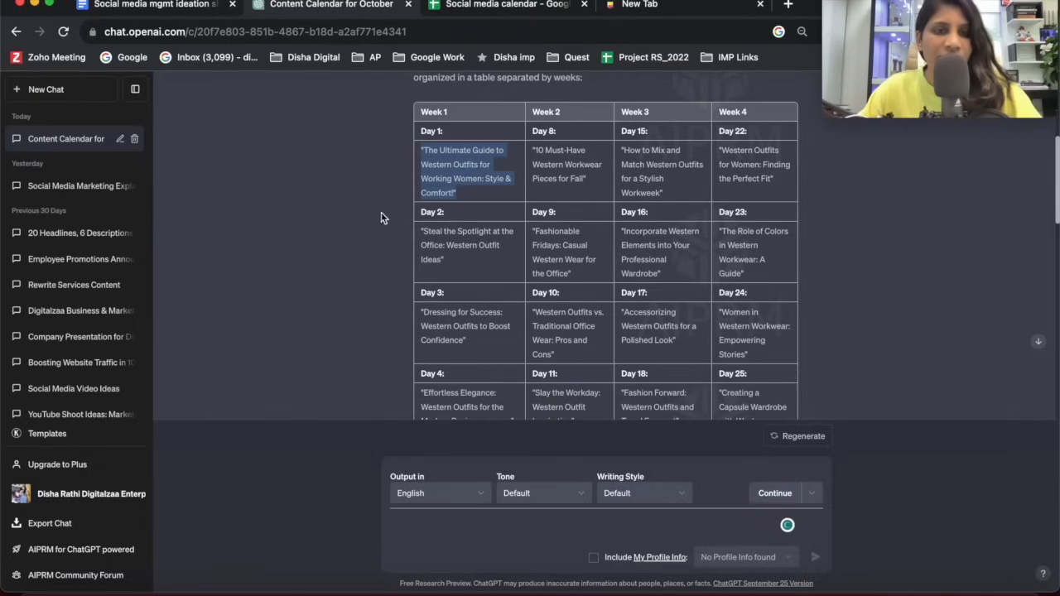
pyautogui.tripleClick(424, 160)
pyautogui.hotkey('ctrl', 'c')
# Return to the Google Sheets calendar and enter the labels Day 1, Day 2 and Day 3 in cells A1 to A3.
pyautogui.click(505, 9)
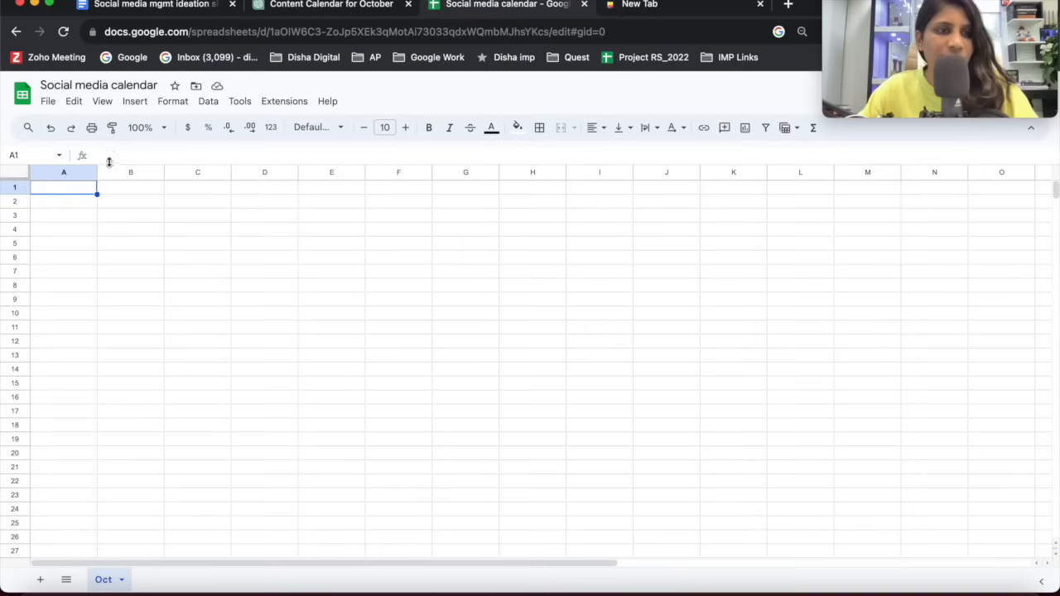
pyautogui.write('Day 1')
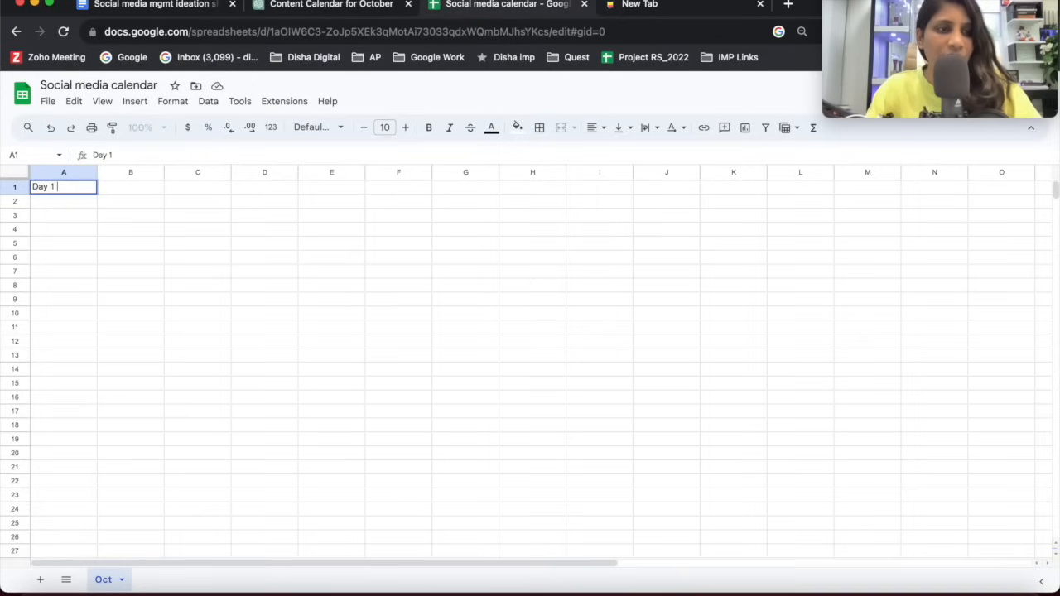
pyautogui.press('Return')
pyautogui.write('Day 2')
pyautogui.press('Return')
pyautogui.write('Day 3\\')
pyautogui.press('Return')
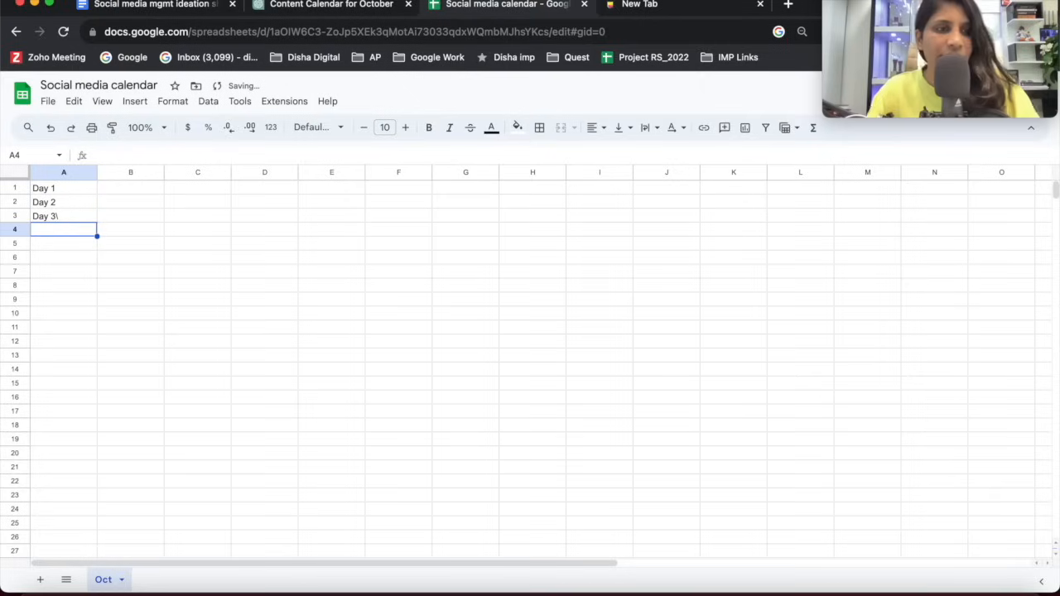
pyautogui.click(85, 213)
pyautogui.press('BackSpace')
pyautogui.write('Da')
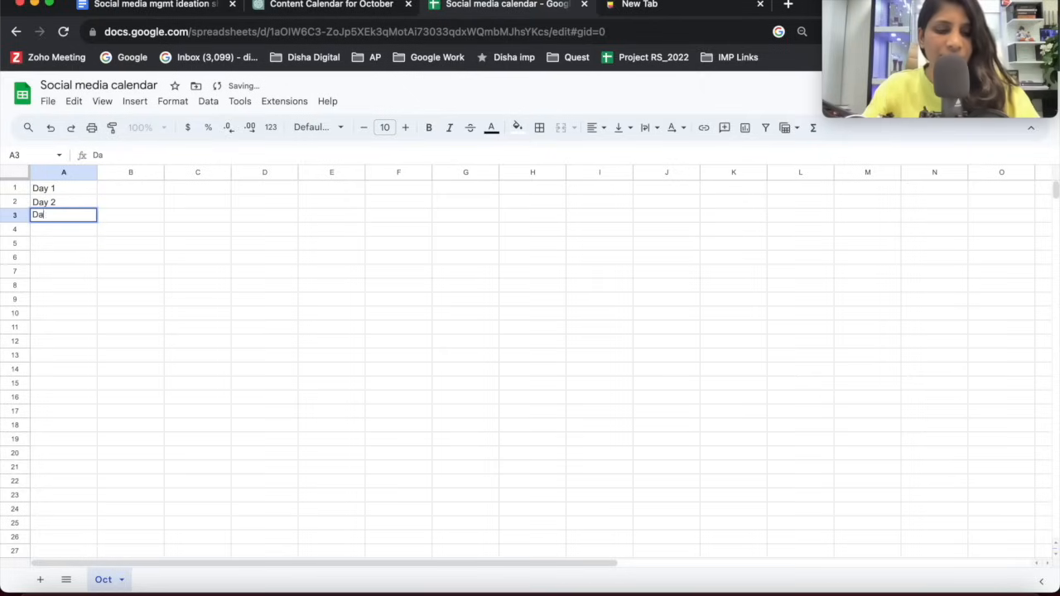
pyautogui.moveTo(275, 369); pyautogui.dragTo(267, 358)
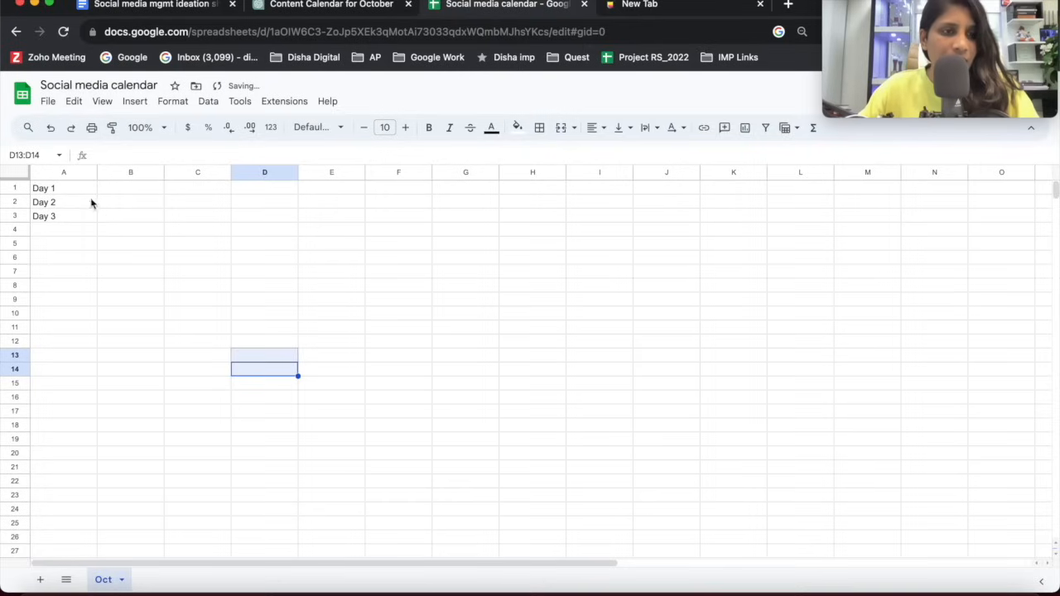
# Extend the day labels in A1:A3 as a series down column A to Day 30.
pyautogui.moveTo(73, 189); pyautogui.dragTo(71, 213)
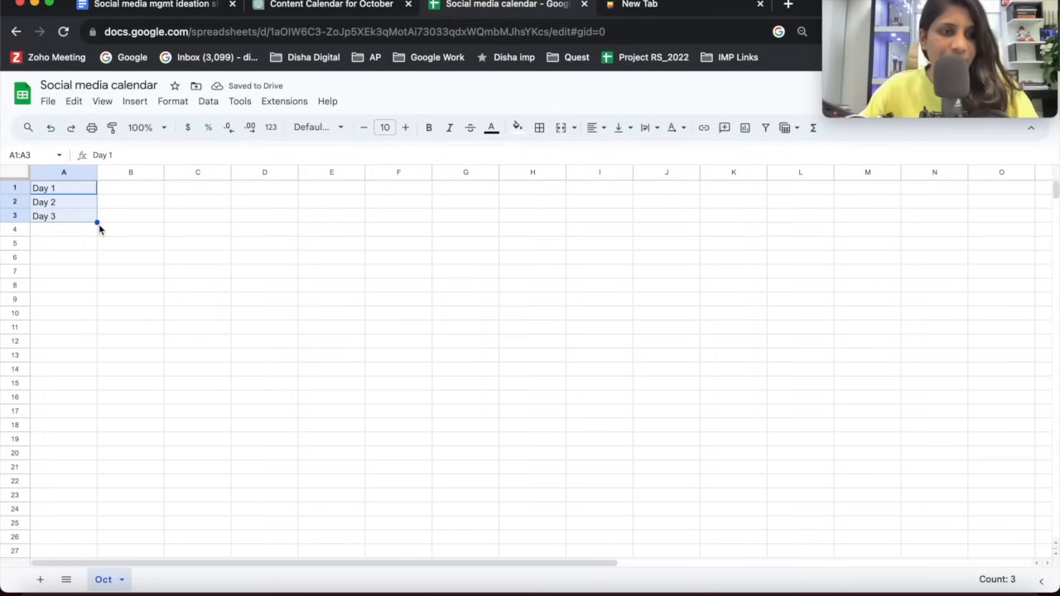
pyautogui.moveTo(98, 224); pyautogui.dragTo(97, 362)
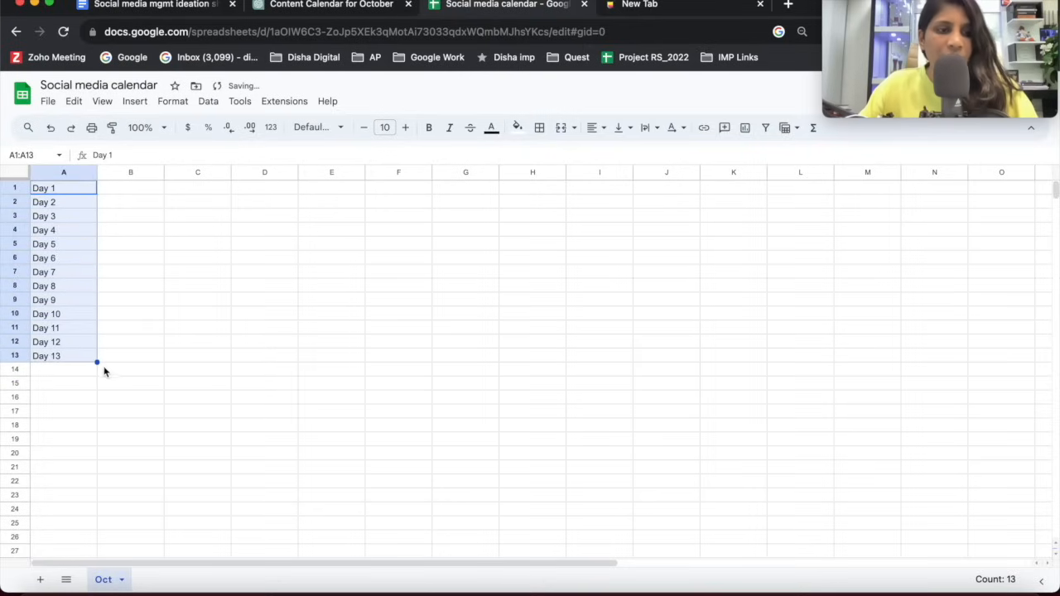
pyautogui.moveTo(97, 362); pyautogui.dragTo(95, 508)
pyautogui.scroll(-2, 91, 511)
pyautogui.scroll(2, 95, 509)
pyautogui.click(76, 340)
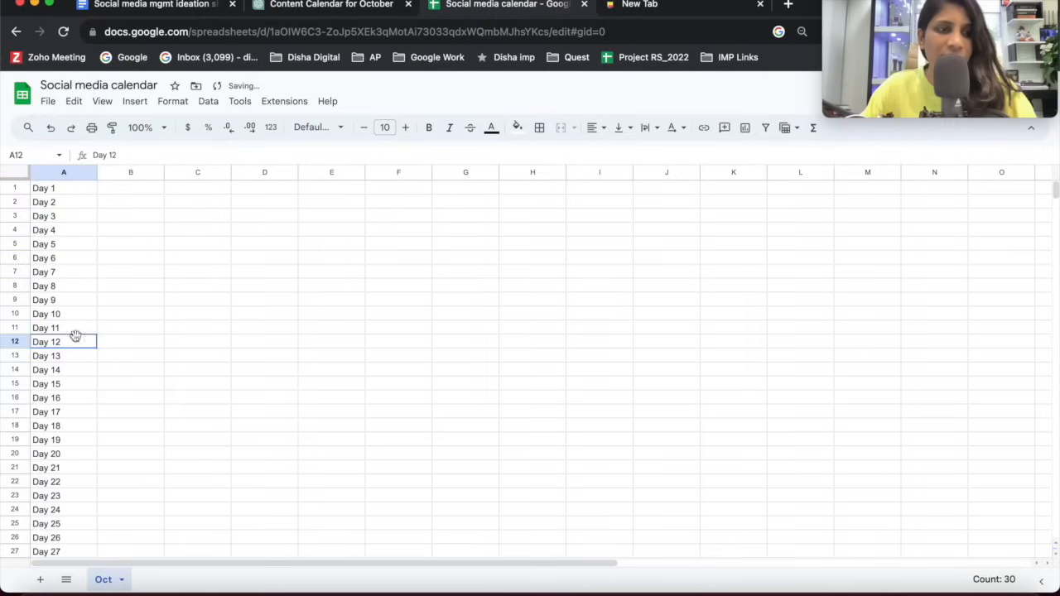
# Paste the Day 1 title from the ChatGPT calendar into B1 and widen column B to fit it.
pyautogui.doubleClick(135, 189)
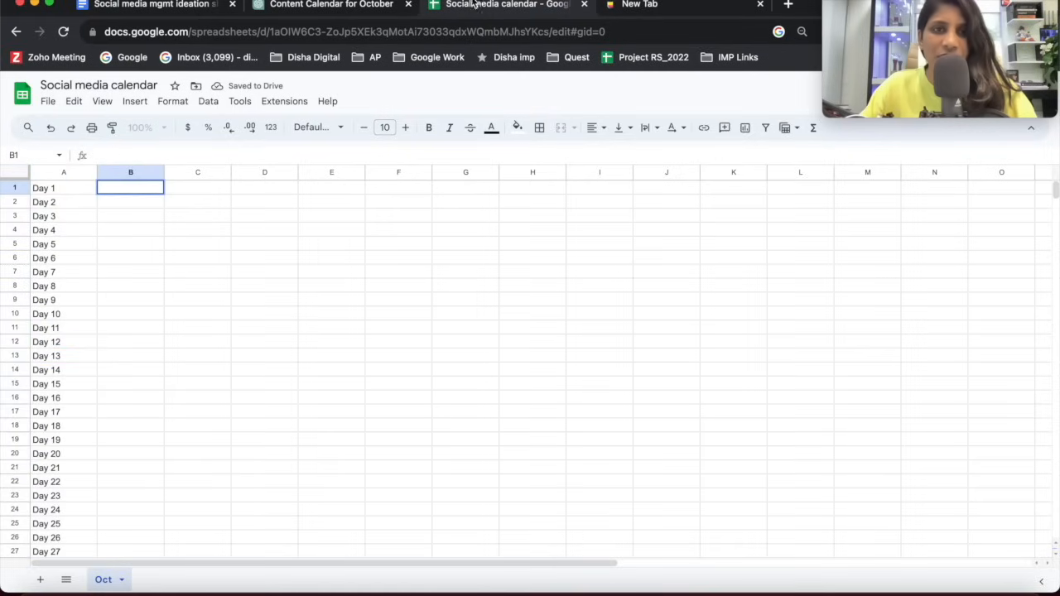
pyautogui.click(331, 7)
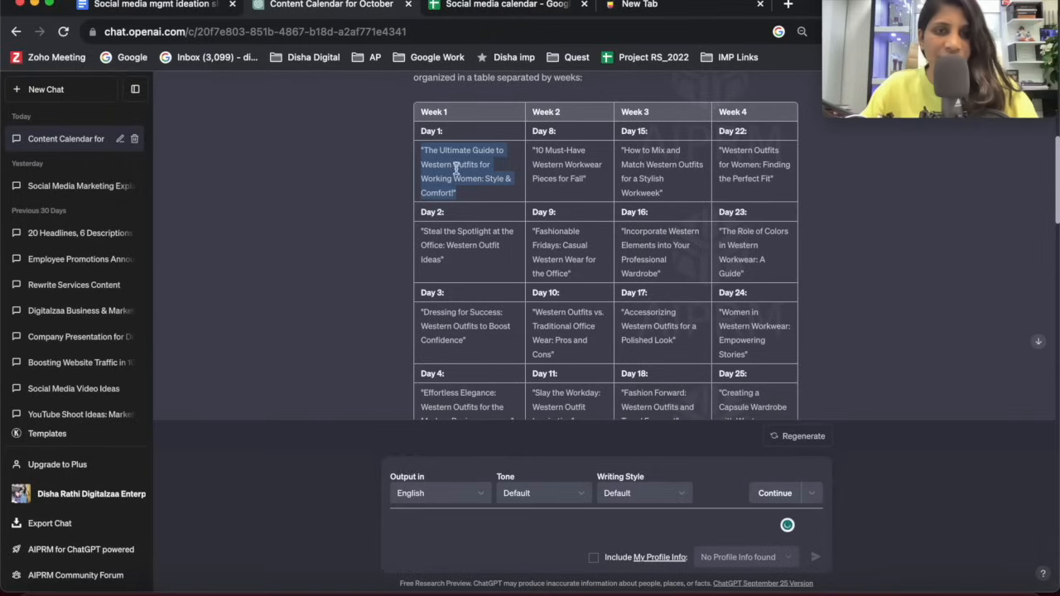
pyautogui.click(454, 10)
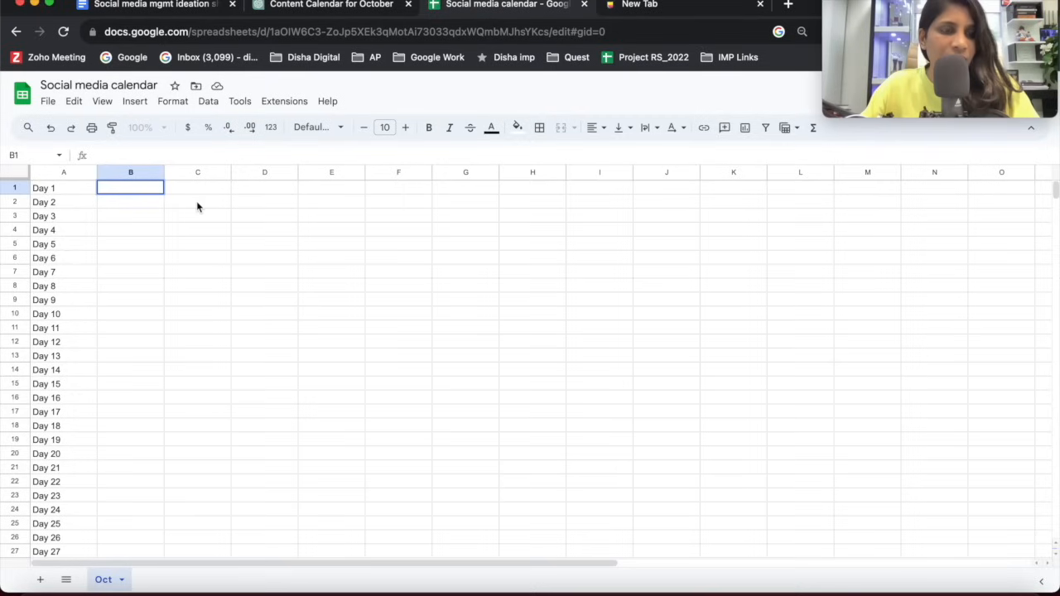
pyautogui.hotkey('ctrl', 'v')
pyautogui.press('Return')
pyautogui.moveTo(166, 172); pyautogui.dragTo(418, 172)
pyautogui.click(220, 258)
# Copy the Day 2 title, "Steal the Spotlight at the Office: Western Outfit Ideas", from ChatGPT into cell B2.
pyautogui.doubleClick(231, 208)
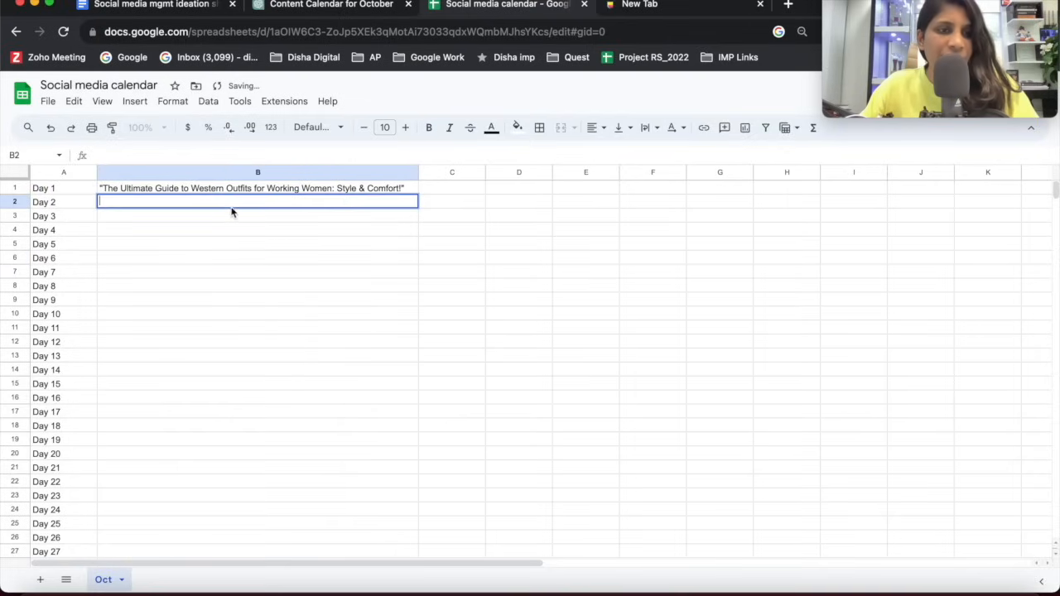
pyautogui.click(258, 7)
pyautogui.tripleClick(439, 242)
pyautogui.press('super+c')
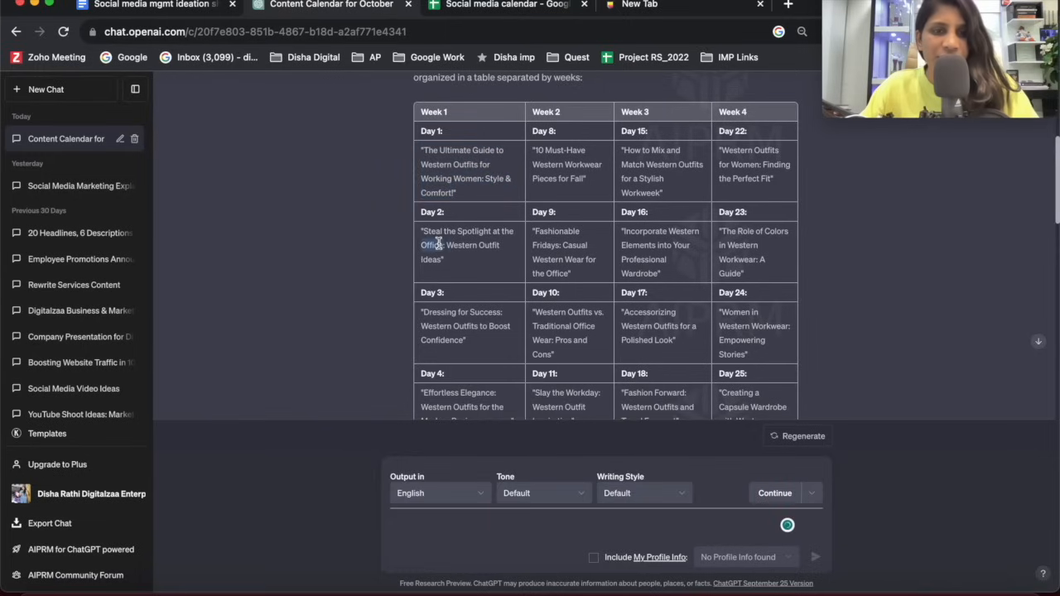
pyautogui.click(508, 10)
pyautogui.press('super+v')
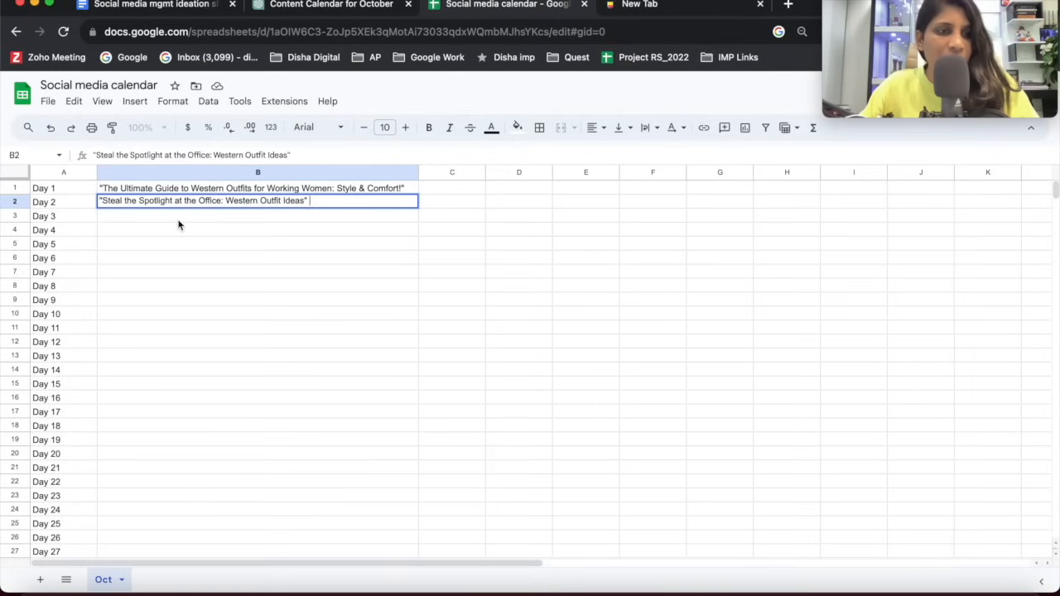
pyautogui.press('Return')
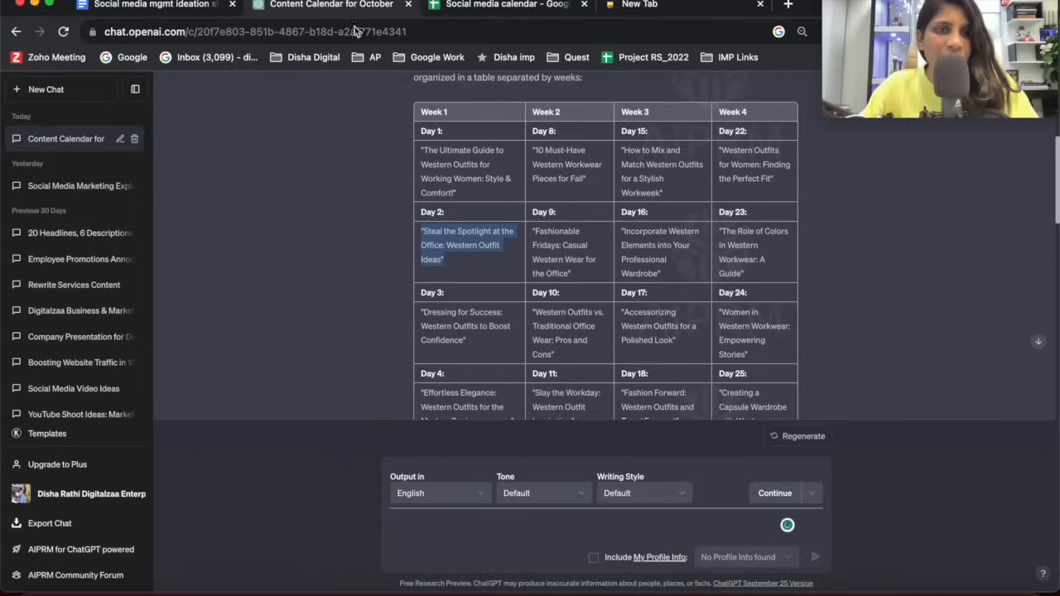
# Copy the Day 3 title, "Dressing for Success: Western Outfits to Boost Confidence", from ChatGPT into cell B3.
pyautogui.tripleClick(439, 317)
pyautogui.press('super+c')
pyautogui.click(510, 4)
pyautogui.press('super+v')
pyautogui.press('Return')
# Copy the Day 4 title, "Effortless Elegance: Western Outfits for the Modern Businesswoman", from ChatGPT and return to the spreadsheet.
pyautogui.click(332, 5)
pyautogui.tripleClick(441, 391)
pyautogui.scroll(-3, 442, 391)
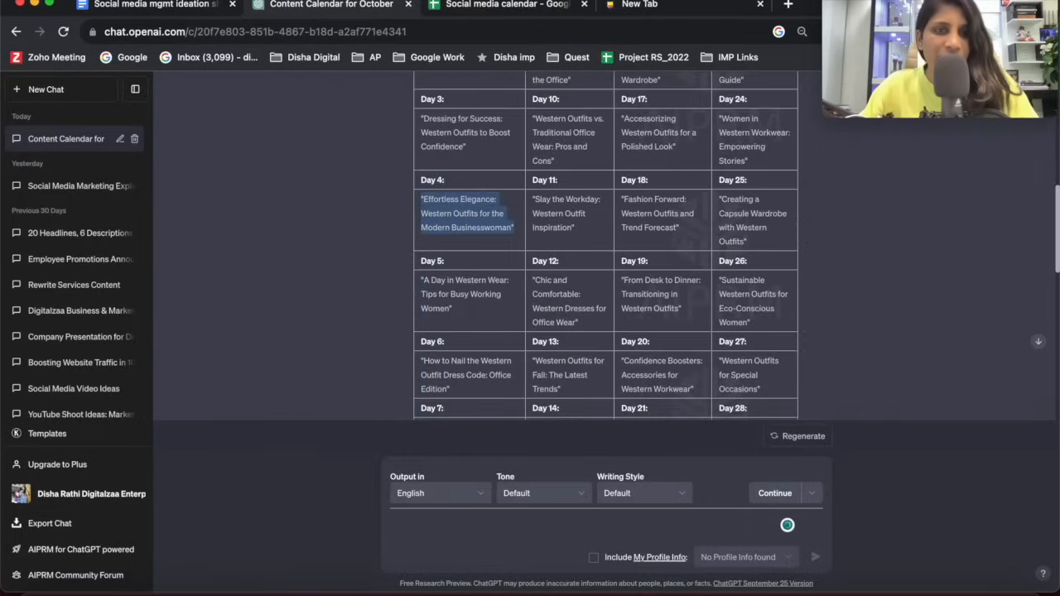
pyautogui.click(469, 7)
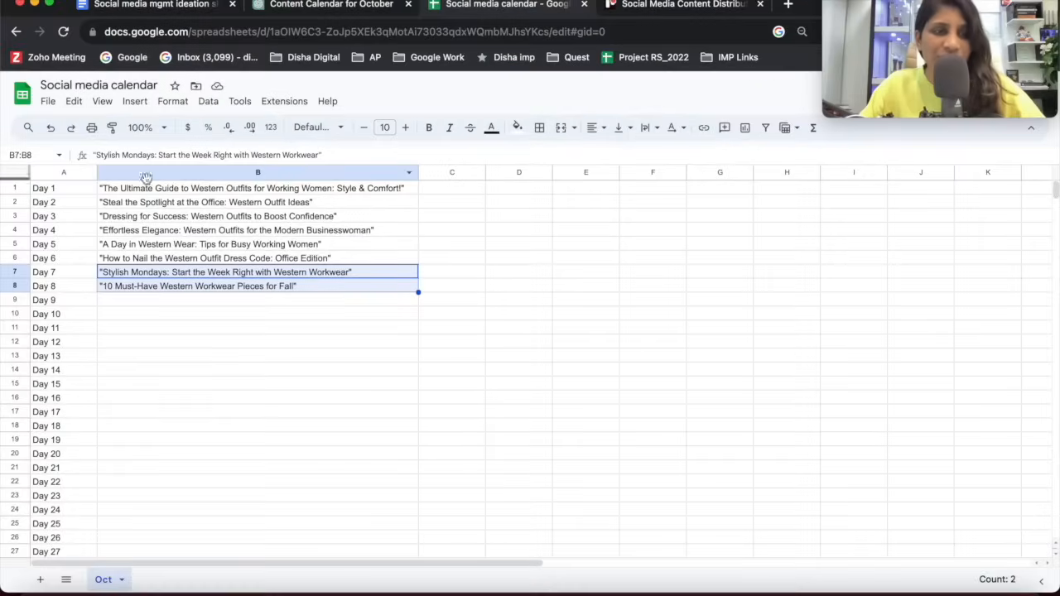
# Compare the Day 1 to Day 8 rows in the spreadsheet with the weekly calendar table in ChatGPT.
pyautogui.click(147, 288)
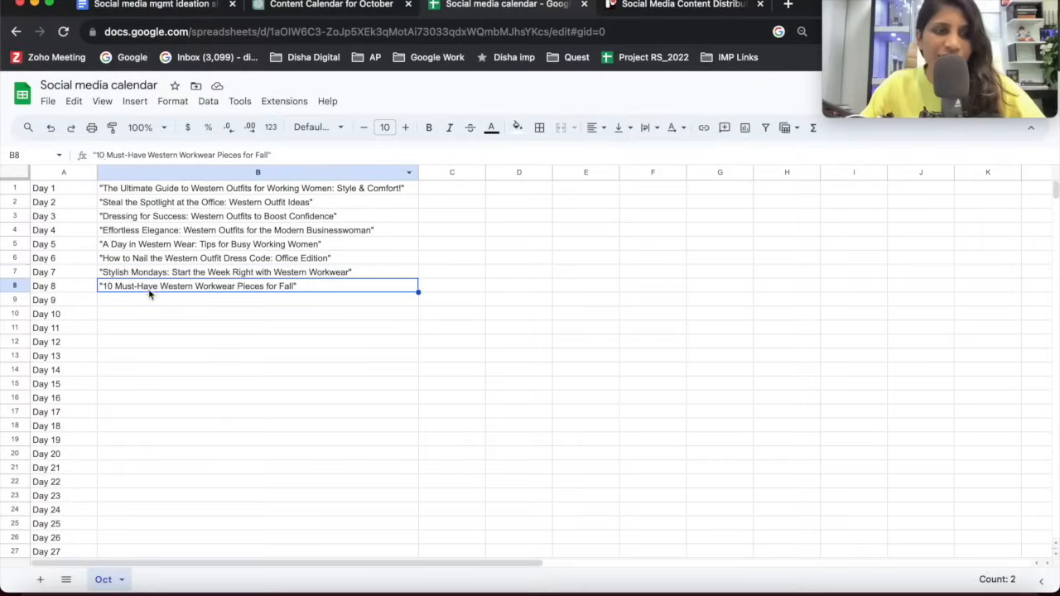
pyautogui.moveTo(51, 189); pyautogui.dragTo(209, 285)
pyautogui.click(213, 320)
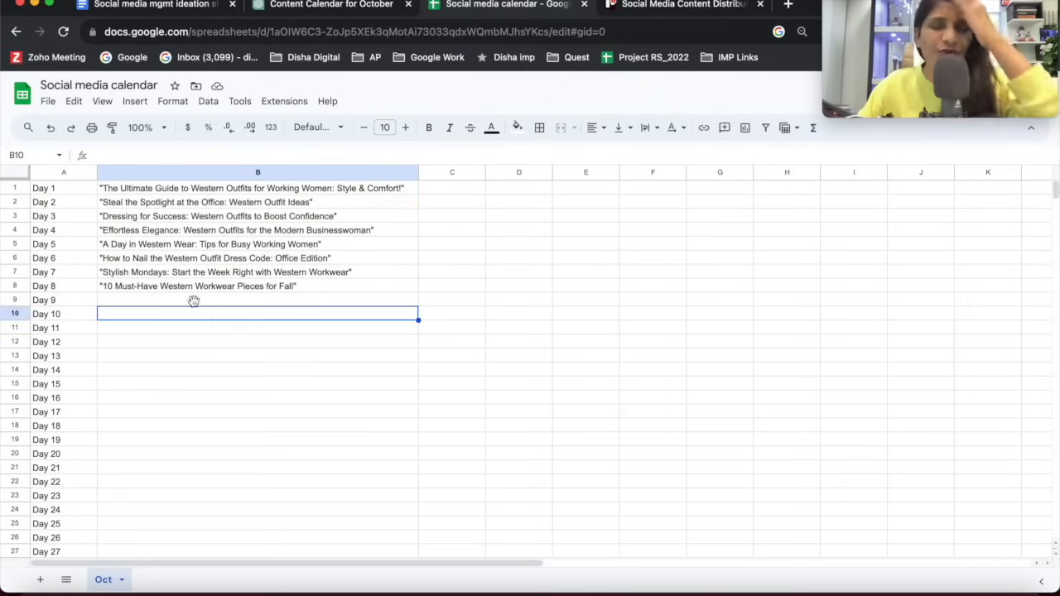
pyautogui.click(318, 7)
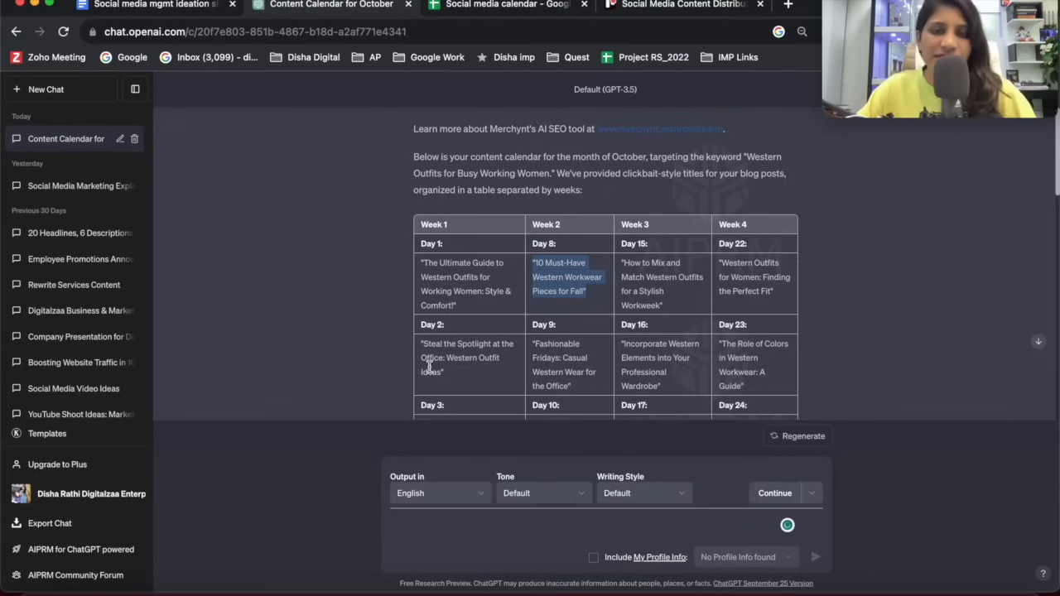
pyautogui.scroll(-5, 430, 367)
pyautogui.scroll(8, 448, 364)
pyautogui.scroll(-2, 448, 356)
pyautogui.click(493, 7)
pyautogui.click(299, 301)
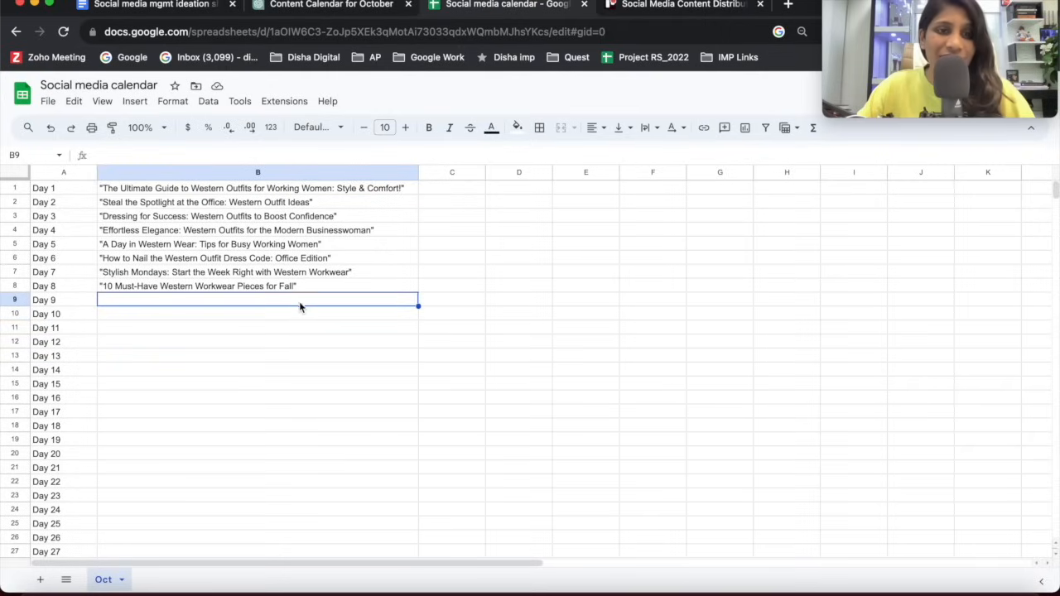
# Review the post titles in B1:B8 and select cell C1 beside the Day 1 title.
pyautogui.click(236, 232)
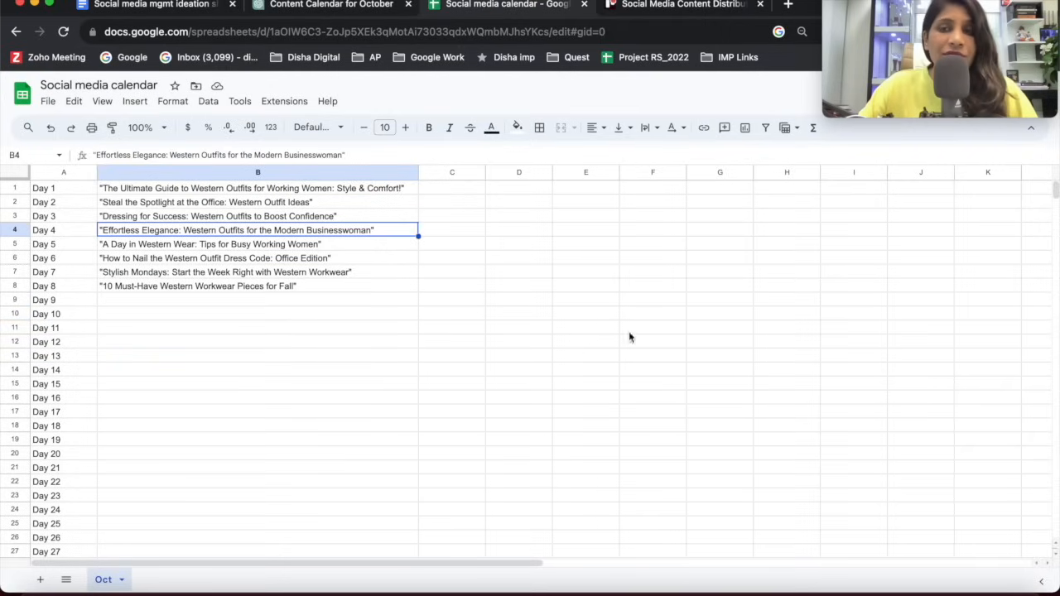
pyautogui.click(340, 255)
pyautogui.moveTo(331, 190); pyautogui.dragTo(326, 293)
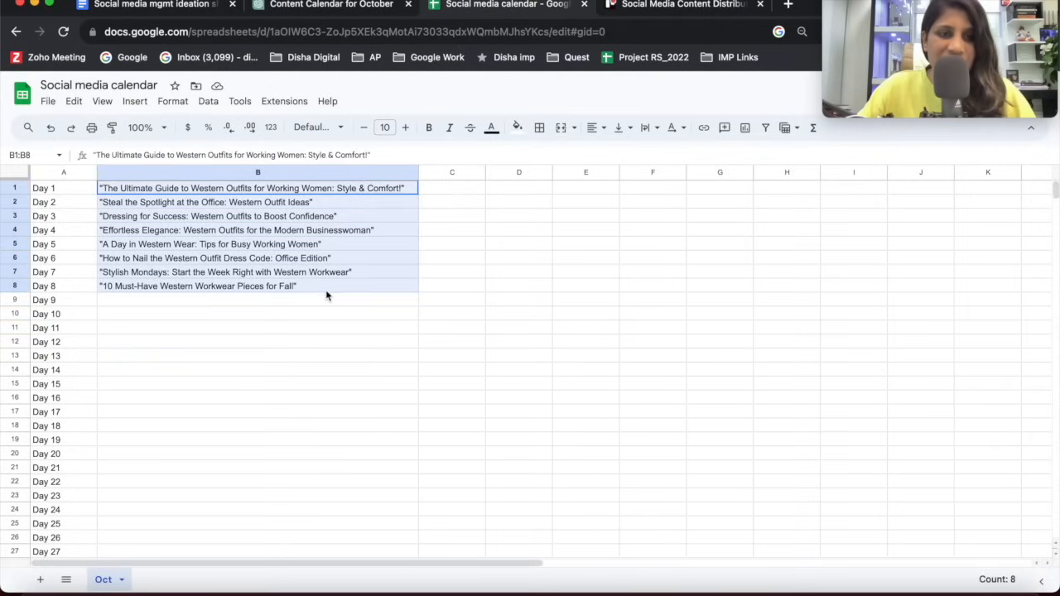
pyautogui.click(510, 250)
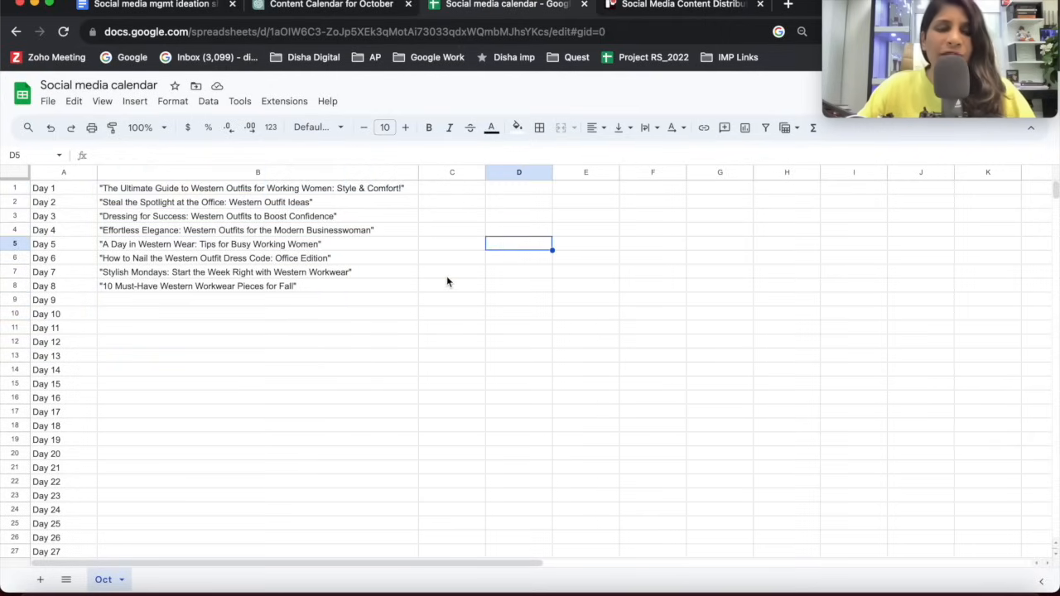
pyautogui.click(471, 189)
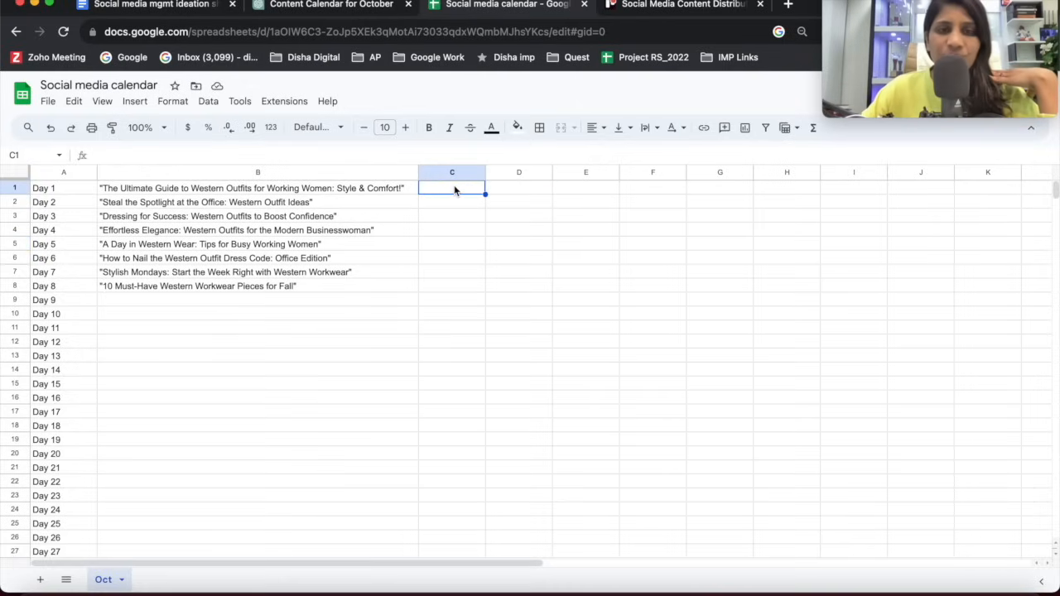
# Insert a blank row above the Day 1 row.
pyautogui.click(328, 192)
pyautogui.click(442, 190)
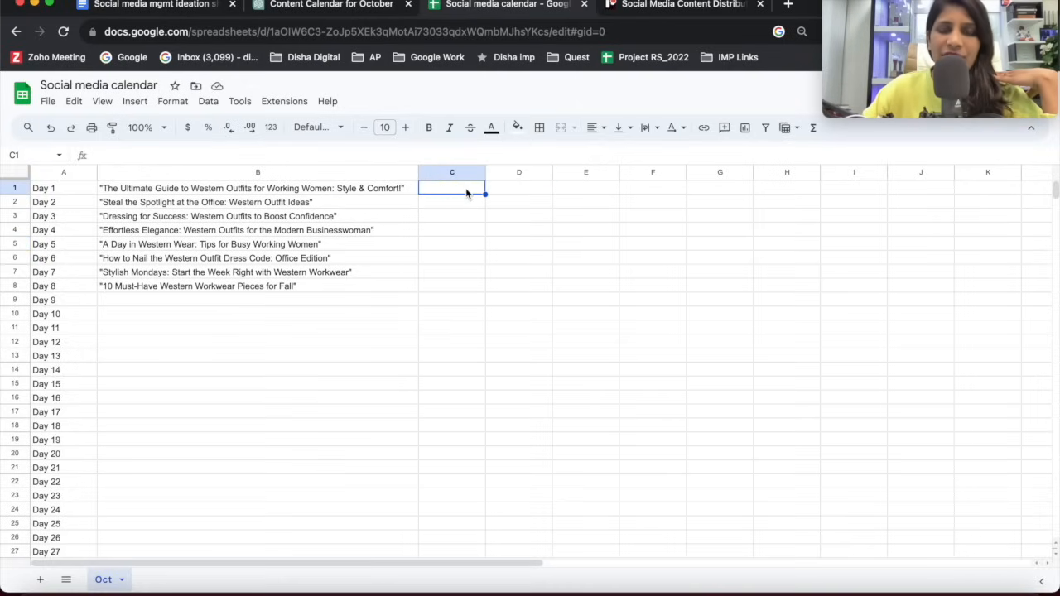
pyautogui.click(509, 193)
pyautogui.click(607, 190)
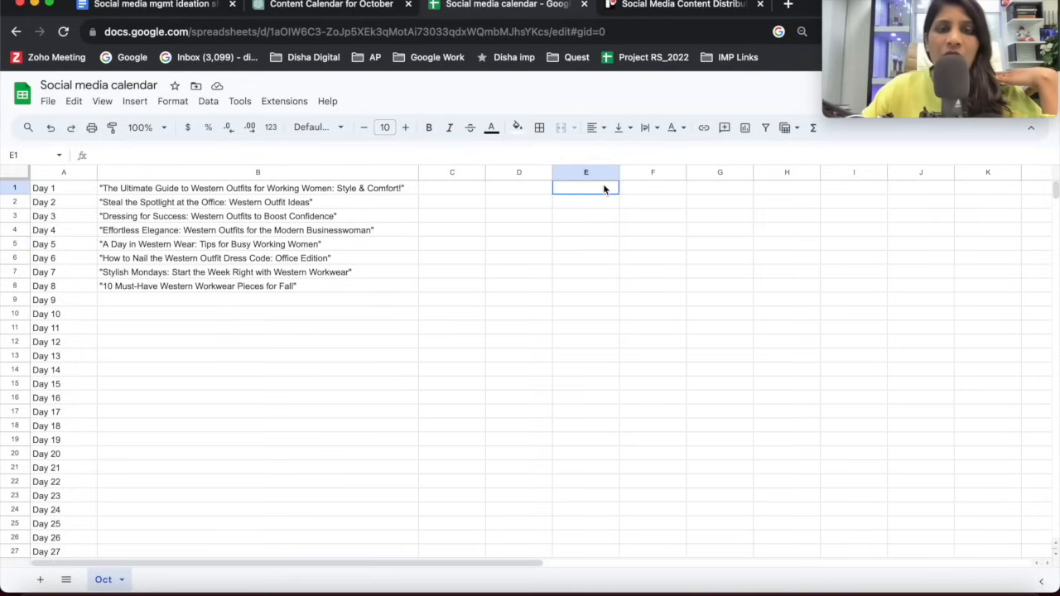
pyautogui.click(450, 194)
pyautogui.rightClick(450, 193)
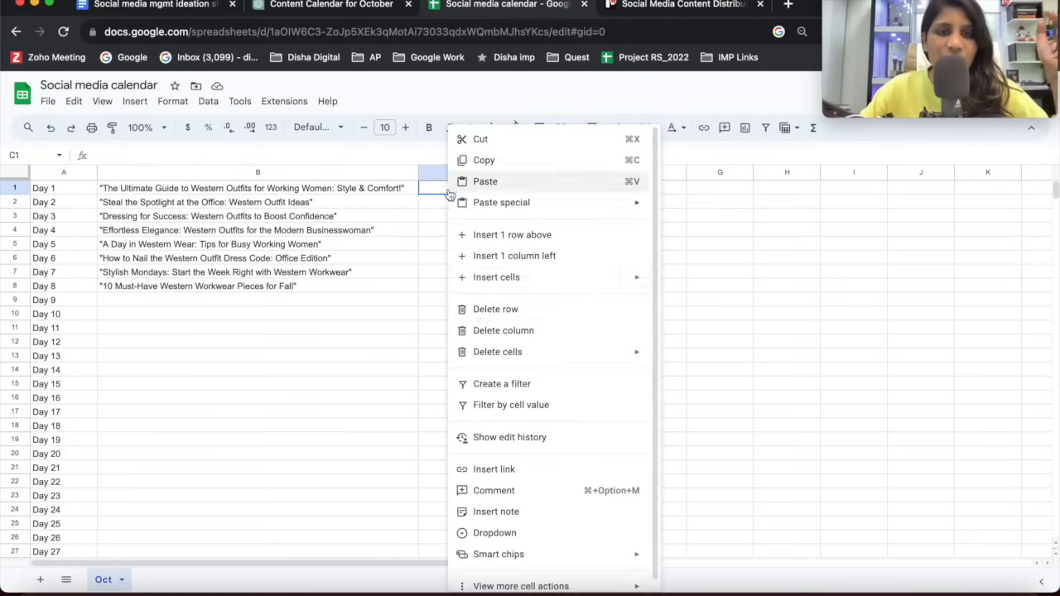
pyautogui.click(495, 235)
pyautogui.click(386, 221)
# Enter the platform headers FB, INsta, Twitter, LN and YT in cells C1 to G1.
pyautogui.click(453, 189)
pyautogui.doubleClick(453, 190)
pyautogui.write('FB')
pyautogui.press('Tab')
pyautogui.write('INs')
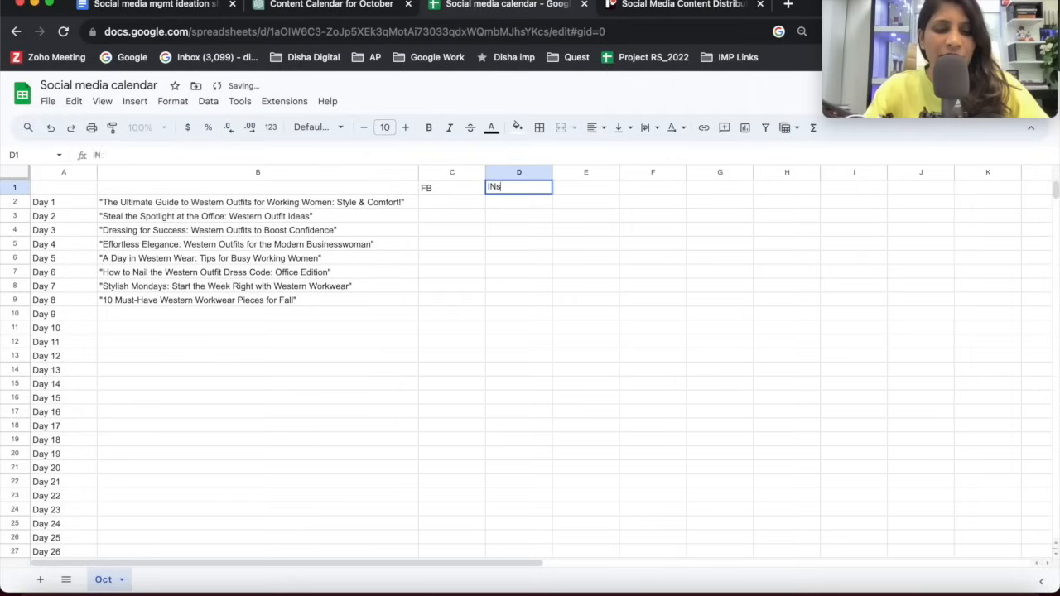
pyautogui.press('Tab')
pyautogui.write('Twitter')
pyautogui.press('Tab')
pyautogui.write('L')
pyautogui.press('Tab')
pyautogui.write('YT')
pyautogui.click(138, 231)
# Insert checkboxes in C2:G9 for every platform on Day 1 to Day 8.
pyautogui.moveTo(431, 208); pyautogui.dragTo(733, 303)
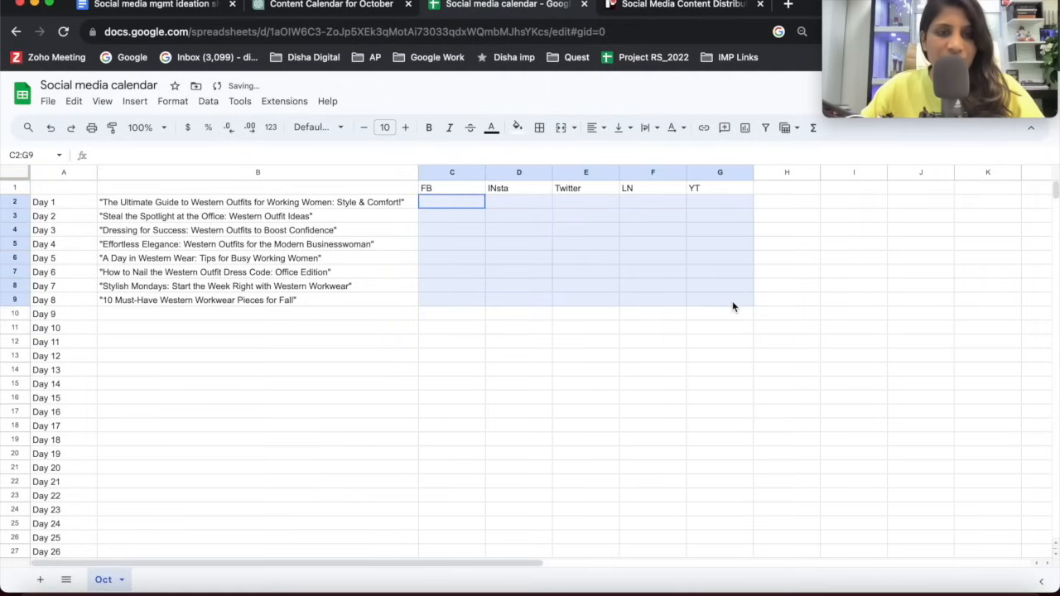
pyautogui.click(102, 101)
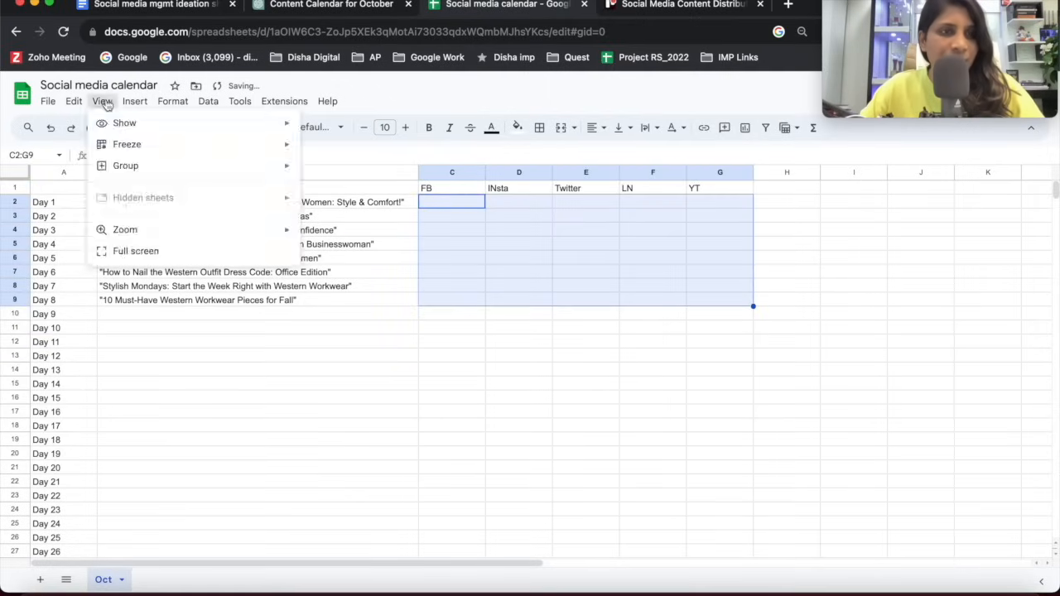
pyautogui.moveTo(134, 101)
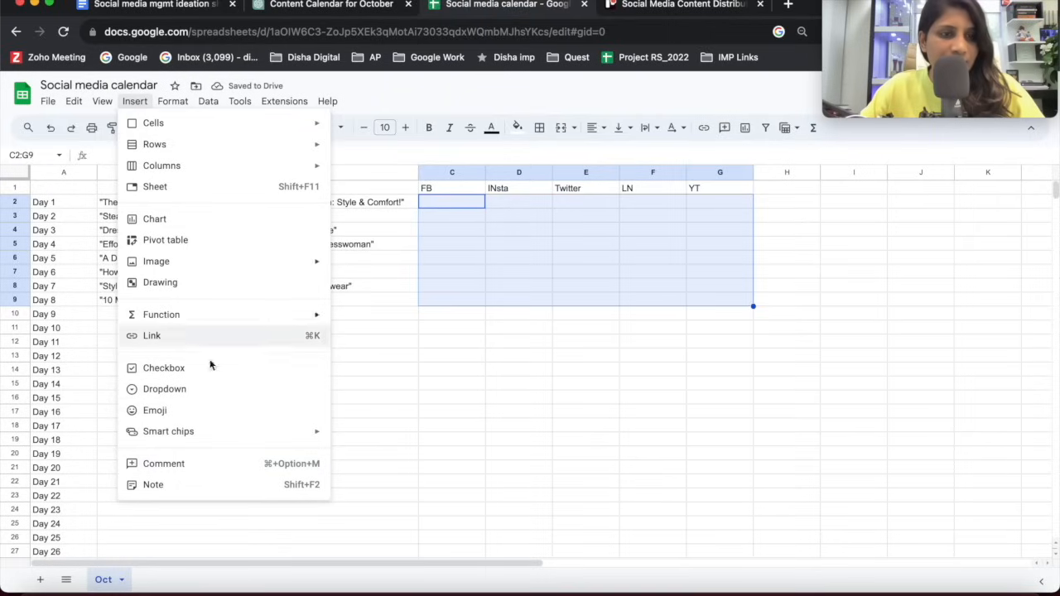
pyautogui.click(179, 368)
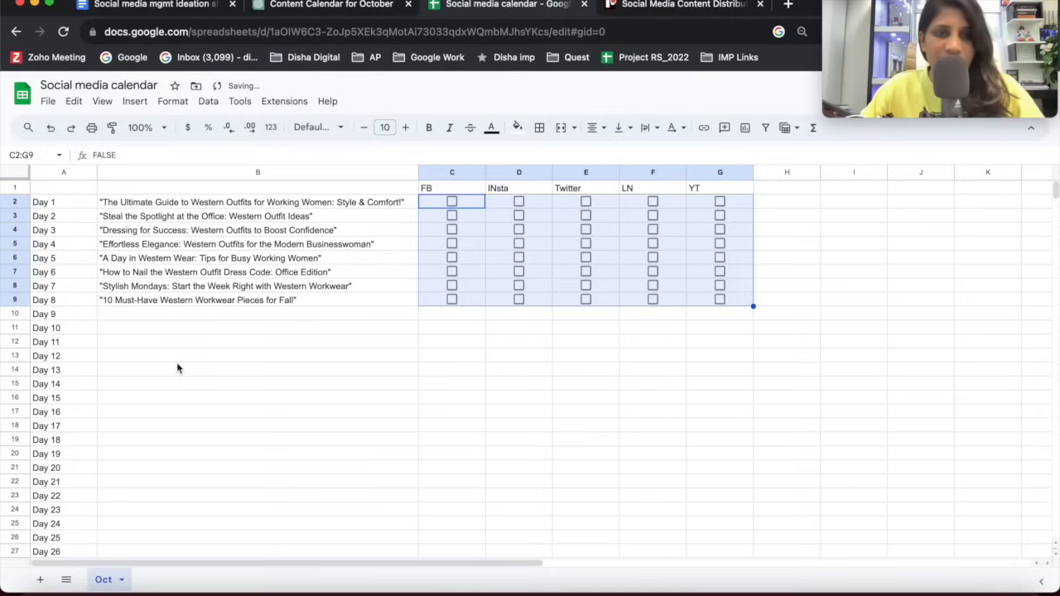
pyautogui.click(527, 382)
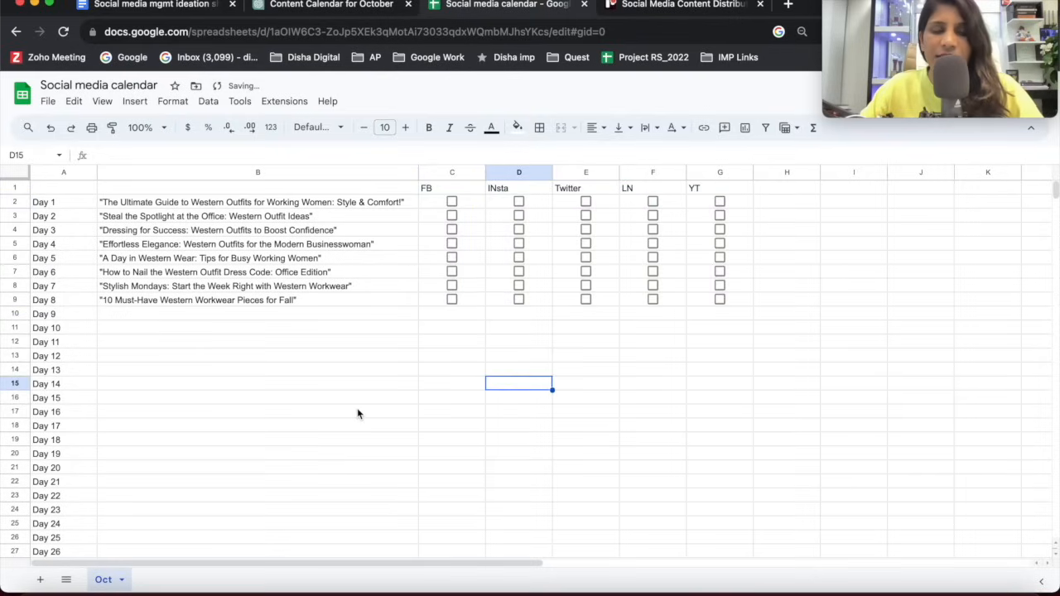
# Enter the header "Topics" in B1 above the post titles and "Days" in A1.
pyautogui.click(93, 205)
pyautogui.click(136, 208)
pyautogui.click(138, 219)
pyautogui.doubleClick(138, 187)
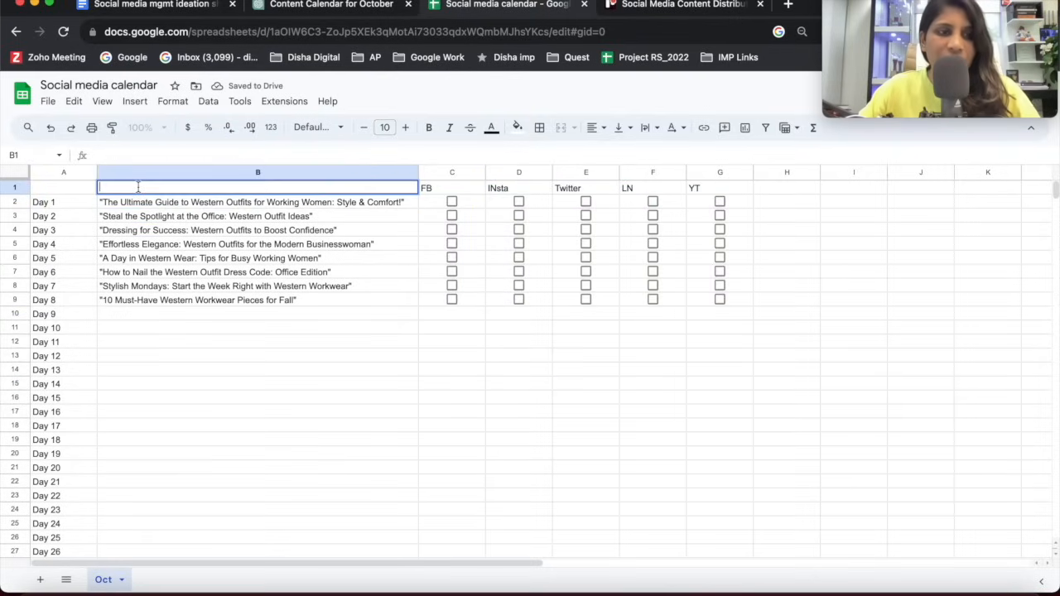
pyautogui.write('Topics')
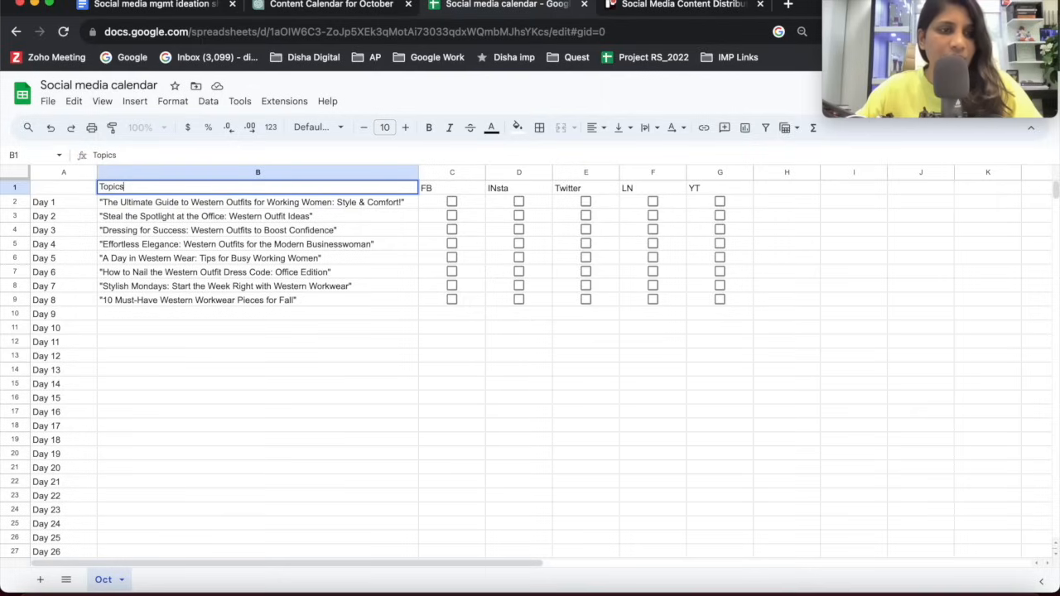
pyautogui.click(78, 186)
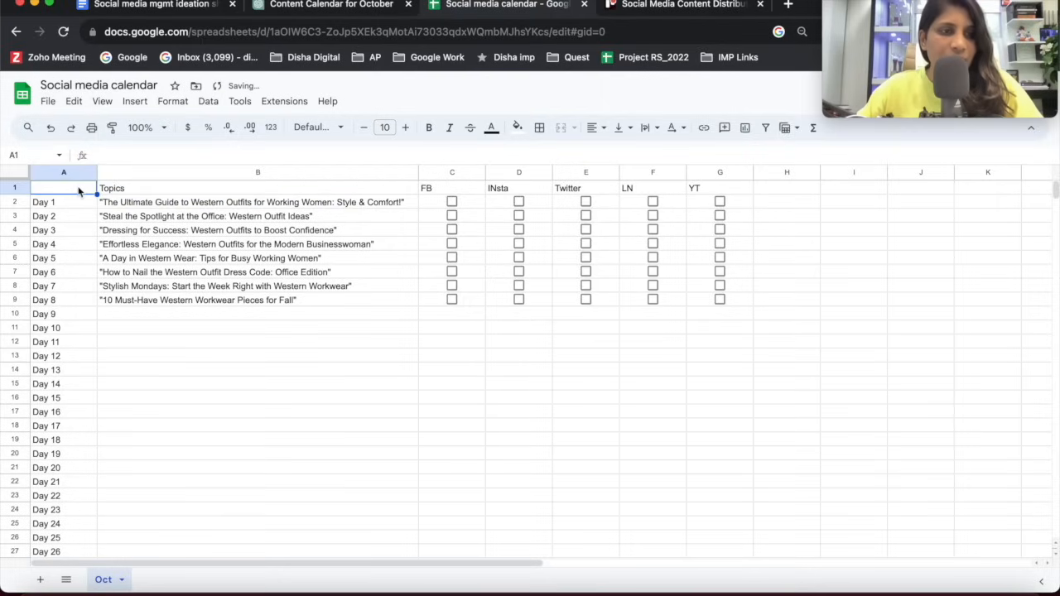
pyautogui.doubleClick(78, 188)
pyautogui.write('Days')
pyautogui.click(167, 302)
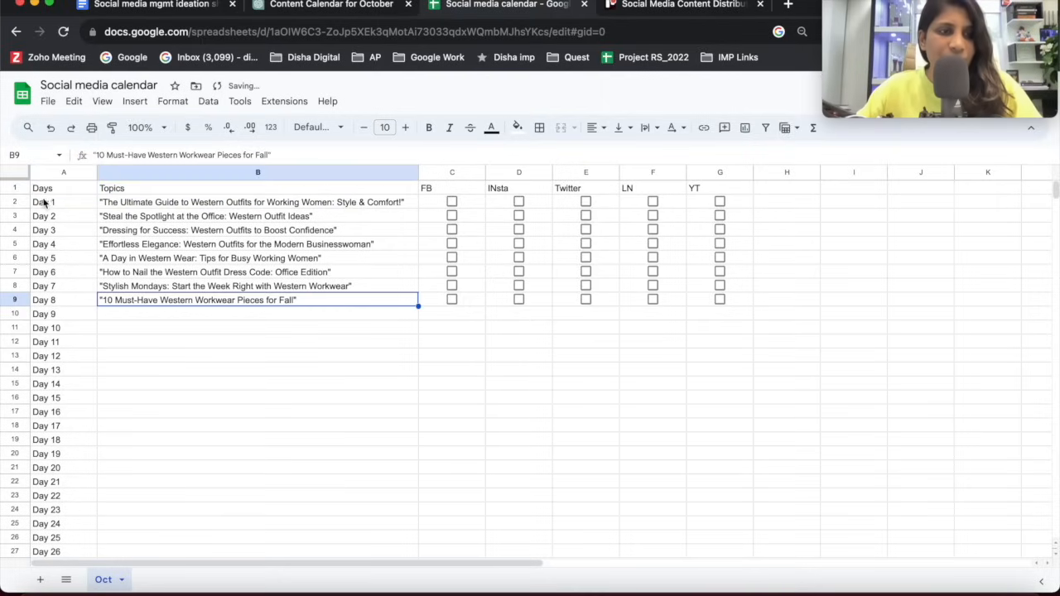
# Make the header row bold and fill it with orange.
pyautogui.click(16, 190)
pyautogui.click(429, 127)
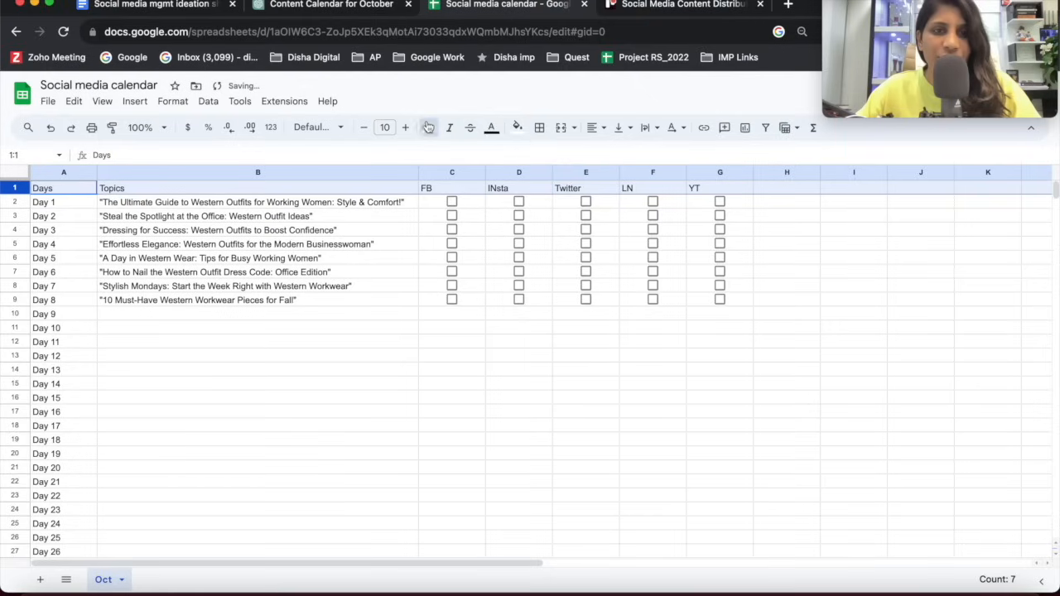
pyautogui.click(517, 126)
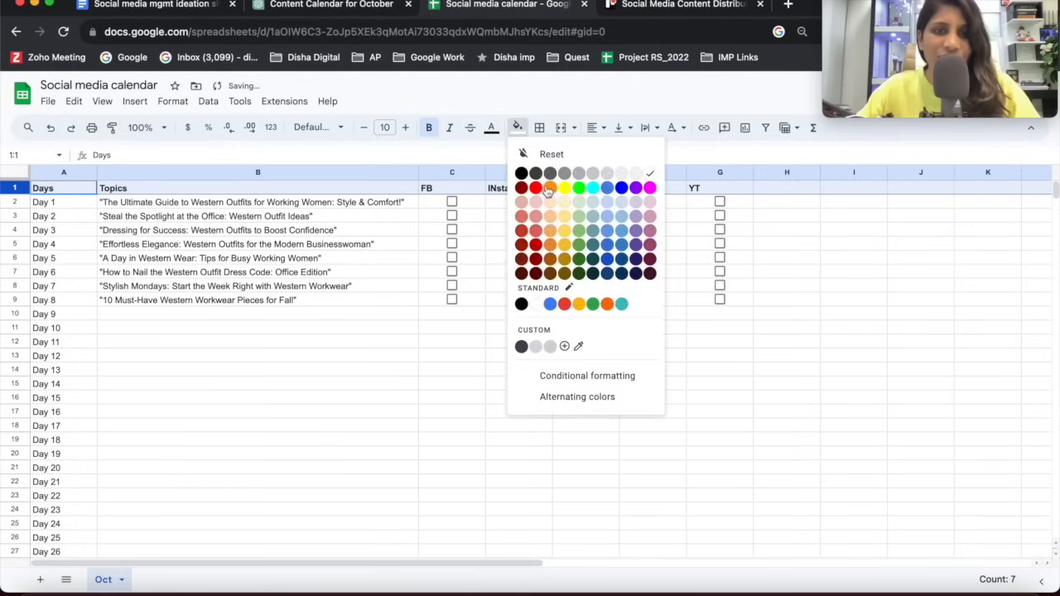
pyautogui.click(550, 187)
pyautogui.click(333, 272)
pyautogui.click(132, 232)
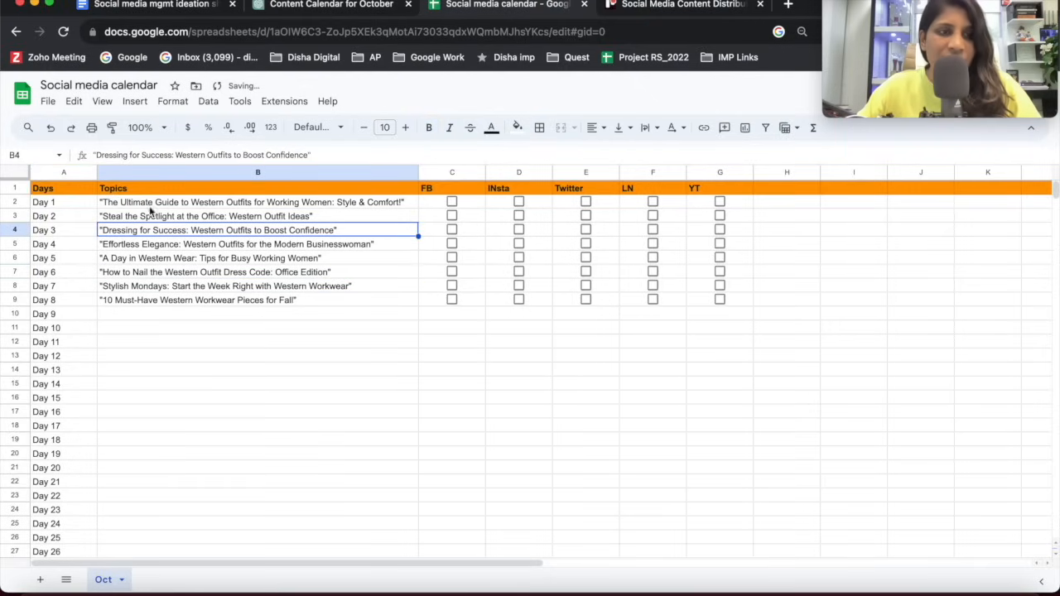
# Make the post titles in B2:B9 bold and widen the Topics column so the longest title fits.
pyautogui.moveTo(111, 206); pyautogui.dragTo(232, 305)
pyautogui.click(429, 126)
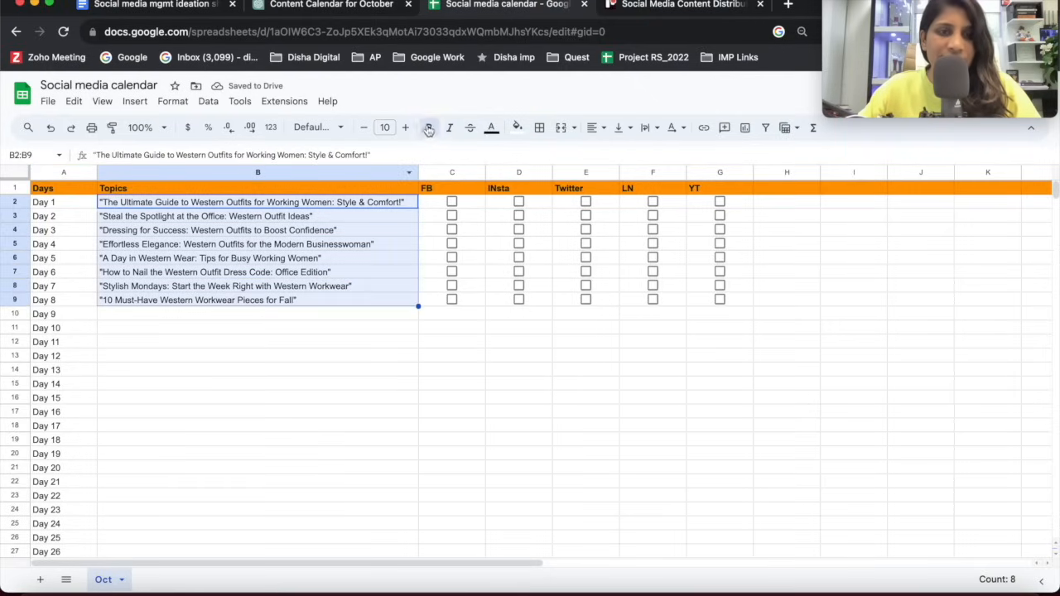
pyautogui.click(209, 288)
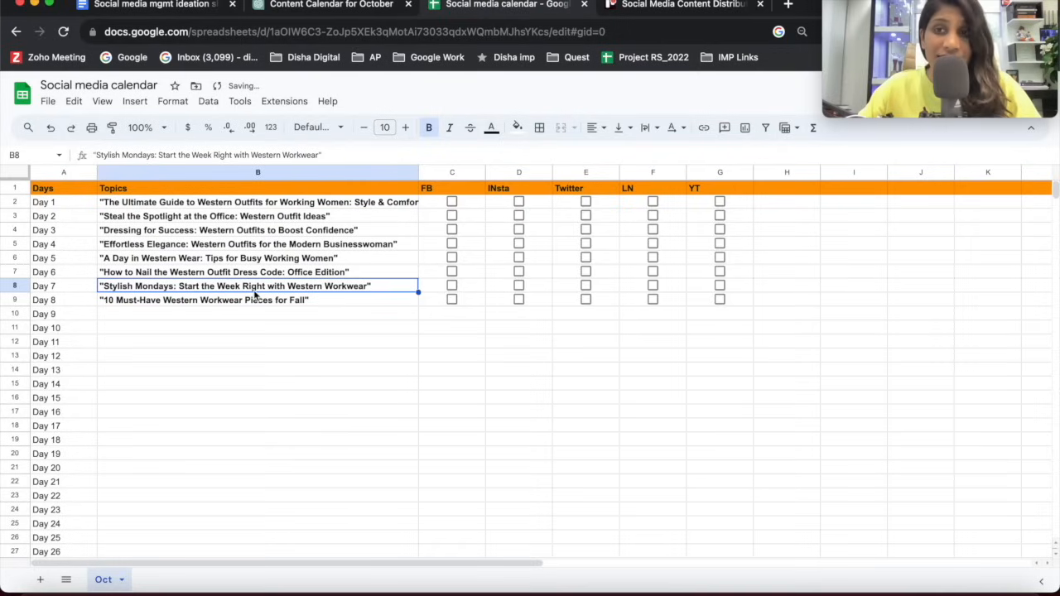
pyautogui.moveTo(235, 204); pyautogui.dragTo(256, 308)
pyautogui.moveTo(417, 171); pyautogui.dragTo(500, 172)
pyautogui.click(174, 232)
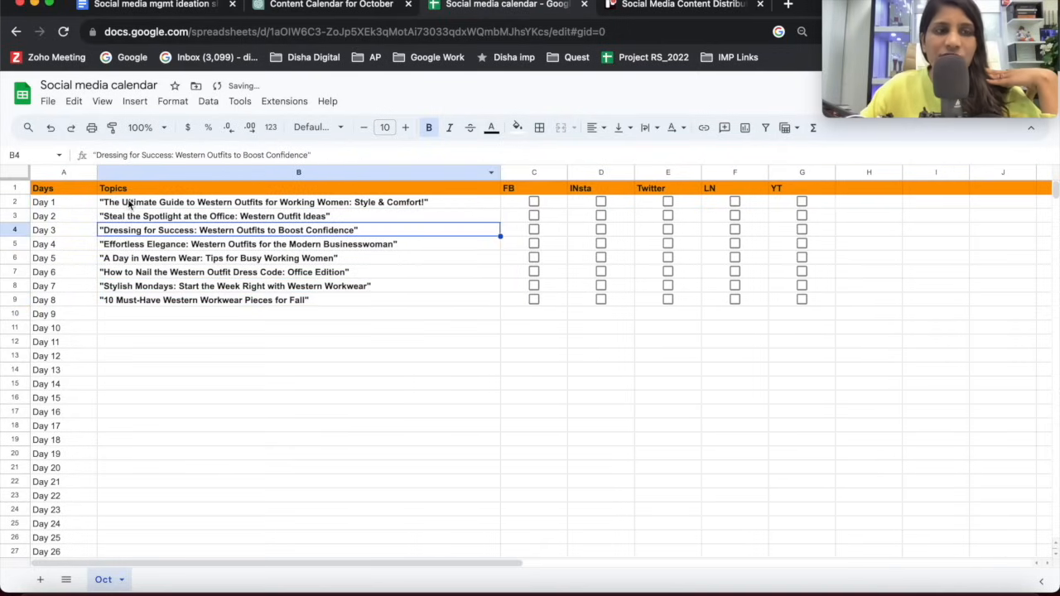
# Insert a column between Days and Topics and give it the header "Content Type".
pyautogui.click(129, 207)
pyautogui.click(363, 235)
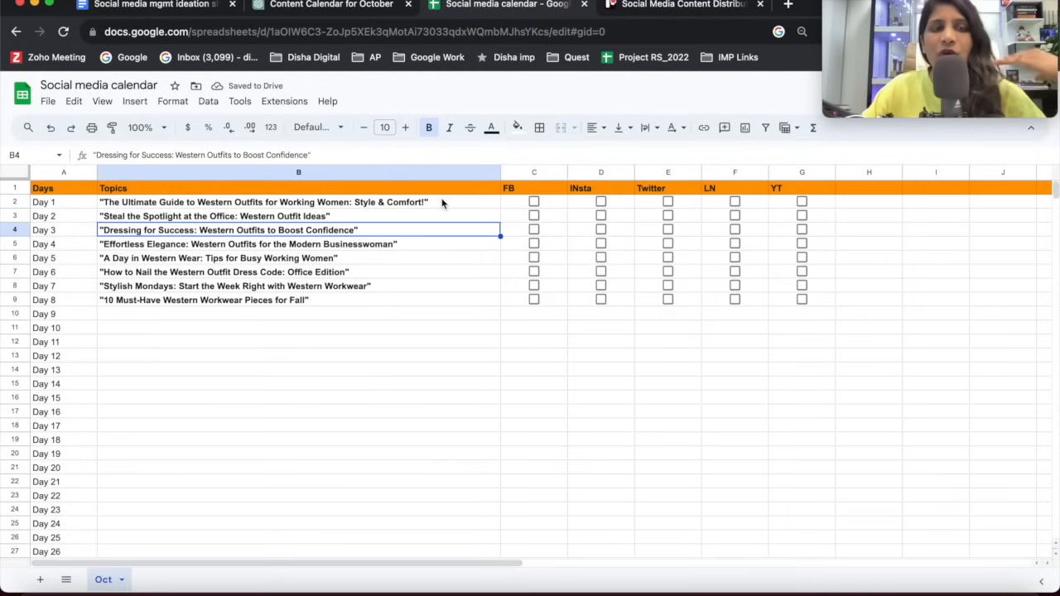
pyautogui.click(407, 247)
pyautogui.click(447, 206)
pyautogui.click(510, 208)
pyautogui.rightClick(490, 208)
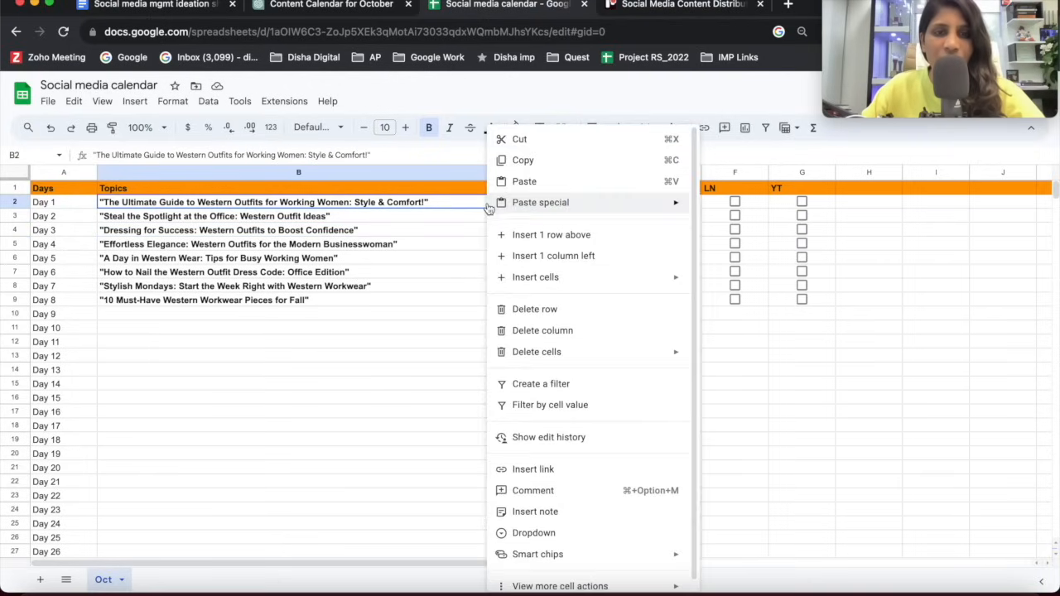
pyautogui.click(553, 256)
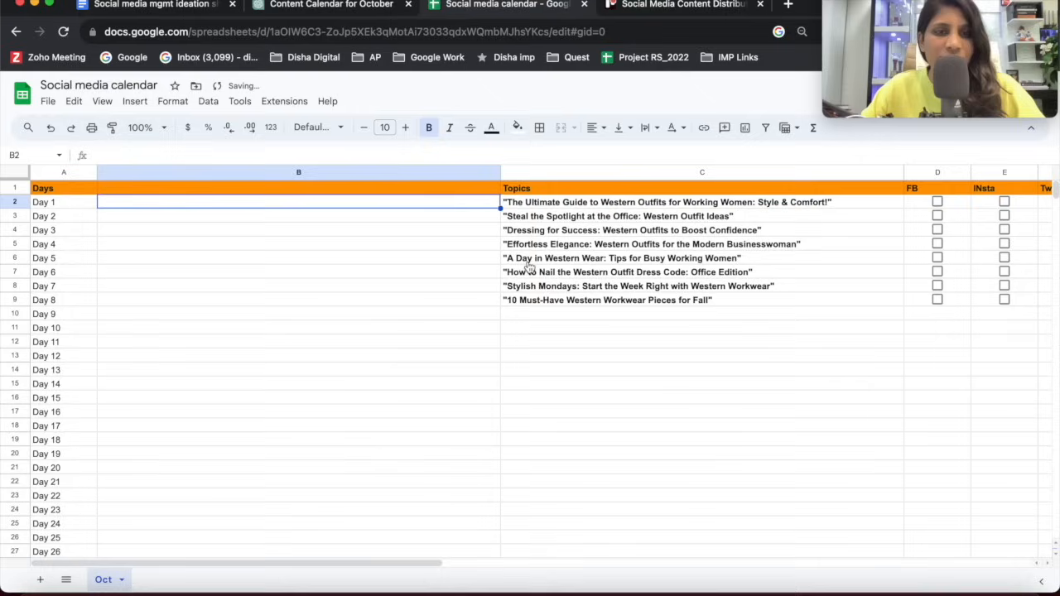
pyautogui.click(184, 186)
pyautogui.write('Co')
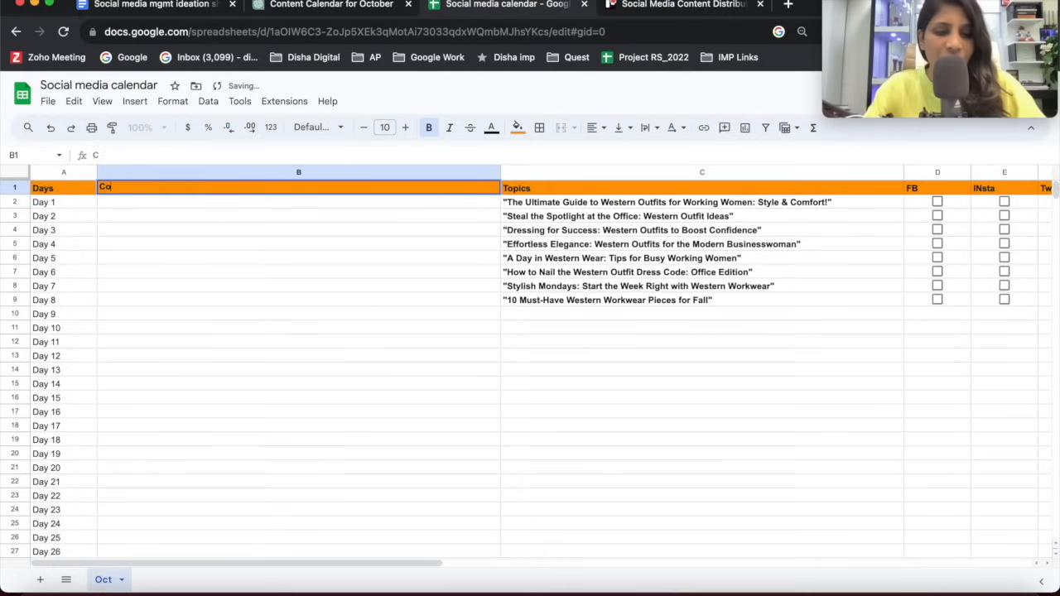
pyautogui.write('ntent Type')
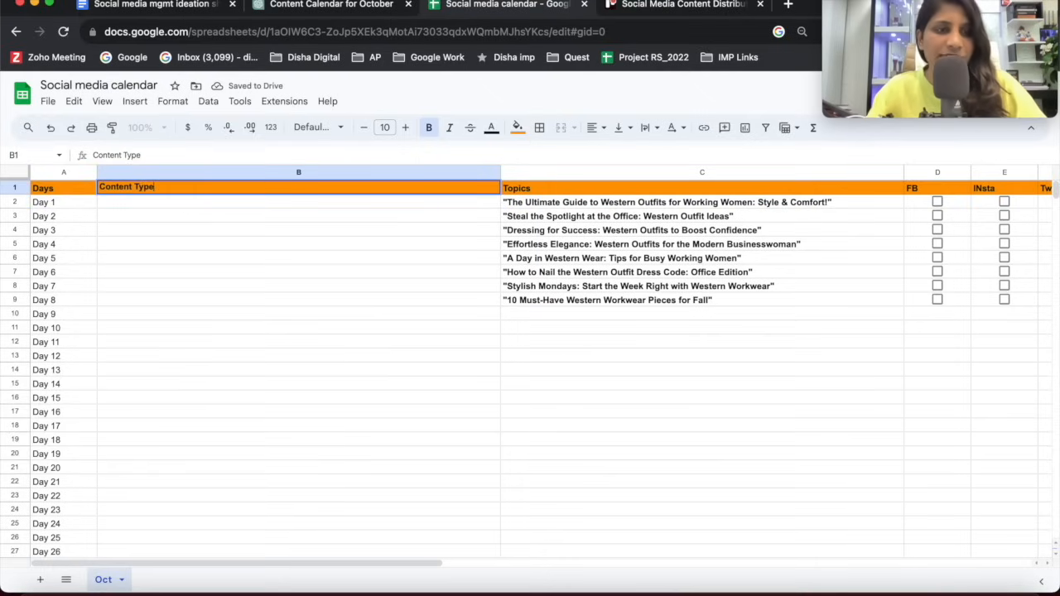
pyautogui.press('Return')
# Enter the content types Video, Post and Carosouls for Day 1 to Day 3.
pyautogui.write('Video')
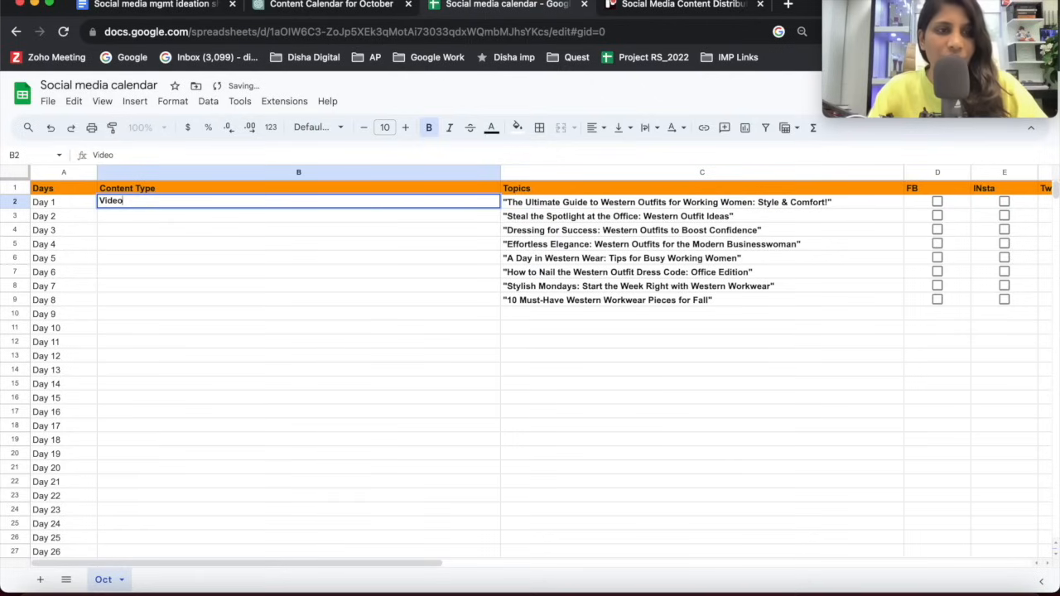
pyautogui.press('Return')
pyautogui.write('S')
pyautogui.press('BackSpace')
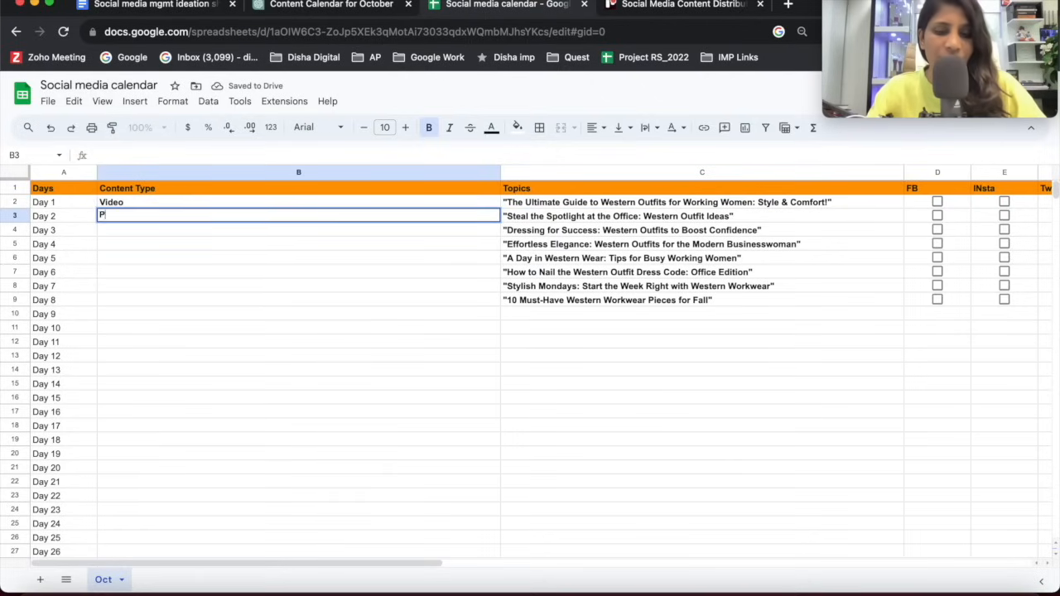
pyautogui.press('Return')
pyautogui.write('CArod')
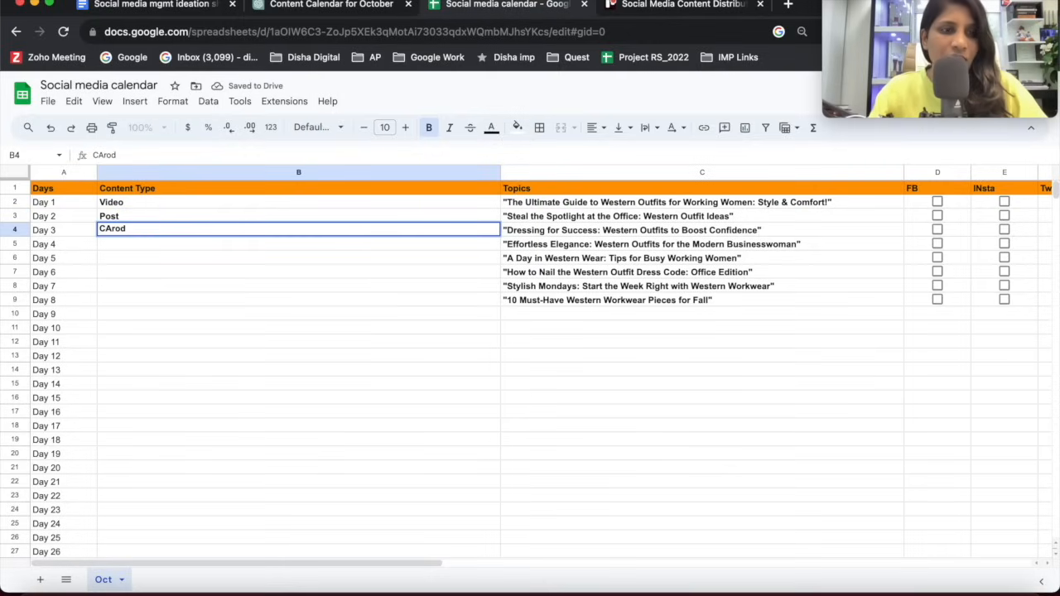
pyautogui.press('BackSpace')
pyautogui.press('BackSpace')
pyautogui.write('rosouls')
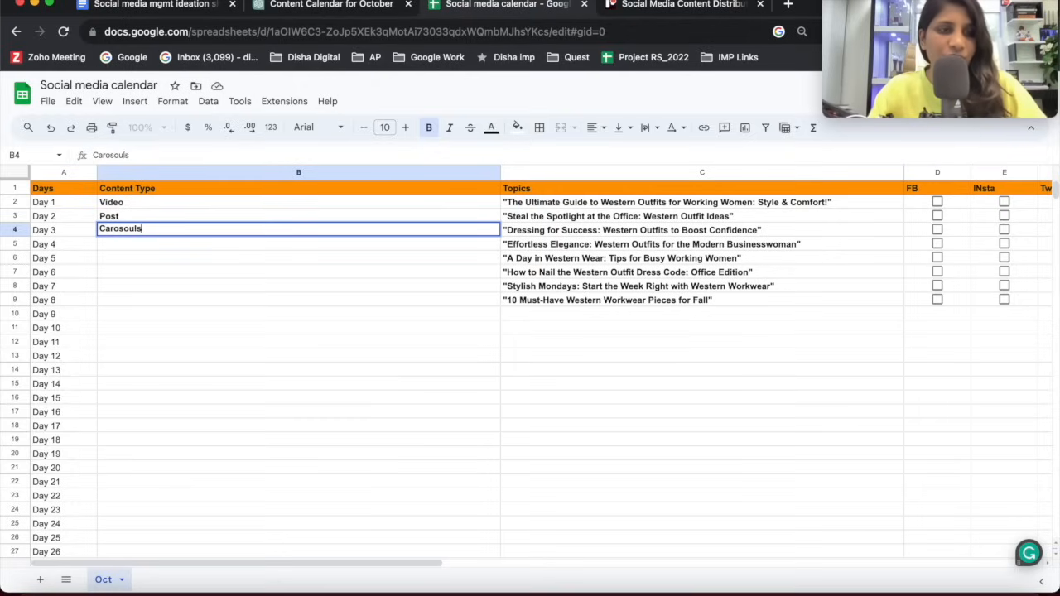
pyautogui.press('Return')
# Enter Video as the Day 4 content type and Infographics for Day 5.
pyautogui.write('Vi')
pyautogui.press('Return')
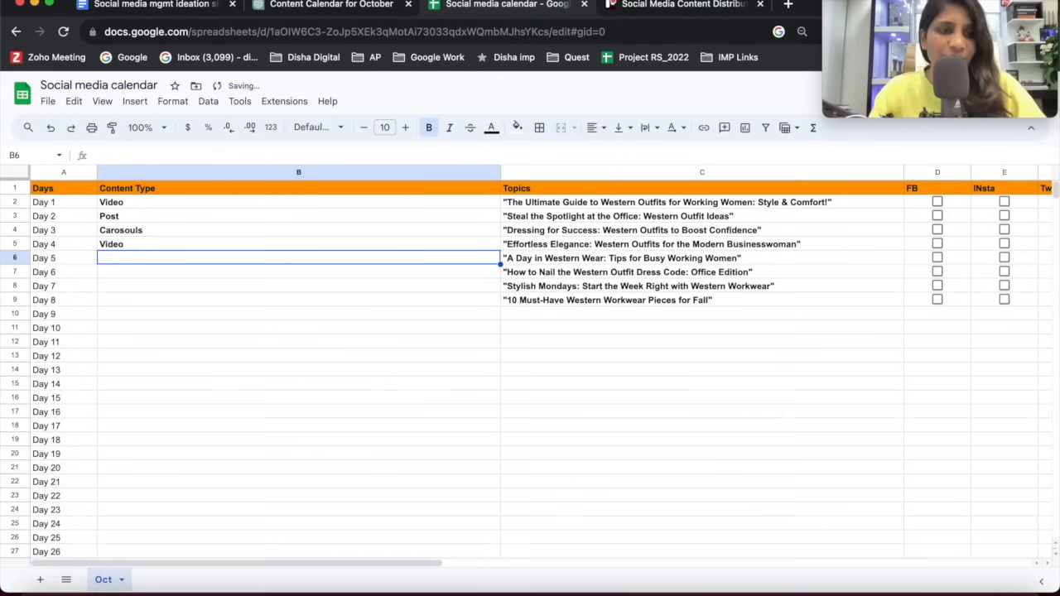
pyautogui.write('In')
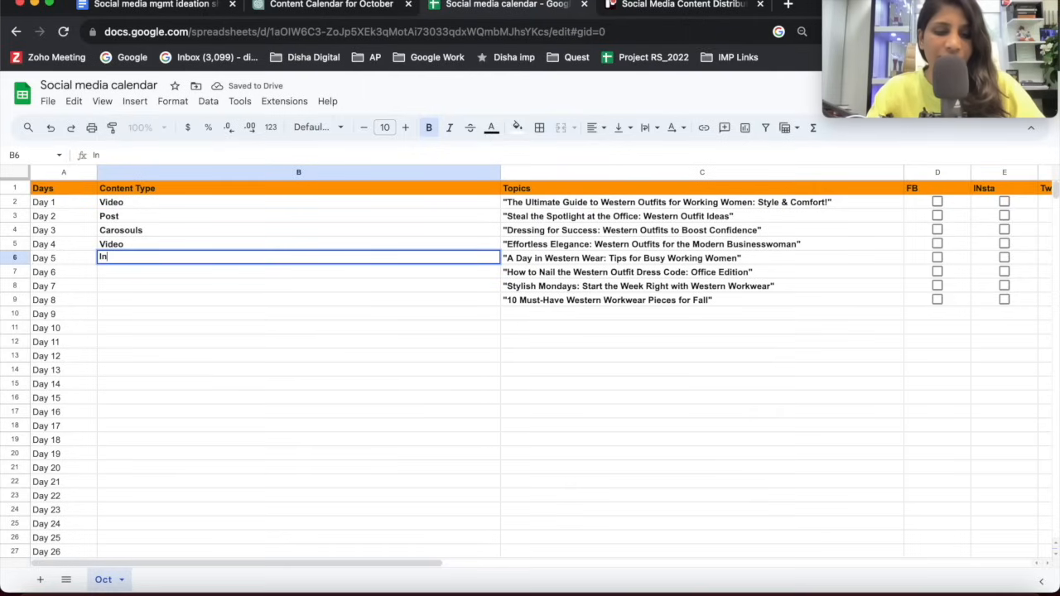
pyautogui.write('fographucs')
pyautogui.press('Return')
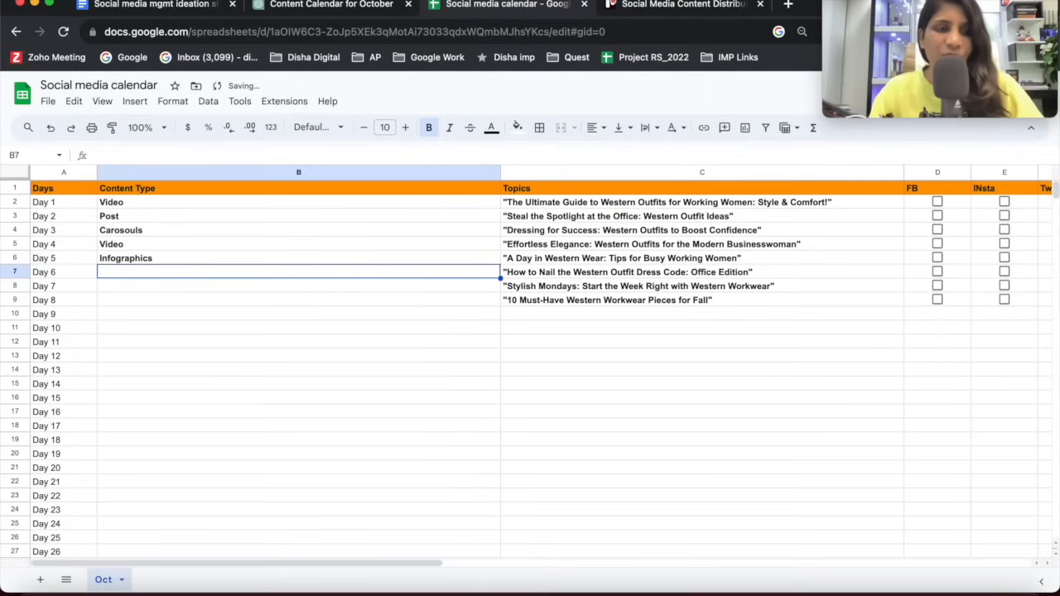
# Copy the Day 1 and Day 2 content types, Video and Post, into B7:B8 for Day 6 and Day 7.
pyautogui.moveTo(135, 203); pyautogui.dragTo(138, 218)
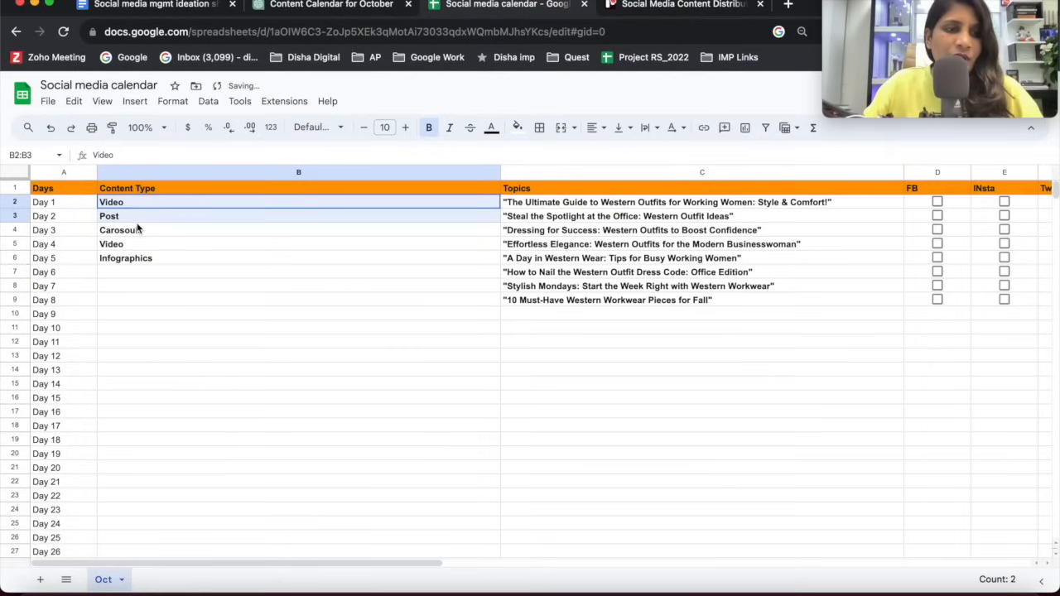
pyautogui.hotkey('ctrl', 'c')
pyautogui.click(165, 272)
pyautogui.hotkey('ctrl', 'v')
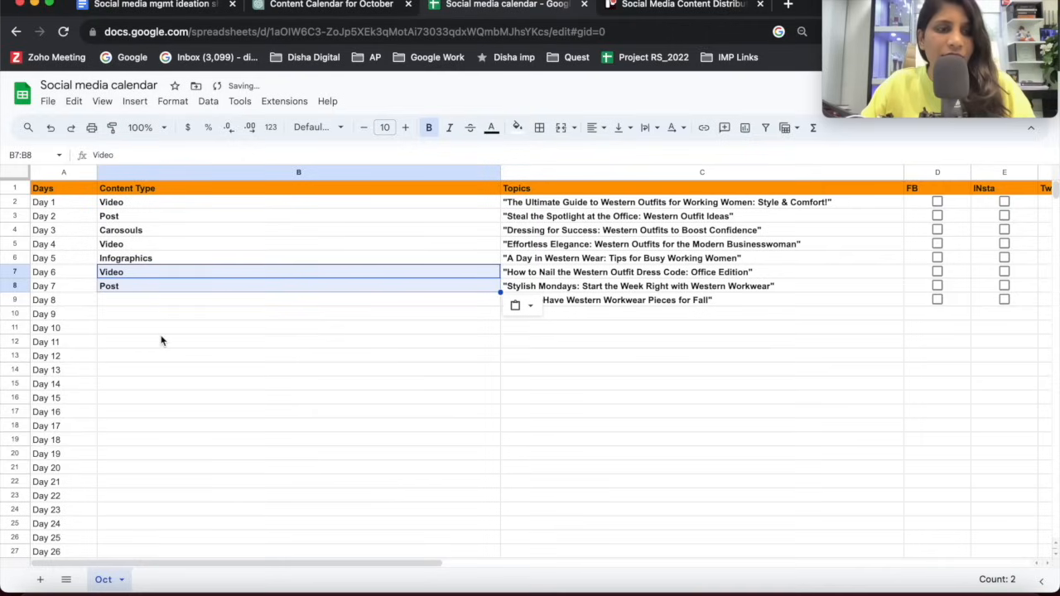
pyautogui.click(162, 331)
pyautogui.click(220, 300)
# Copy the Day 6 content type, Video, into B9 for Day 8.
pyautogui.click(160, 277)
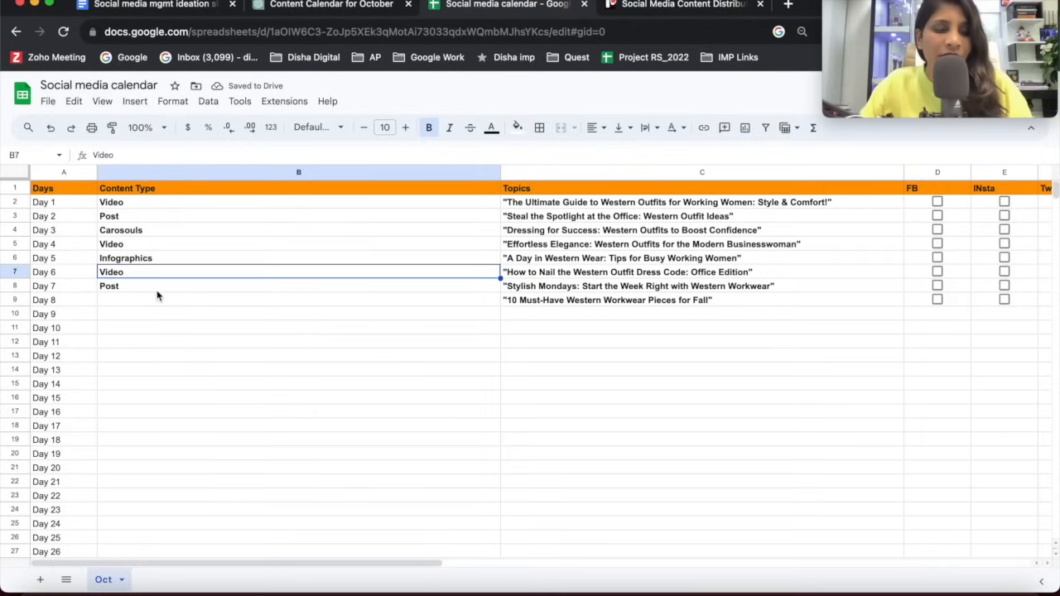
pyautogui.click(158, 300)
pyautogui.hotkey('ctrl', 'v')
pyautogui.click(412, 308)
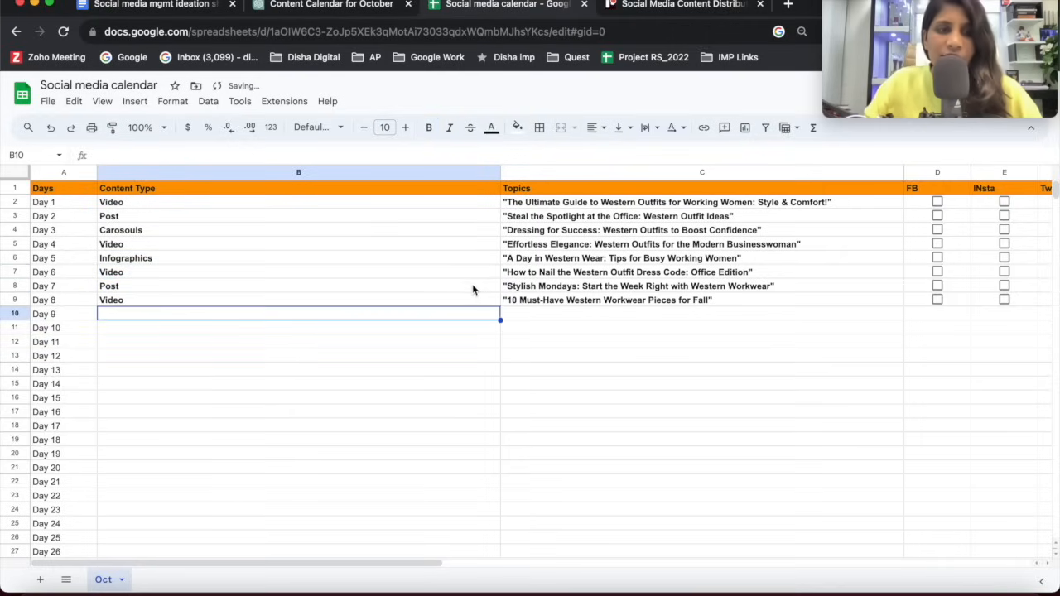
# Narrow the Content Type column so it just fits its entries and all platform columns fit on screen.
pyautogui.hscroll(5, 464, 249)
pyautogui.hscroll(-5, 455, 207)
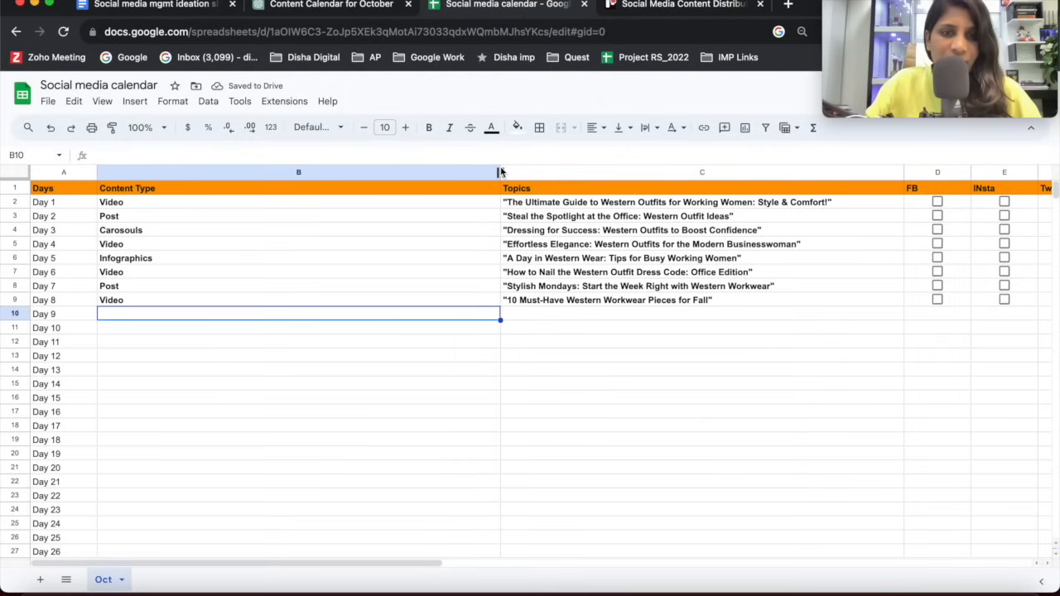
pyautogui.moveTo(500, 172); pyautogui.dragTo(166, 172)
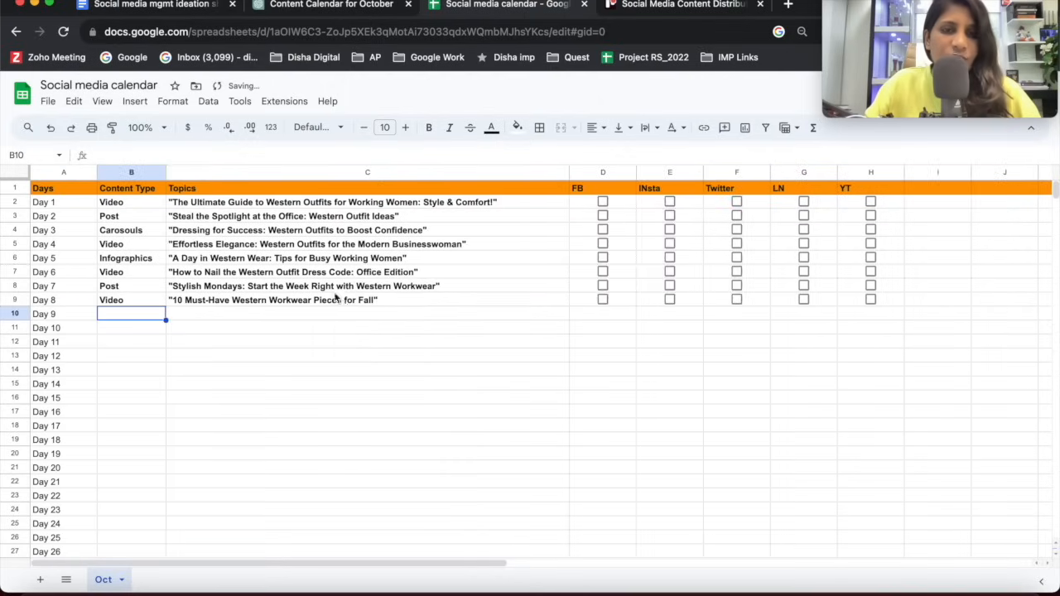
# Tick the FB checkboxes for Day 1, Day 2, Day 6 and Day 8.
pyautogui.hscroll(1, 340, 303)
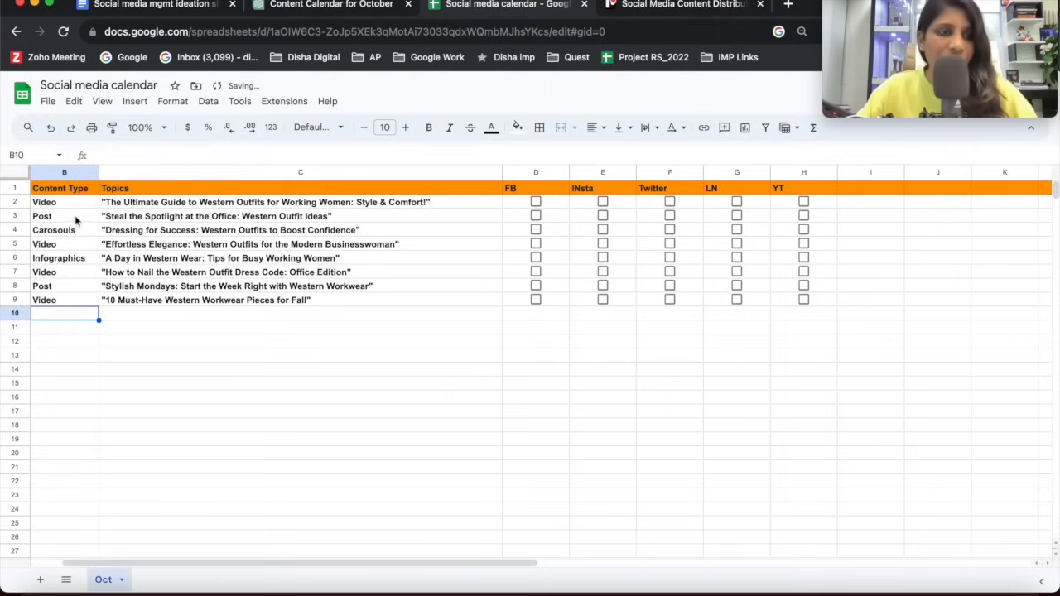
pyautogui.click(74, 245)
pyautogui.click(79, 304)
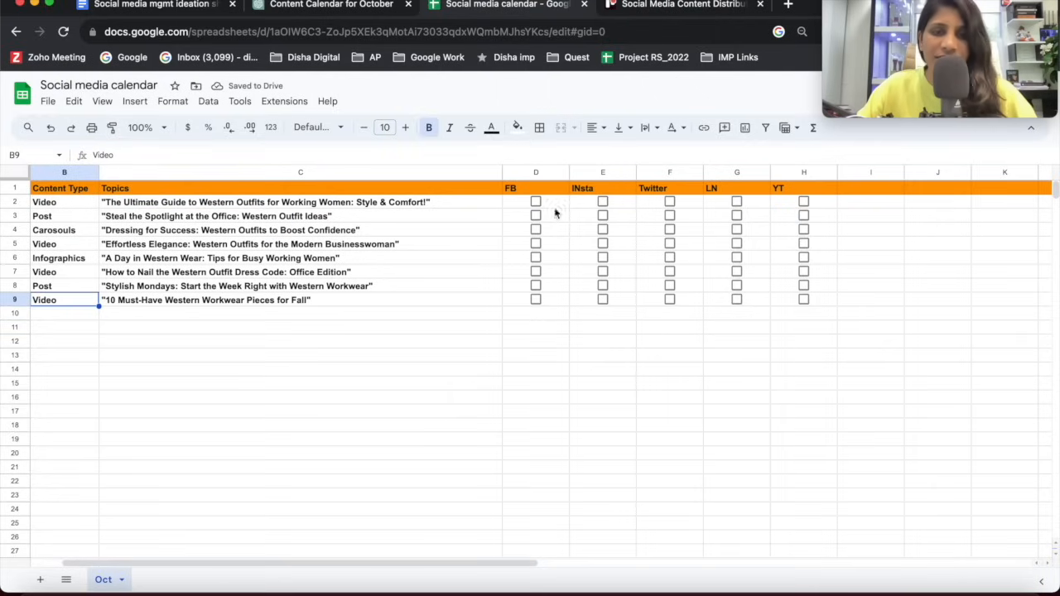
pyautogui.click(536, 202)
pyautogui.click(536, 217)
pyautogui.click(536, 272)
pyautogui.click(536, 301)
pyautogui.click(336, 260)
pyautogui.click(534, 234)
pyautogui.click(500, 205)
pyautogui.click(505, 206)
pyautogui.rightClick(500, 206)
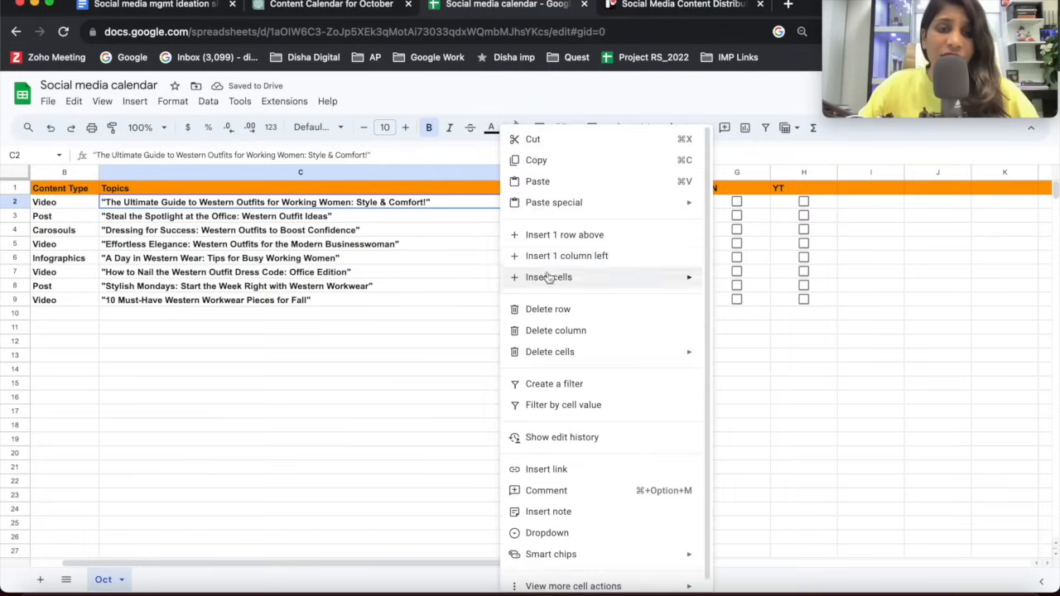
pyautogui.click(421, 260)
pyautogui.click(518, 230)
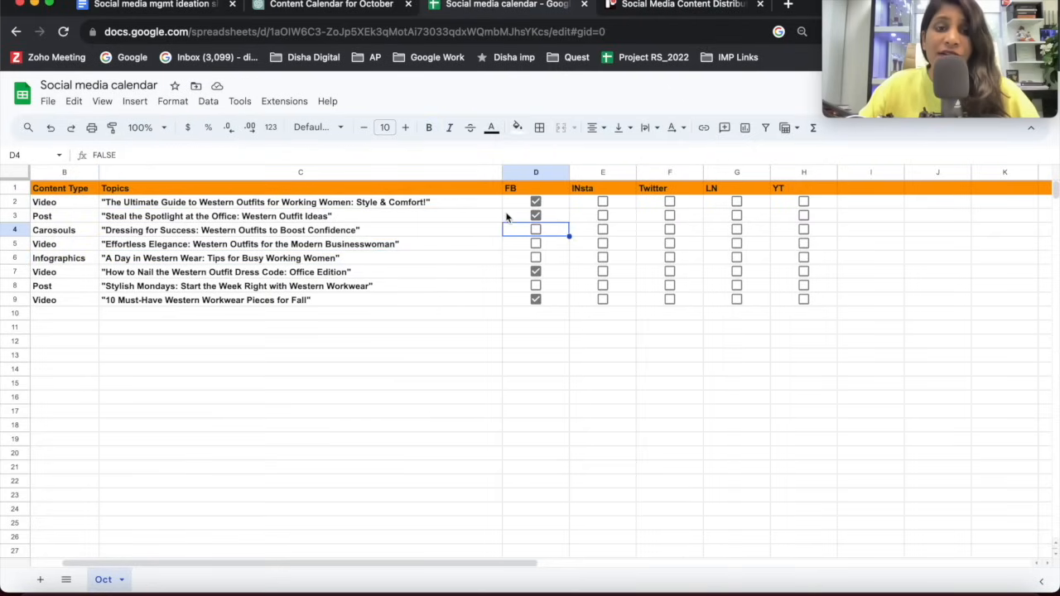
pyautogui.hscroll(-2, 378, 256)
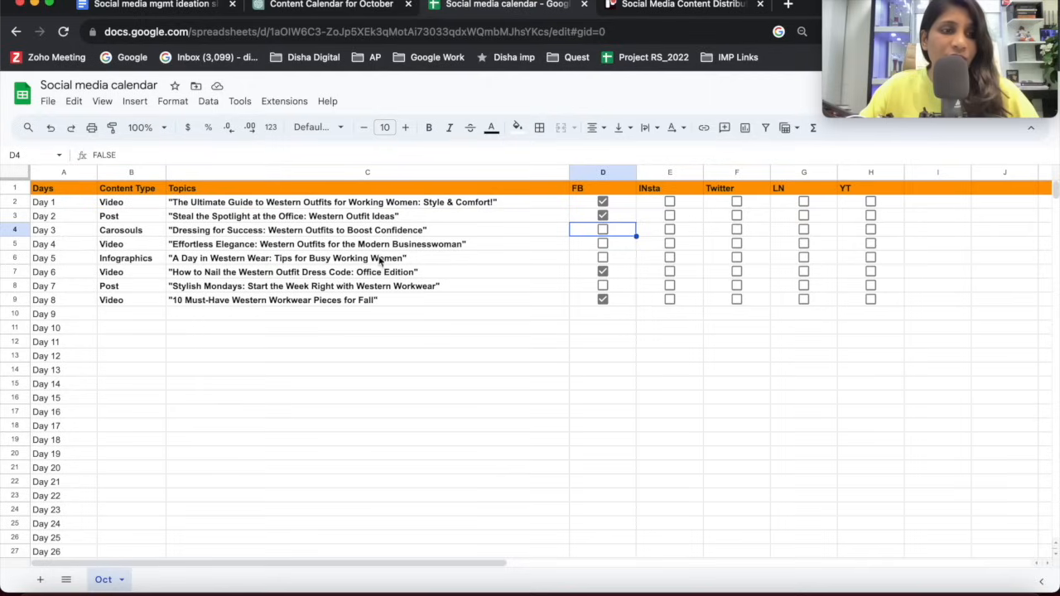
pyautogui.click(66, 206)
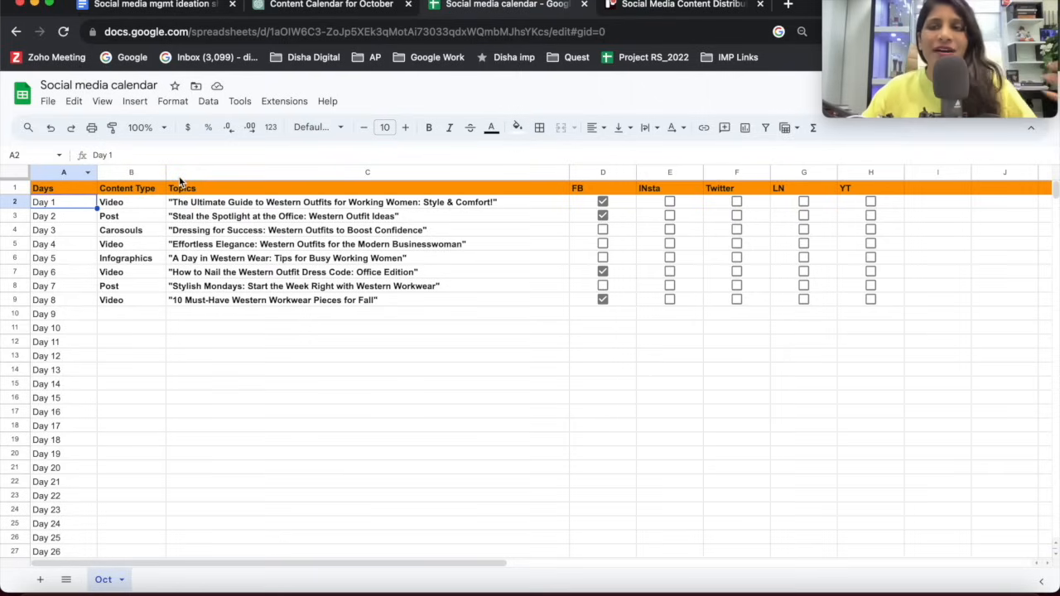
pyautogui.click(191, 222)
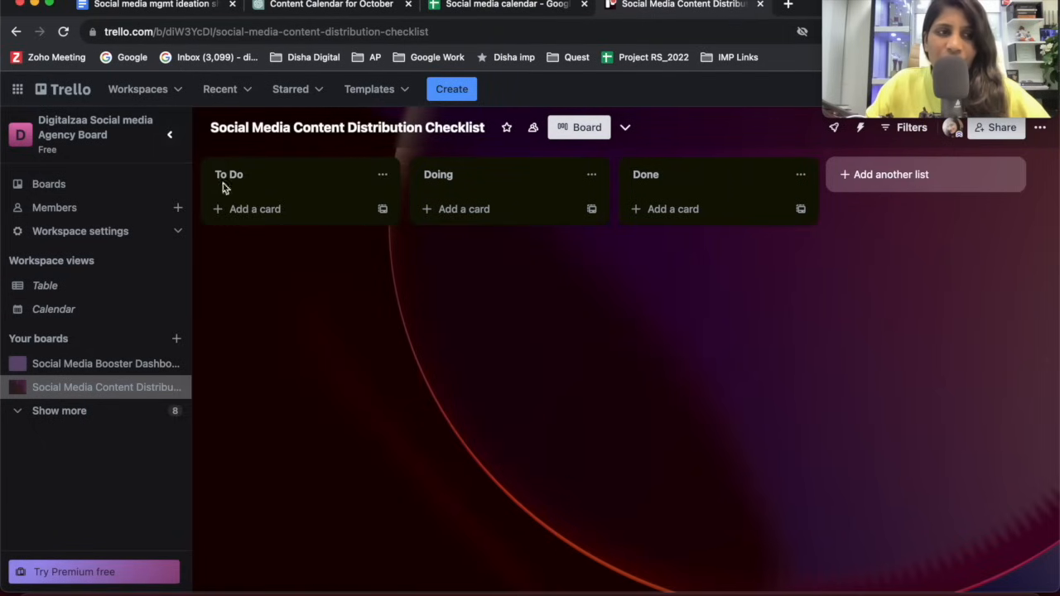
pyautogui.click(175, 33)
pyautogui.click(125, 31)
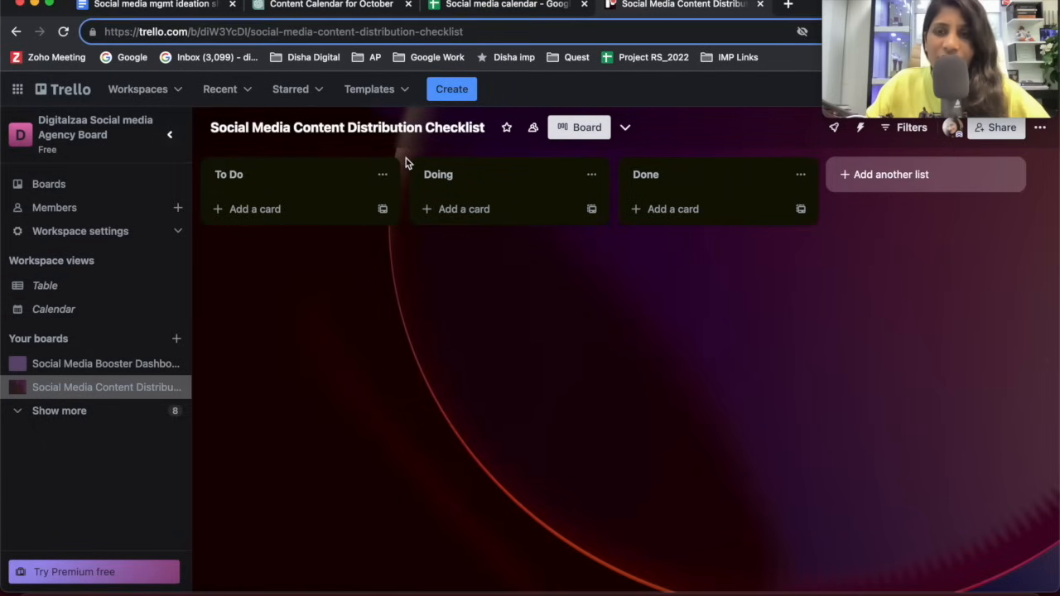
pyautogui.click(268, 390)
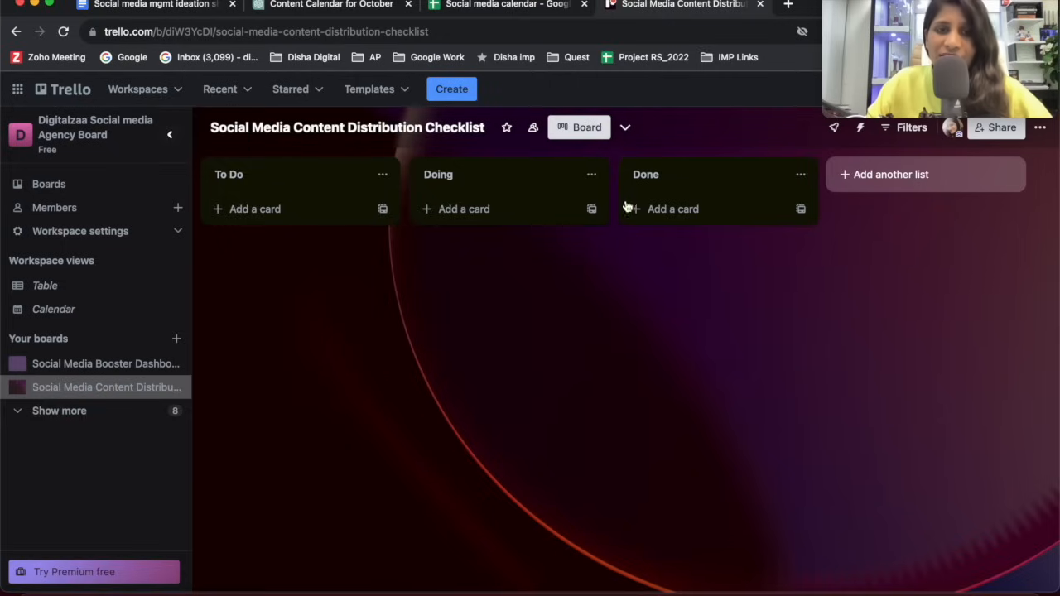
pyautogui.click(238, 208)
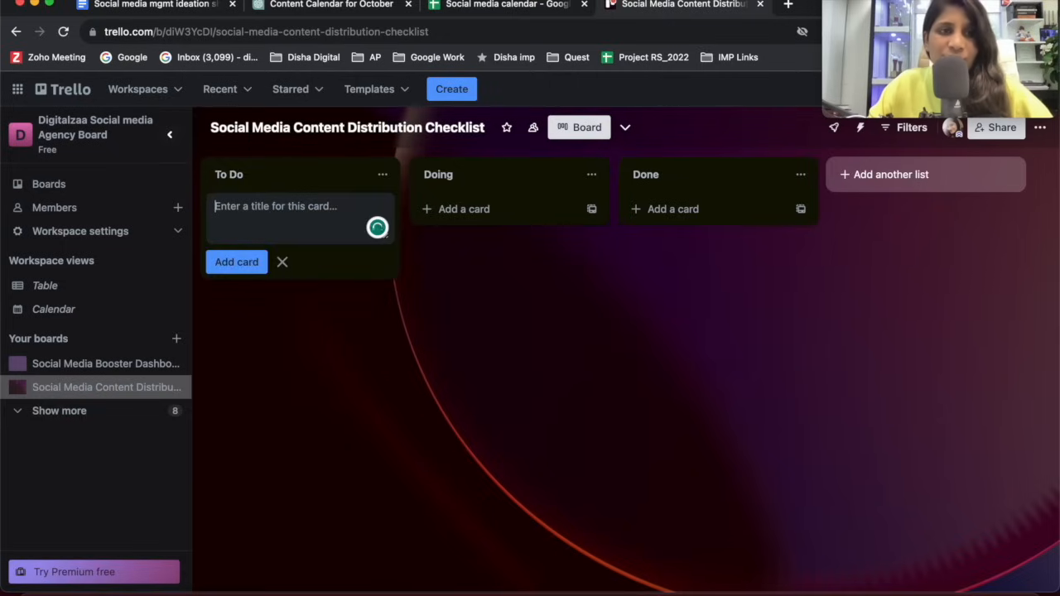
pyautogui.click(298, 7)
pyautogui.click(494, 6)
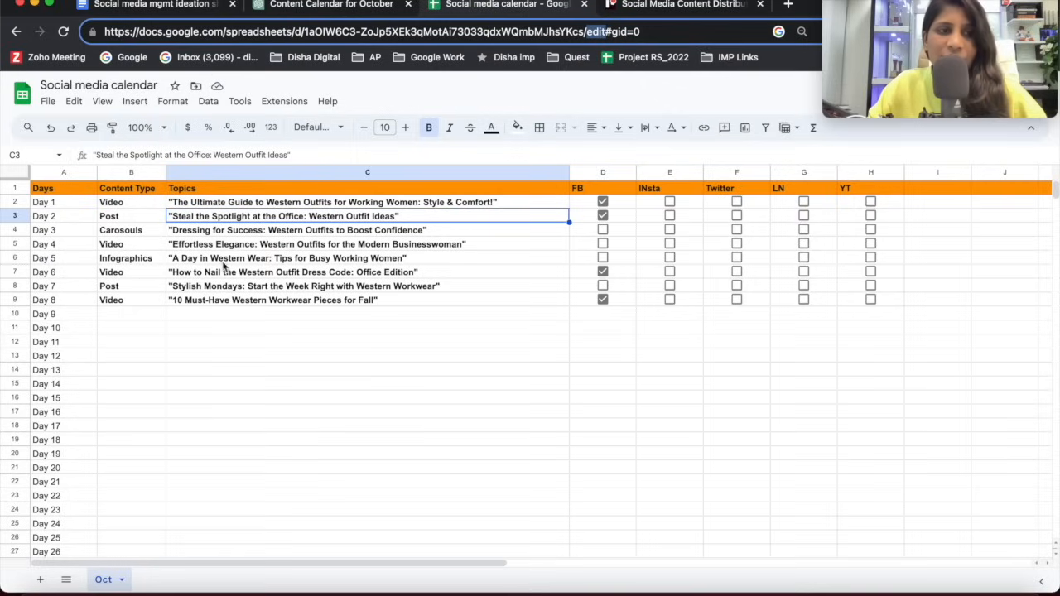
pyautogui.moveTo(201, 207); pyautogui.dragTo(220, 305)
pyautogui.hotkey('ctrl', 'c')
pyautogui.click(361, 6)
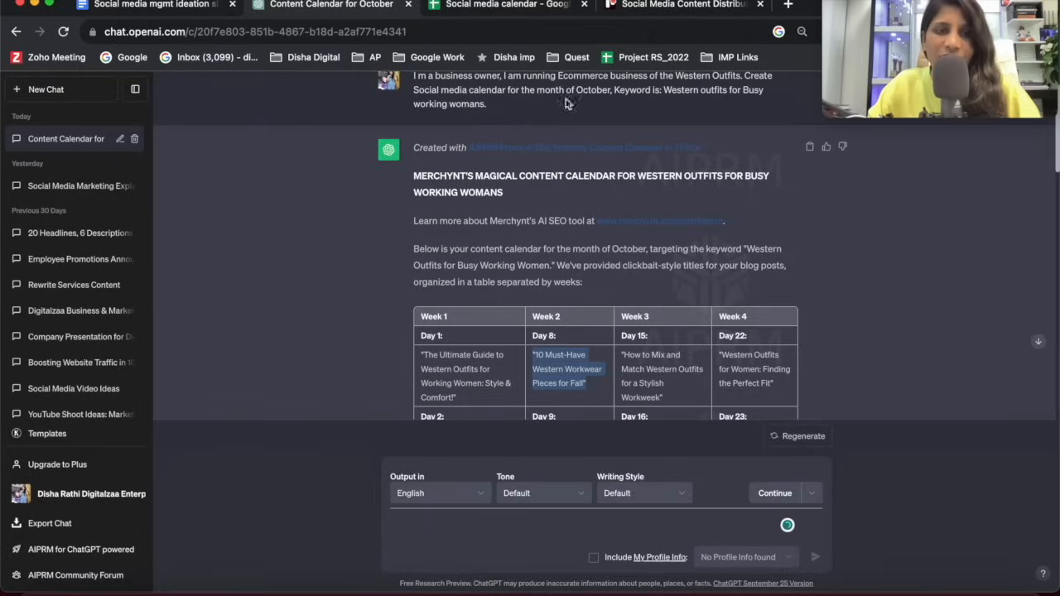
# Switch to the Trello board and start a new card in the To Do list with the title text "Day 1:".
pyautogui.click(643, 9)
pyautogui.click(263, 252)
pyautogui.click(248, 208)
pyautogui.write('Day 1:')
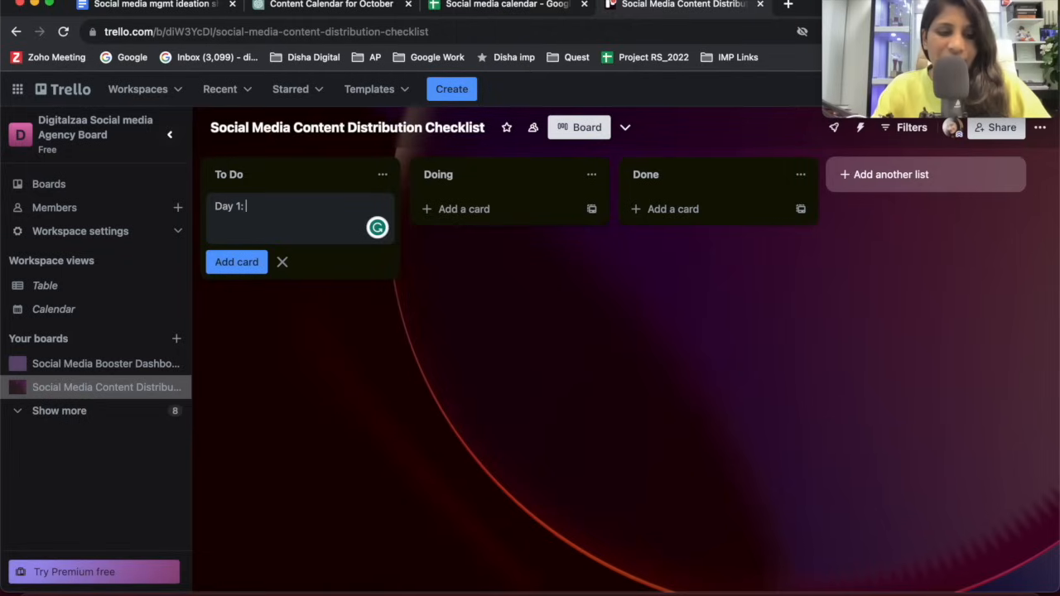
# Copy the Day 1 topic text from the calendar sheet, append it to the "Day 1:" card title in Trello and add the card.
pyautogui.click(308, 10)
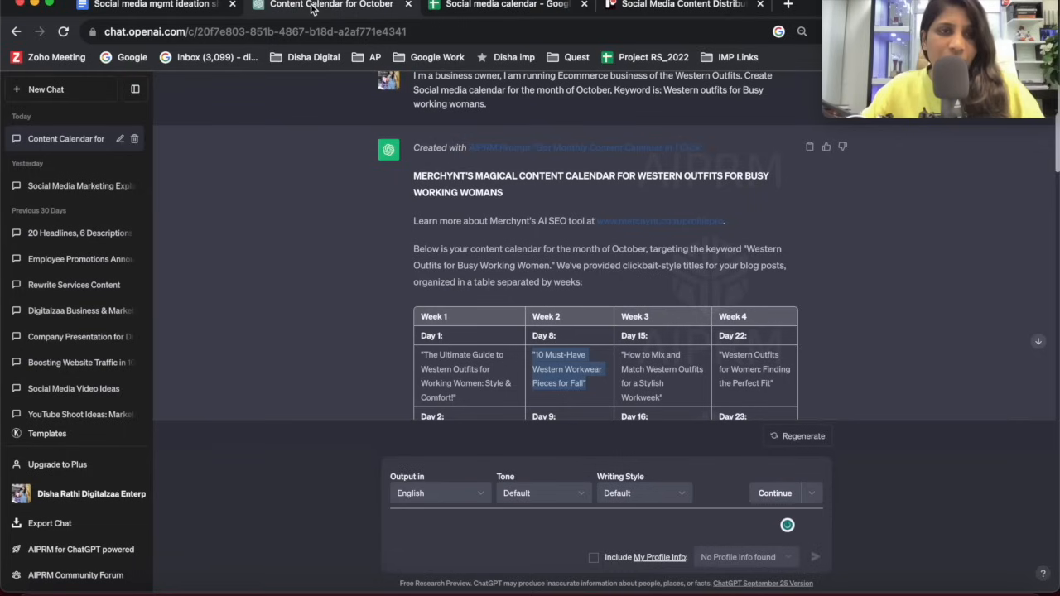
pyautogui.click(465, 8)
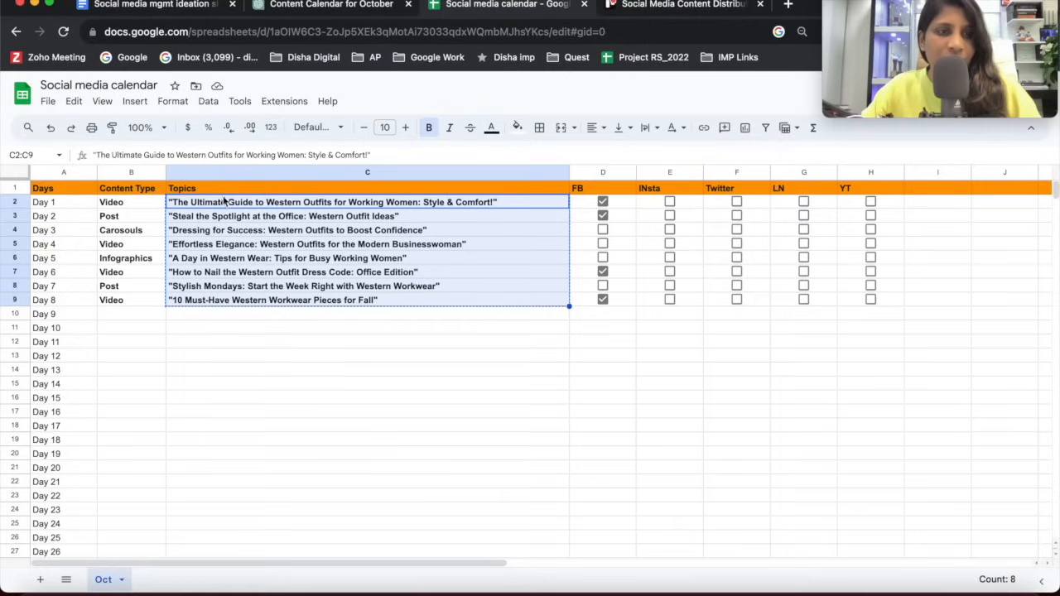
pyautogui.click(234, 245)
pyautogui.click(250, 214)
pyautogui.click(269, 258)
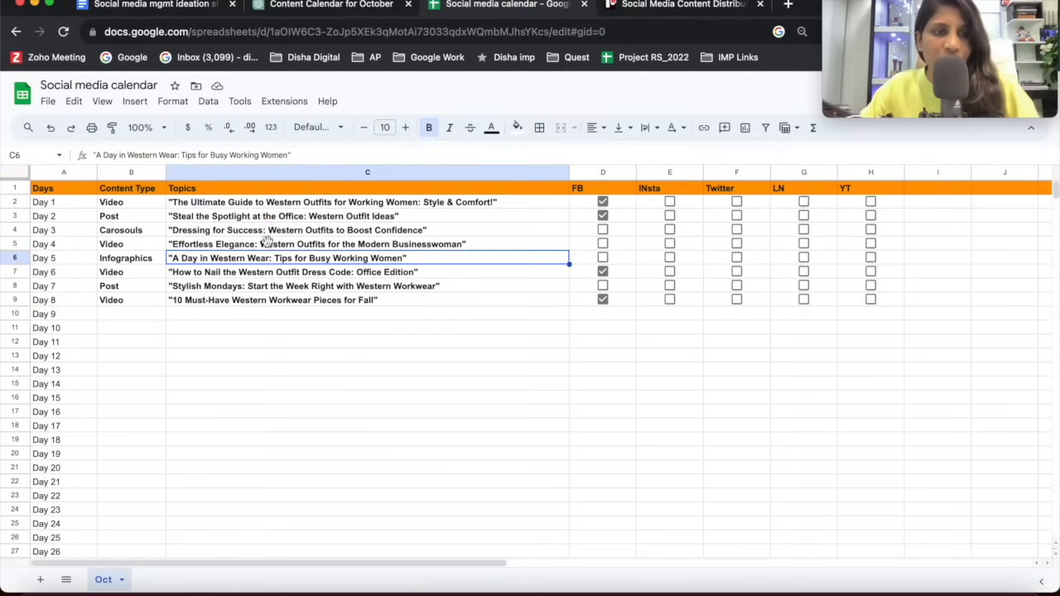
pyautogui.tripleClick(275, 202)
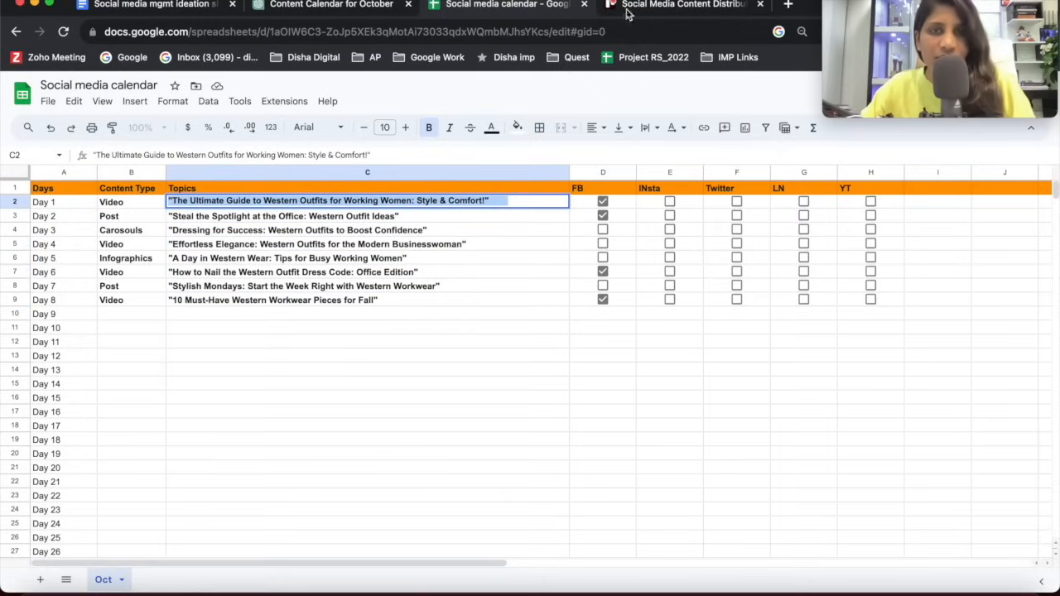
pyautogui.click(663, 7)
pyautogui.hotkey('ctrl', 'v')
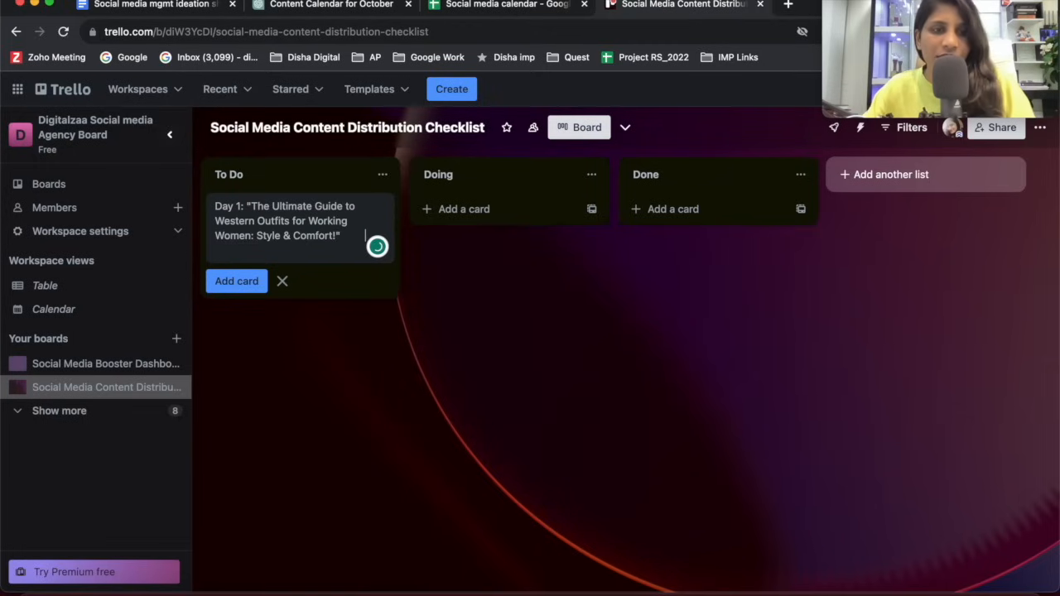
pyautogui.press('Return')
# Add a To Do card titled "Day 2:" followed by the Day 2 topic text copied from the calendar sheet.
pyautogui.write('Day 2:')
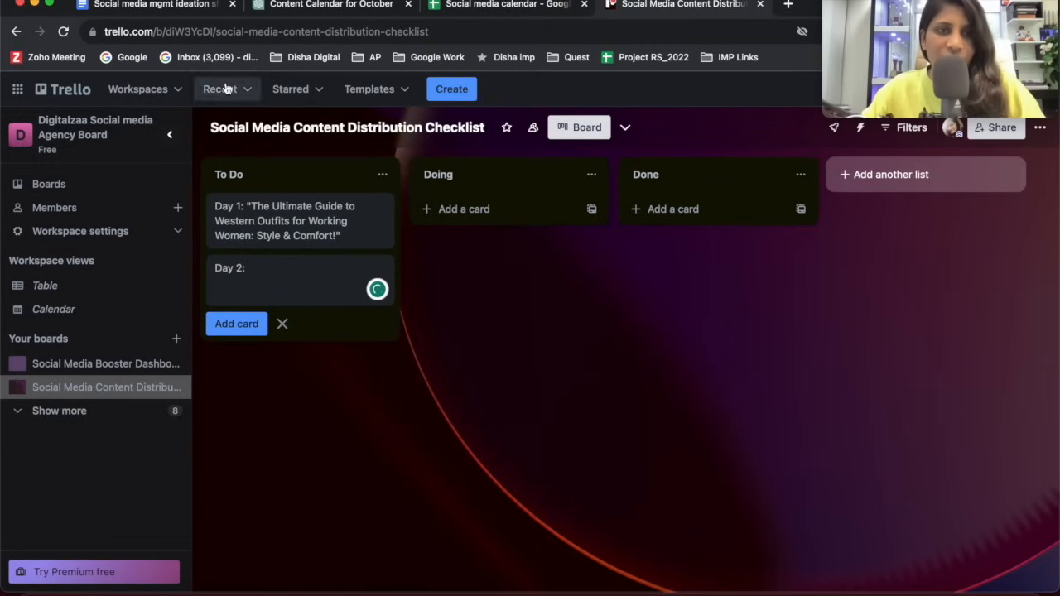
pyautogui.click(309, 9)
pyautogui.click(506, 10)
pyautogui.click(273, 231)
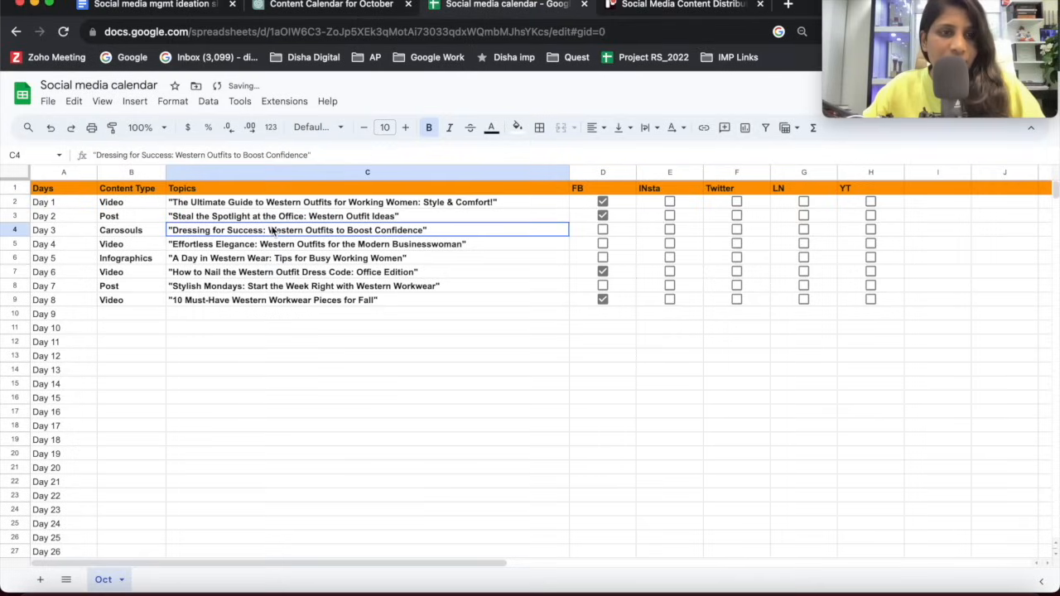
pyautogui.click(274, 217)
pyautogui.doubleClick(272, 215)
pyautogui.press('super+a')
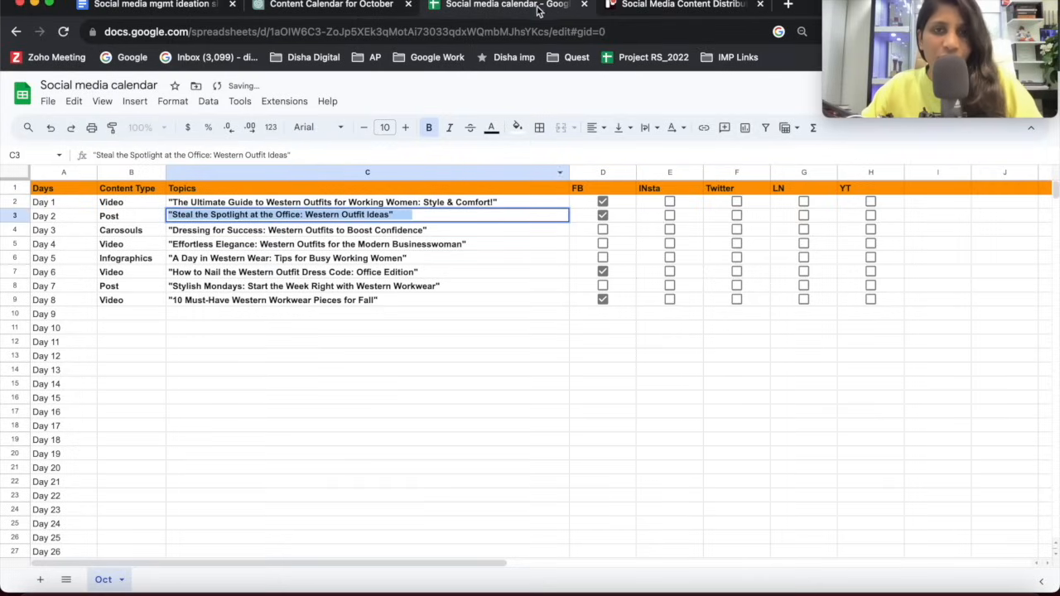
pyautogui.click(660, 10)
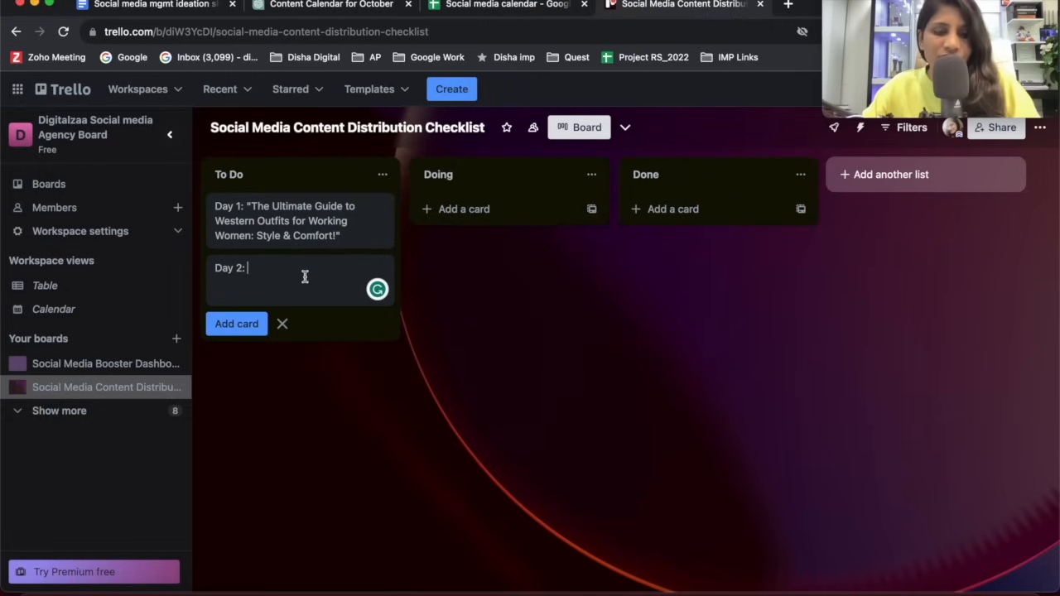
pyautogui.press('super+v')
pyautogui.click(253, 346)
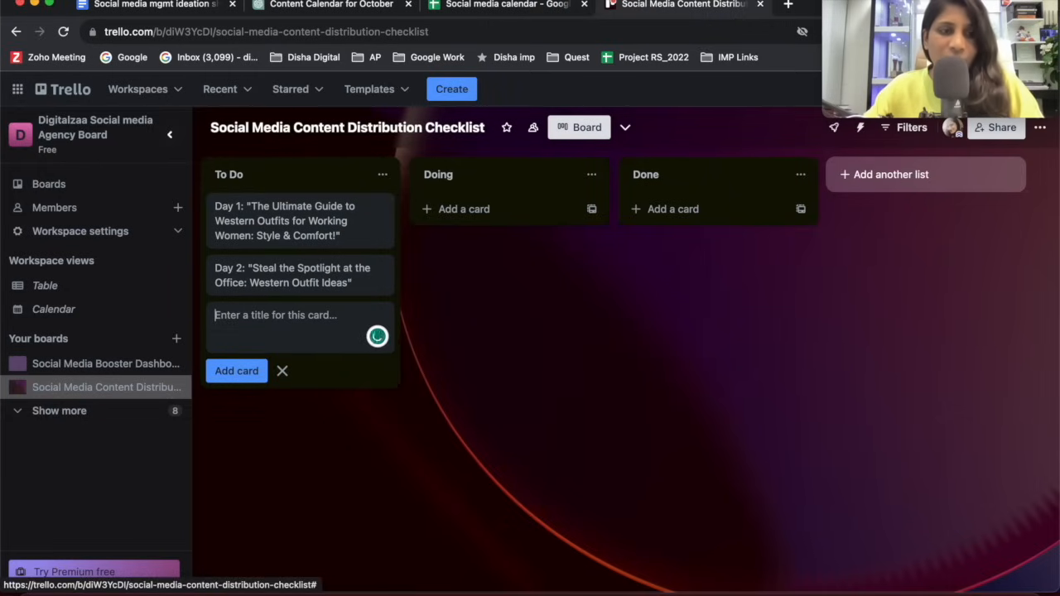
# Copy the Day 3 topic from the calendar sheet and add it to Trello's To Do list as a card titled "Day 3:" plus the topic.
pyautogui.click(454, 10)
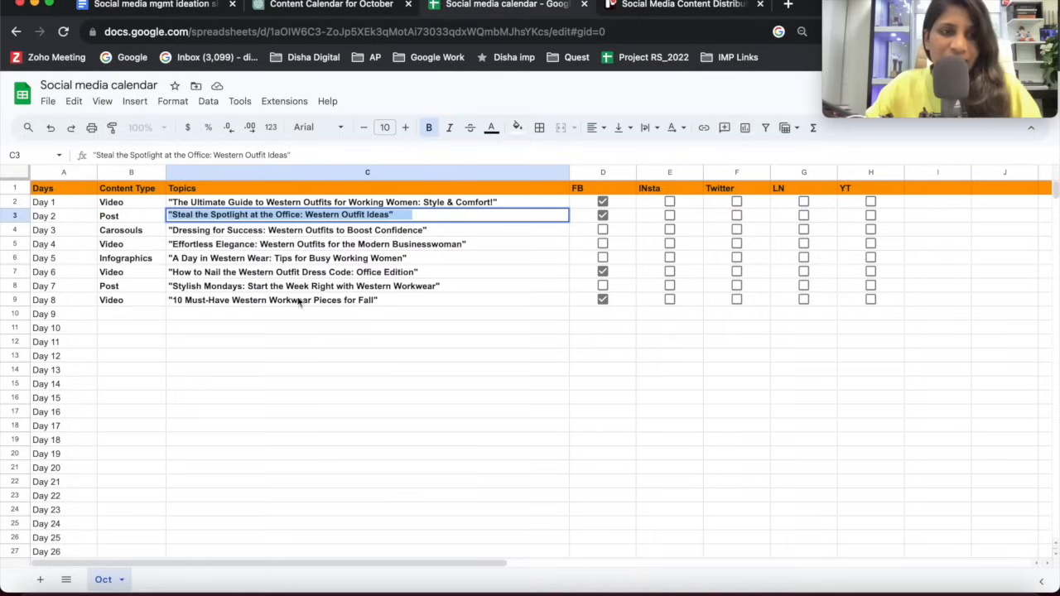
pyautogui.doubleClick(268, 233)
pyautogui.tripleClick(267, 232)
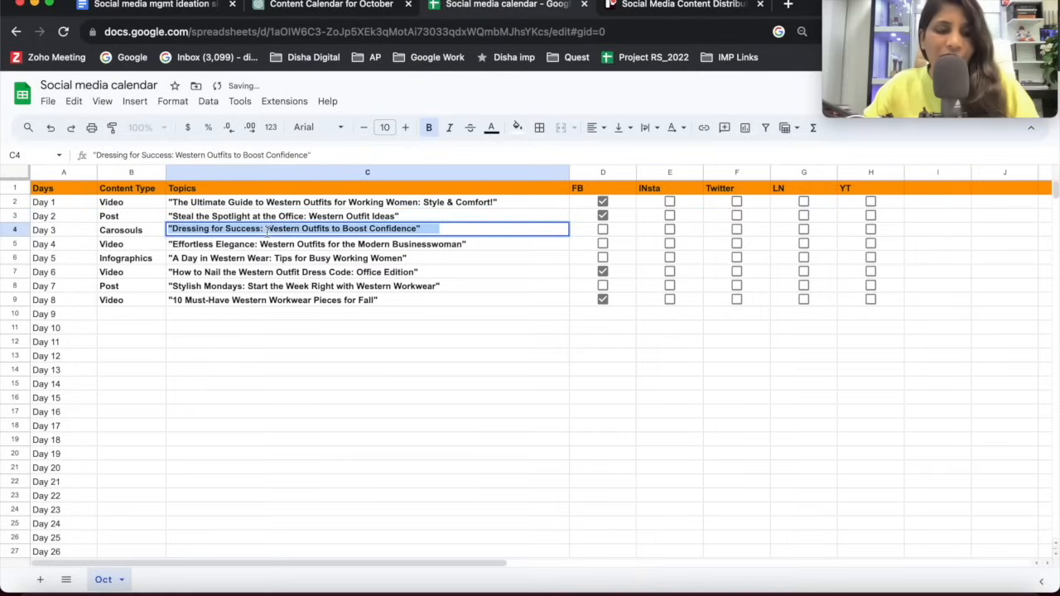
pyautogui.click(613, 10)
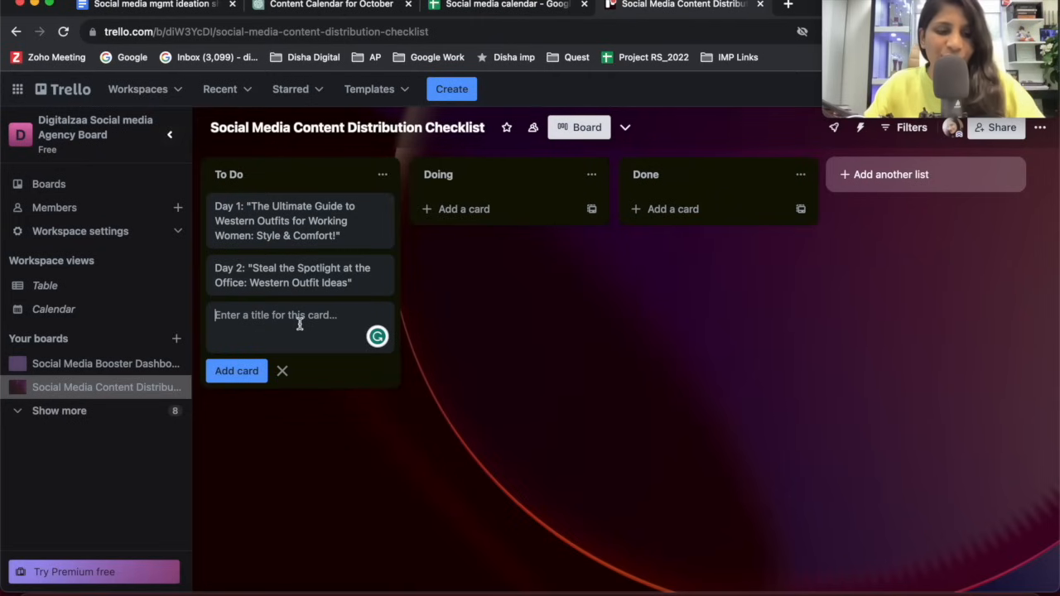
pyautogui.write('Day 3:')
pyautogui.press('super+v')
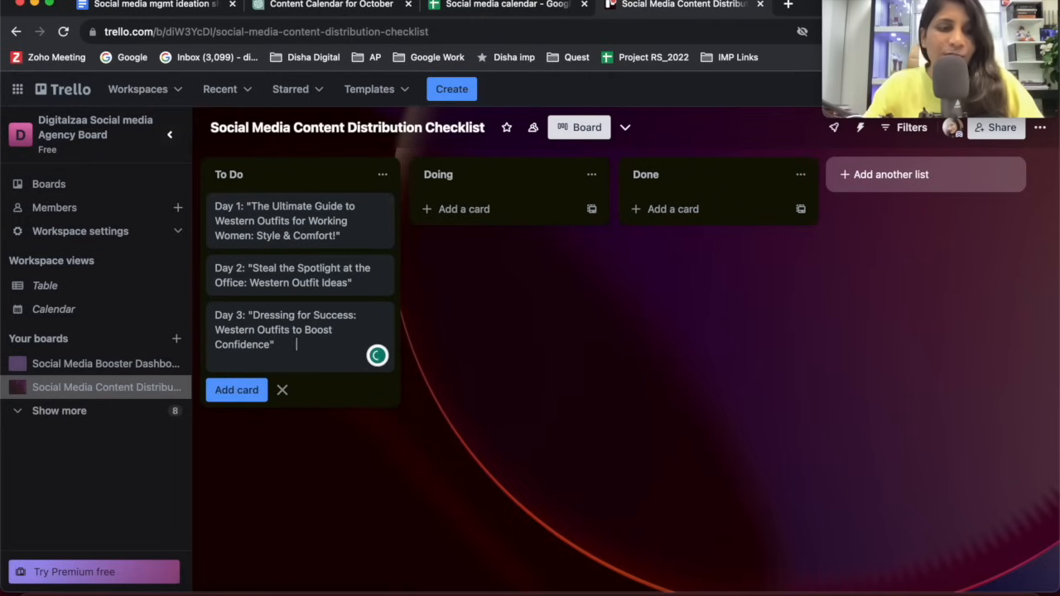
pyautogui.press('Return')
pyautogui.click(583, 320)
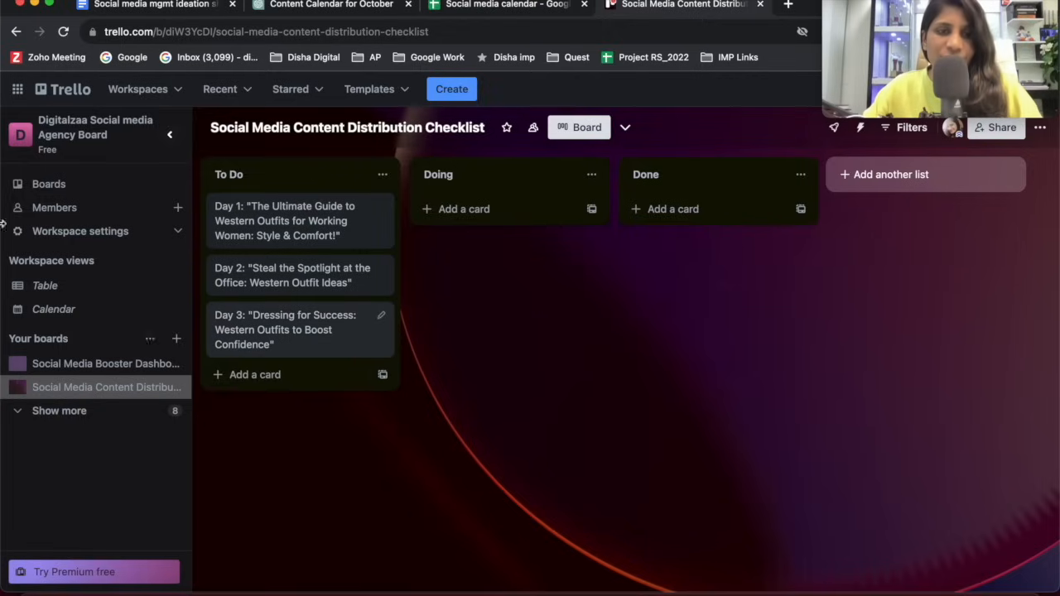
# Open the Day 1 card, examine its title, description field and available options, and return to the board.
pyautogui.click(290, 227)
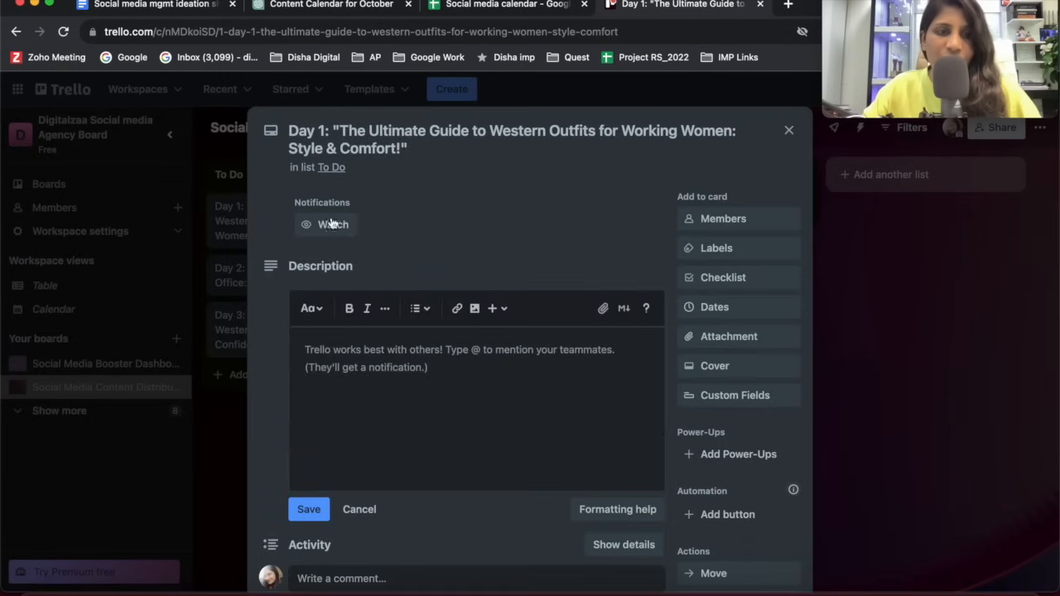
pyautogui.scroll(-3, 359, 259)
pyautogui.click(386, 207)
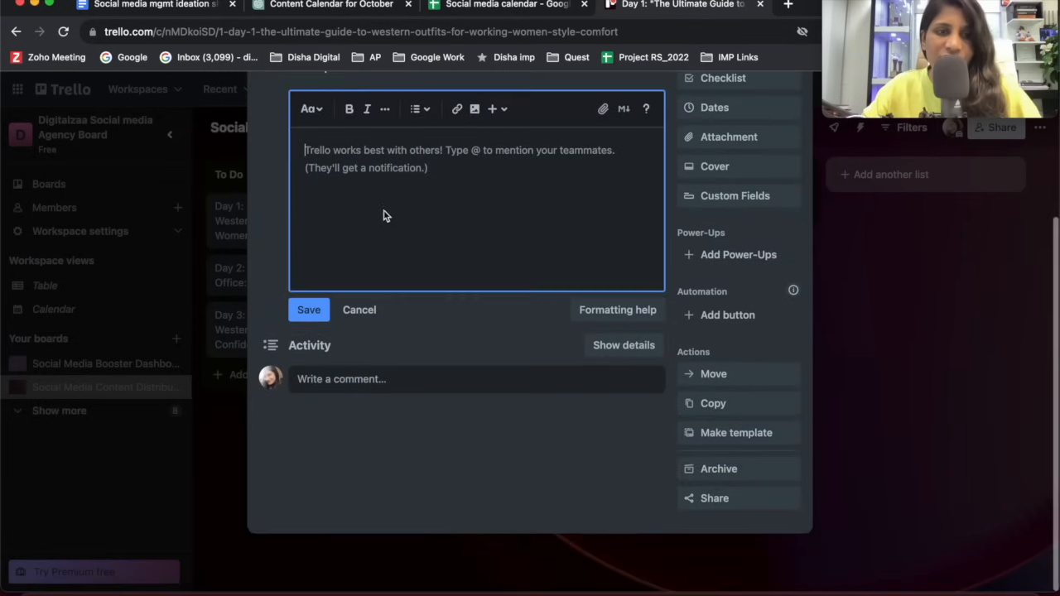
pyautogui.scroll(3, 387, 211)
pyautogui.click(339, 130)
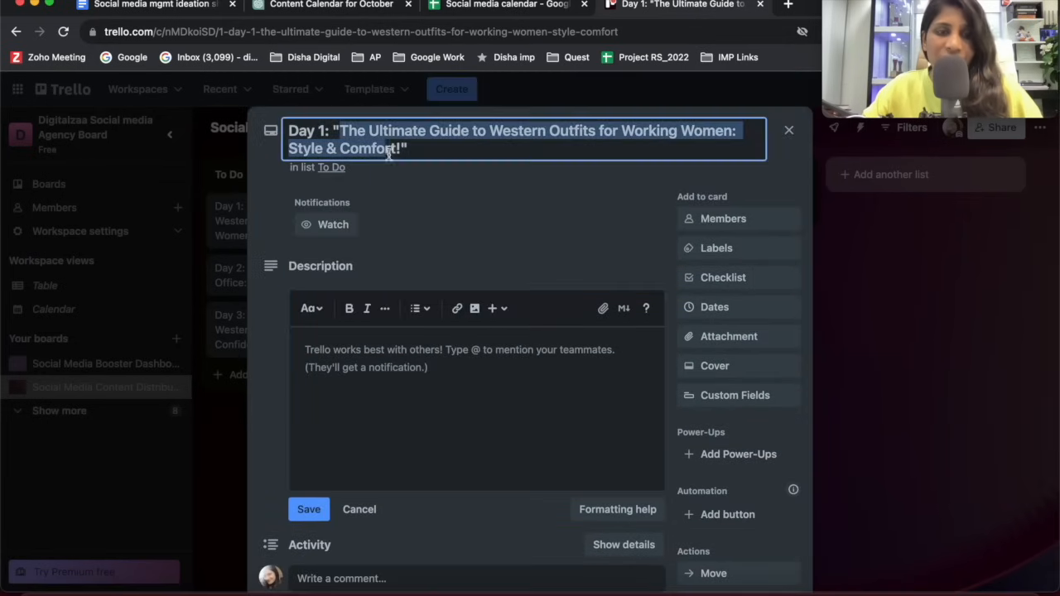
pyautogui.click(412, 404)
pyautogui.scroll(-1, 411, 404)
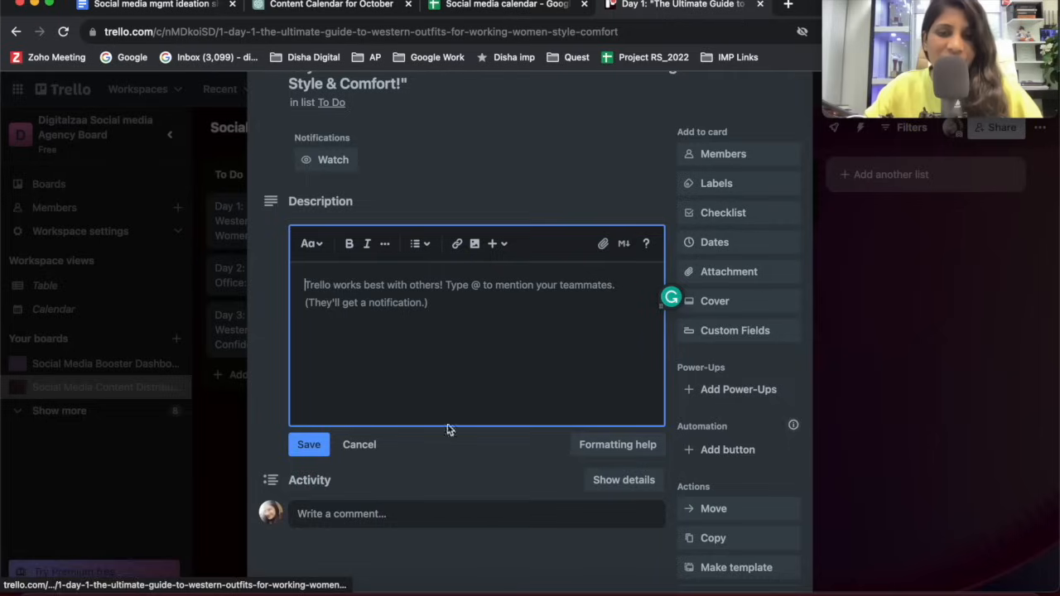
pyautogui.scroll(-2, 497, 390)
pyautogui.click(277, 326)
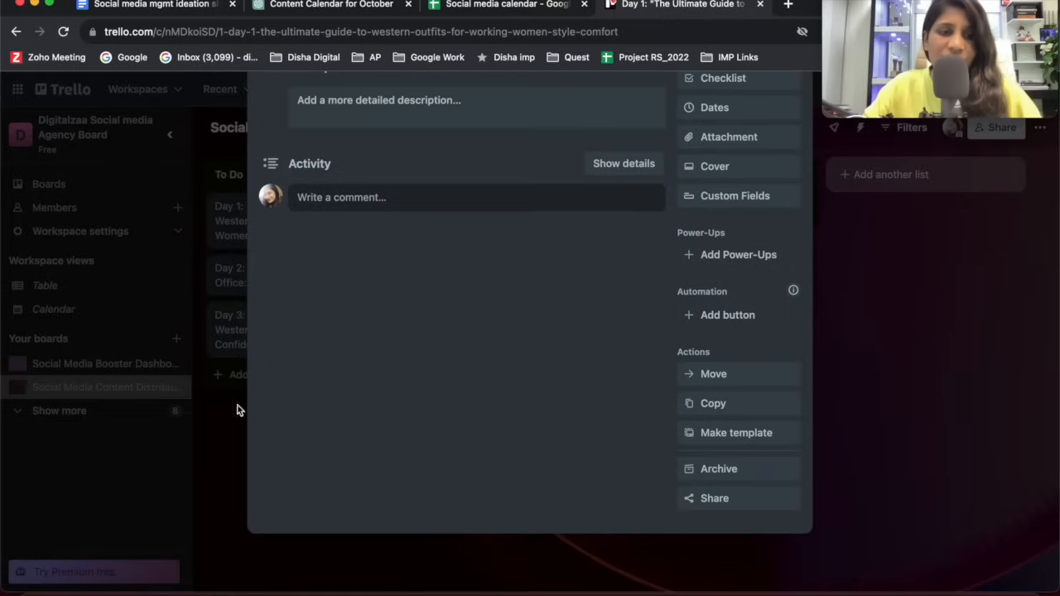
pyautogui.click(206, 457)
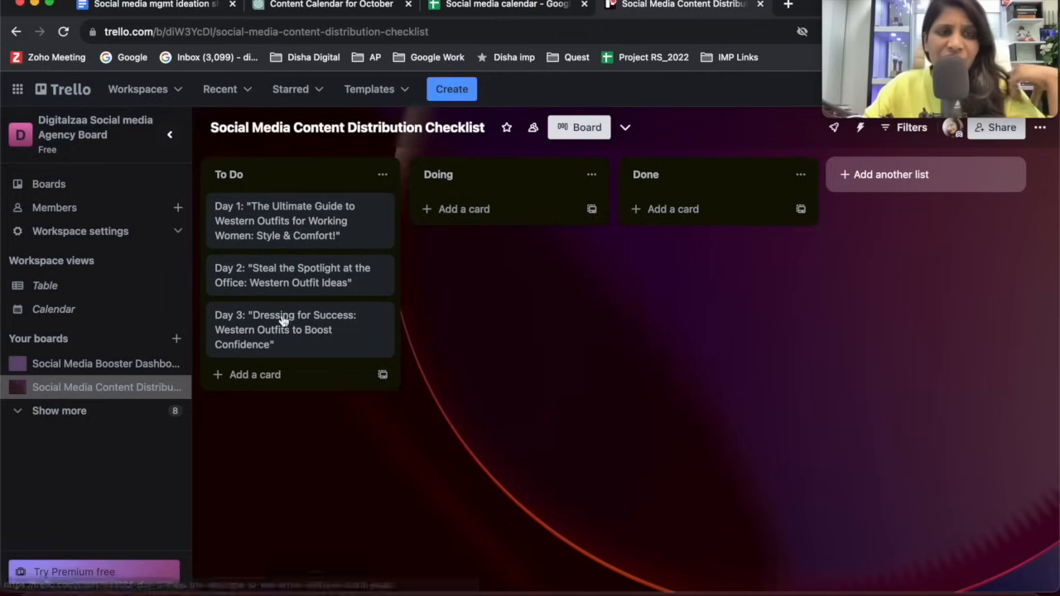
# Move the Day 1 card to Doing and on to Done, and move the Day 2 and Day 3 cards to Done.
pyautogui.moveTo(444, 230); pyautogui.dragTo(464, 232)
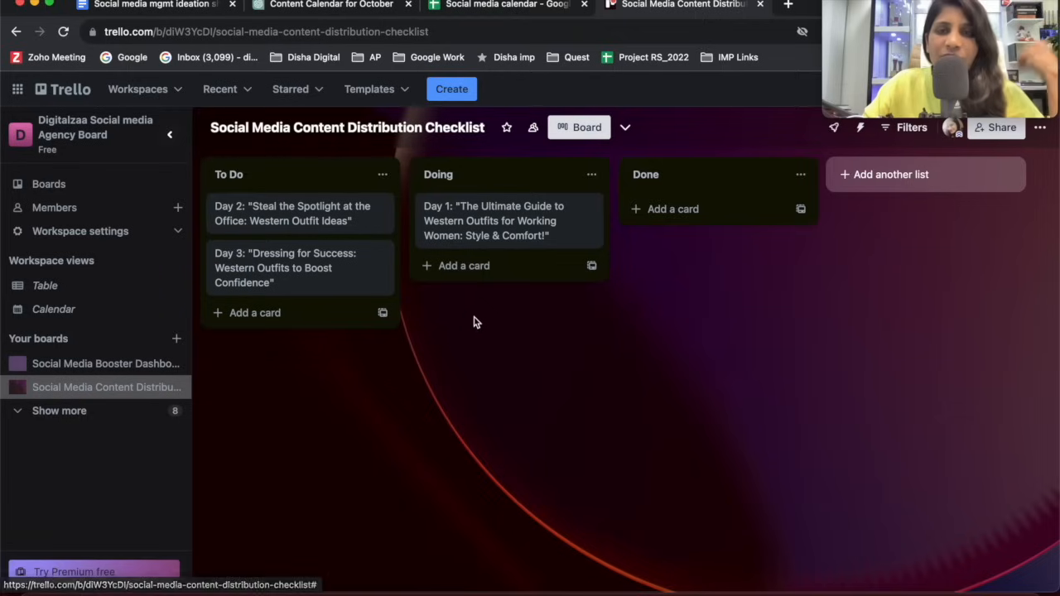
pyautogui.moveTo(509, 229); pyautogui.dragTo(710, 218)
pyautogui.moveTo(348, 286); pyautogui.dragTo(737, 298)
pyautogui.moveTo(348, 232); pyautogui.dragTo(750, 277)
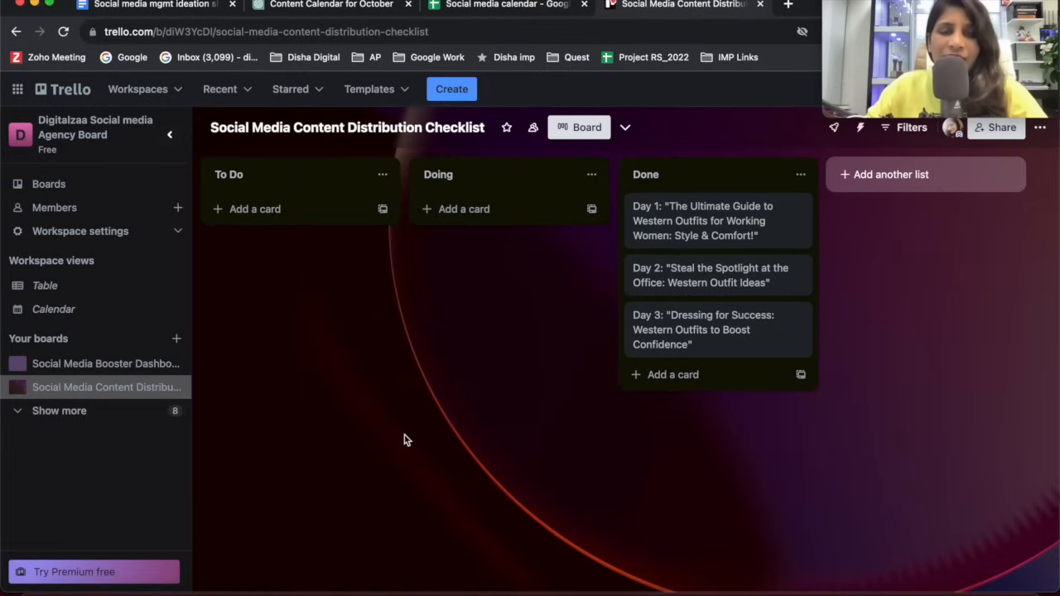
# Revisit the ChatGPT calendar and the calendar sheet, and switch to the ideation document in Google Docs to review its monthly themes.
pyautogui.click(288, 10)
pyautogui.click(462, 4)
pyautogui.click(284, 9)
pyautogui.click(155, 4)
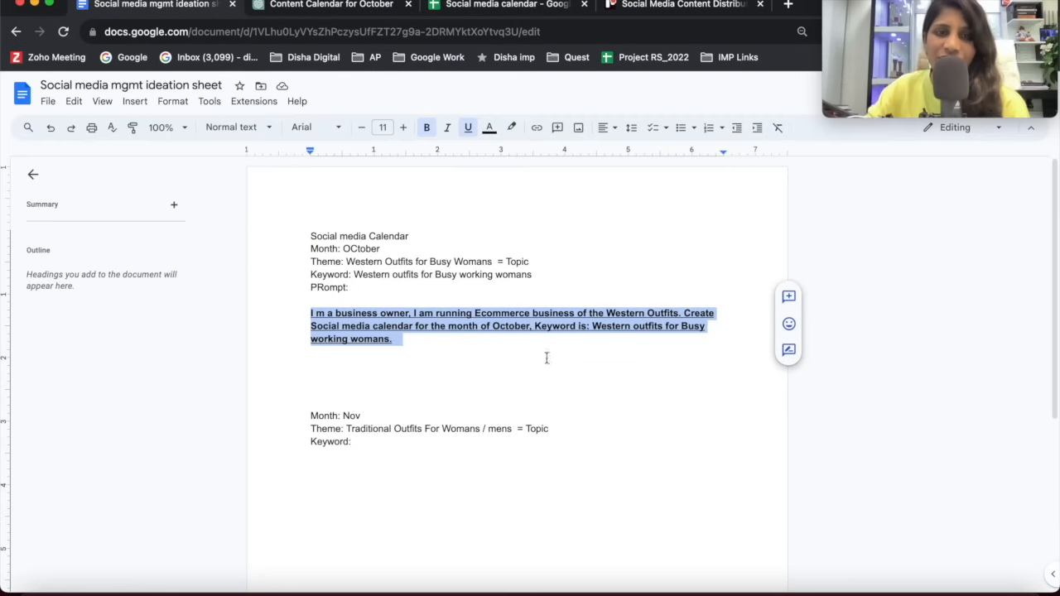
pyautogui.click(527, 509)
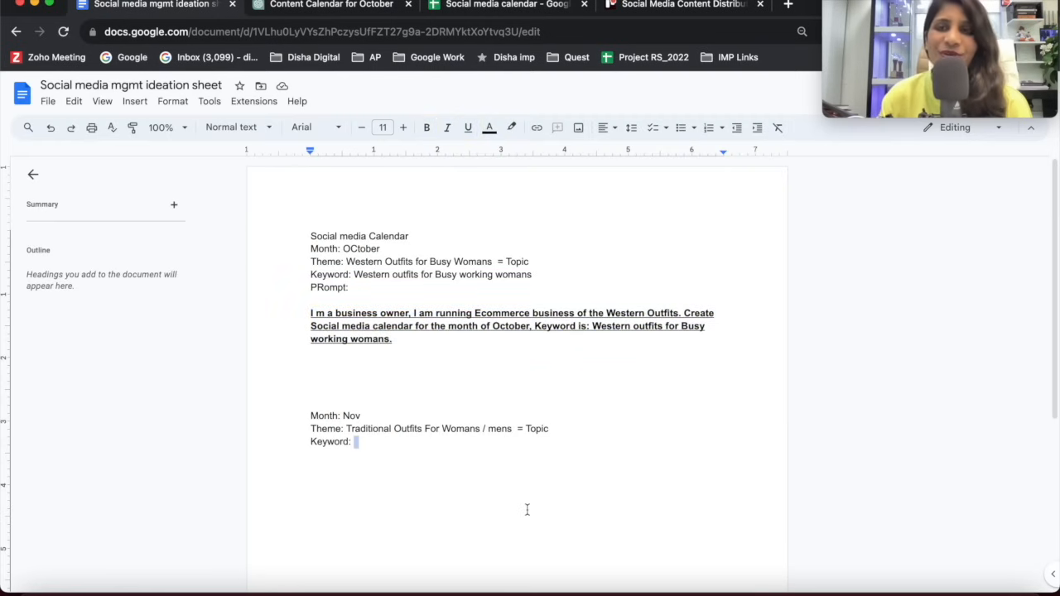